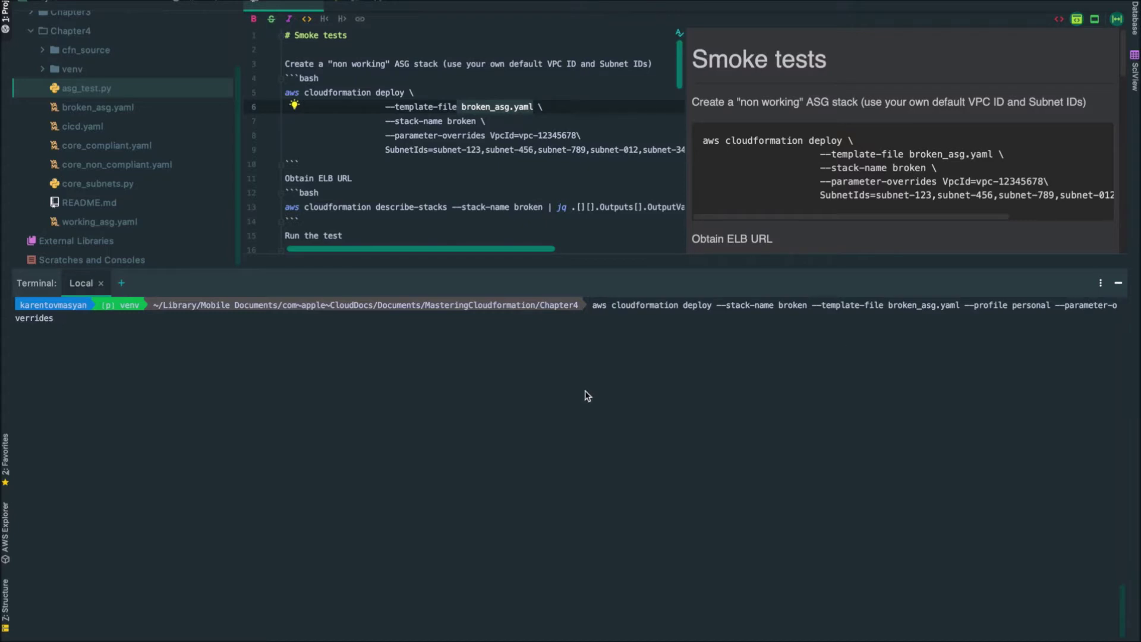
# Finish the VpcId override in the broken-stack deploy command, then switch to the CloudFormation console
pyautogui.write('pcId')
pyautogui.hotkey('ctrl', 'Right')
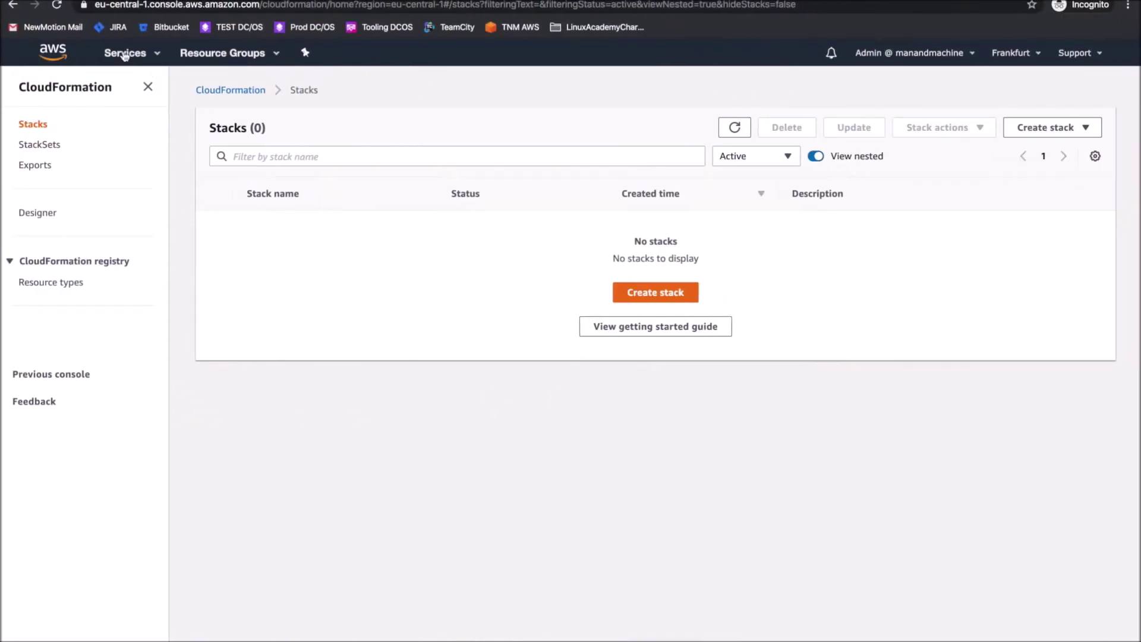
# Copy the default VPC ID vpc-b48eafdf into VpcId and begin the SubnetIds override
pyautogui.click(125, 53)
pyautogui.click(38, 140)
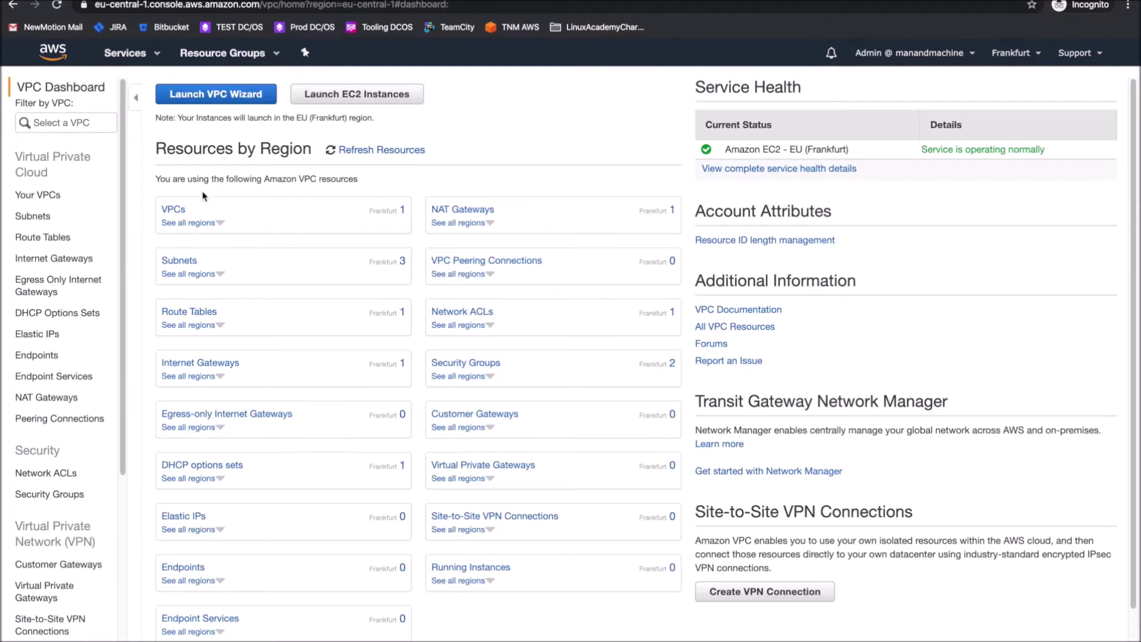
pyautogui.click(174, 211)
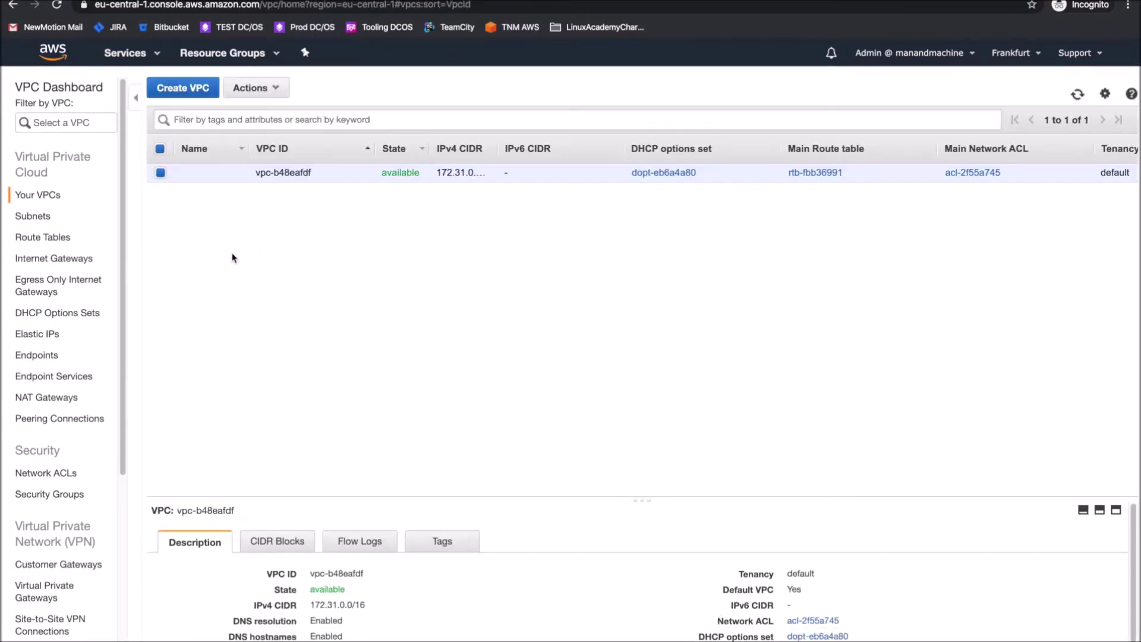
pyautogui.click(372, 553)
pyautogui.press('super+Tab')
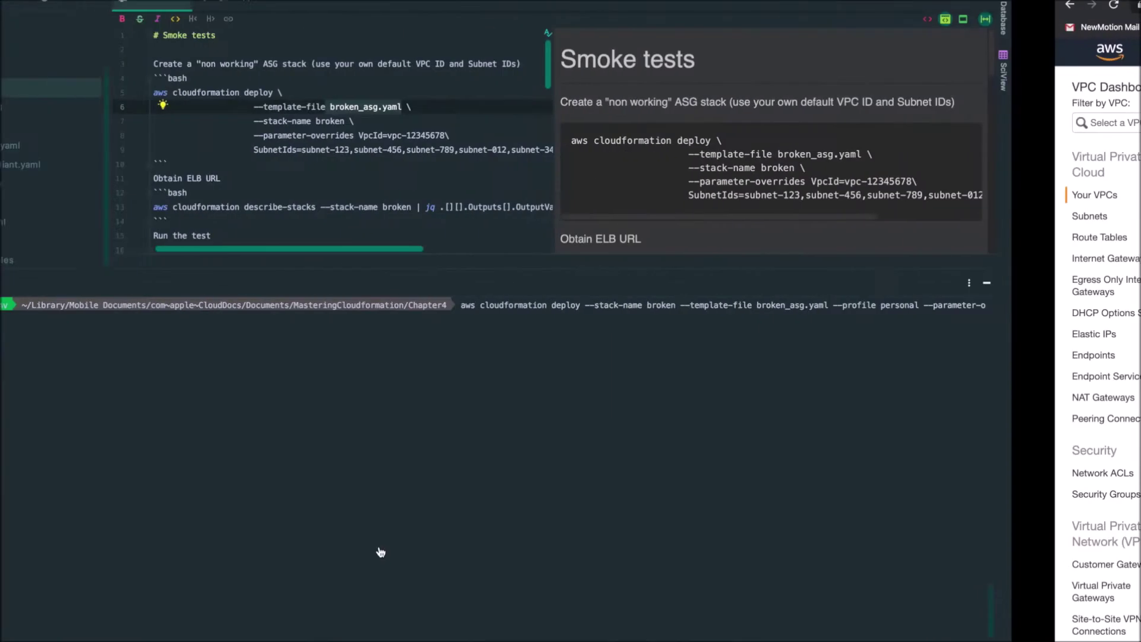
pyautogui.press('super+v')
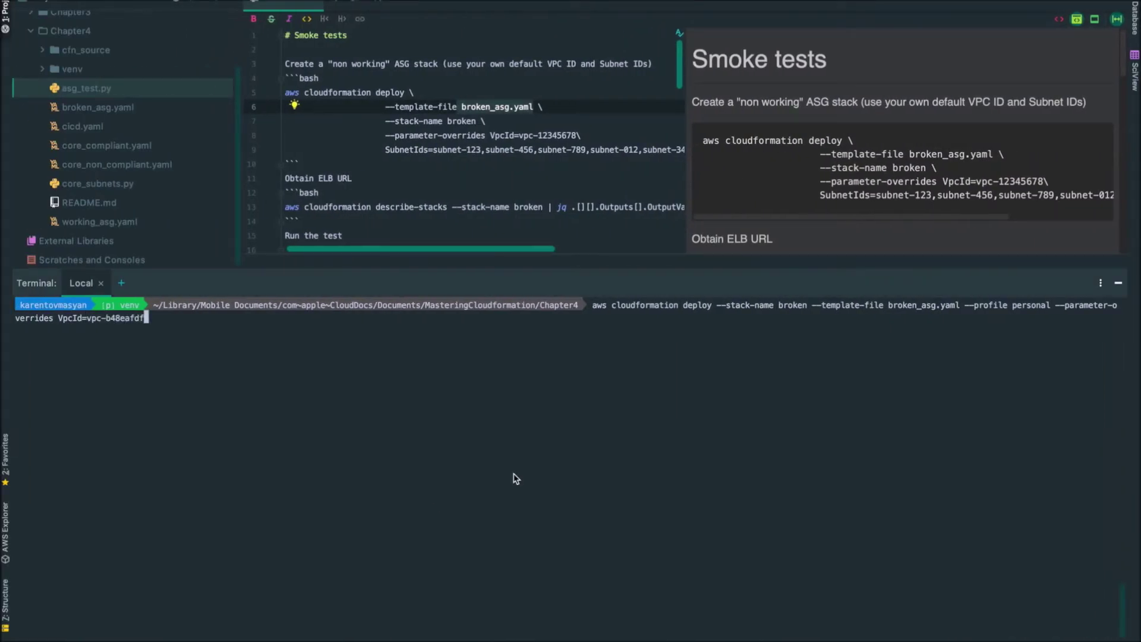
pyautogui.write('SubnetIds=')
# Copy subnet IDs subnet-18eaa055, subnet-73f1b60e and subnet-dcf8f0b7 from the Subnets list
pyautogui.hotkey('ctrl', 'Right')
pyautogui.click(34, 218)
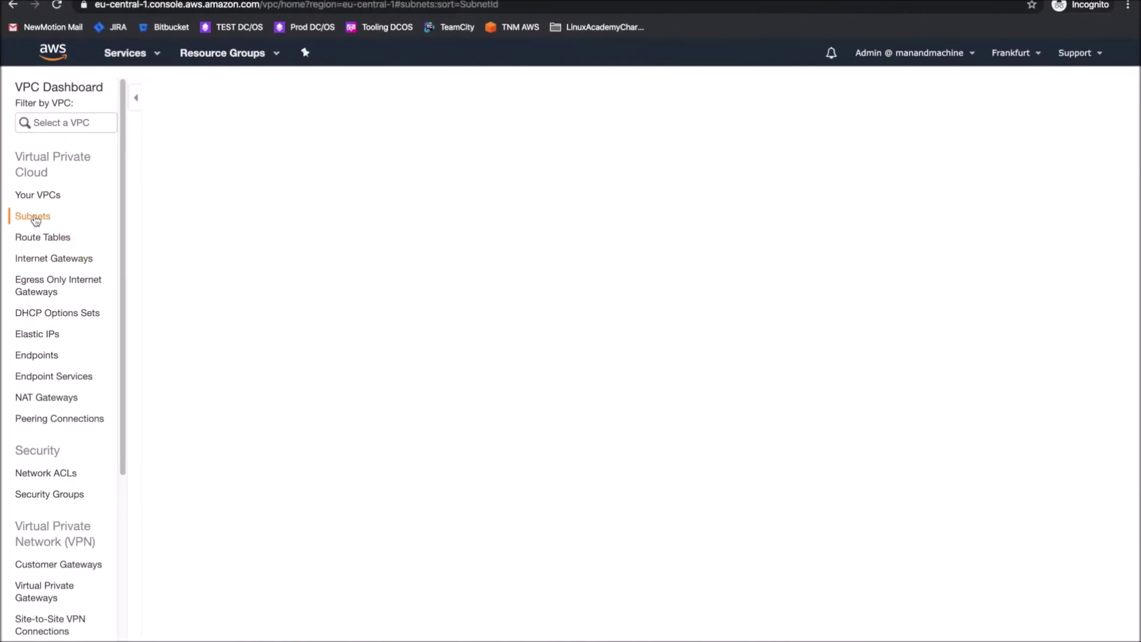
pyautogui.click(161, 172)
pyautogui.click(160, 191)
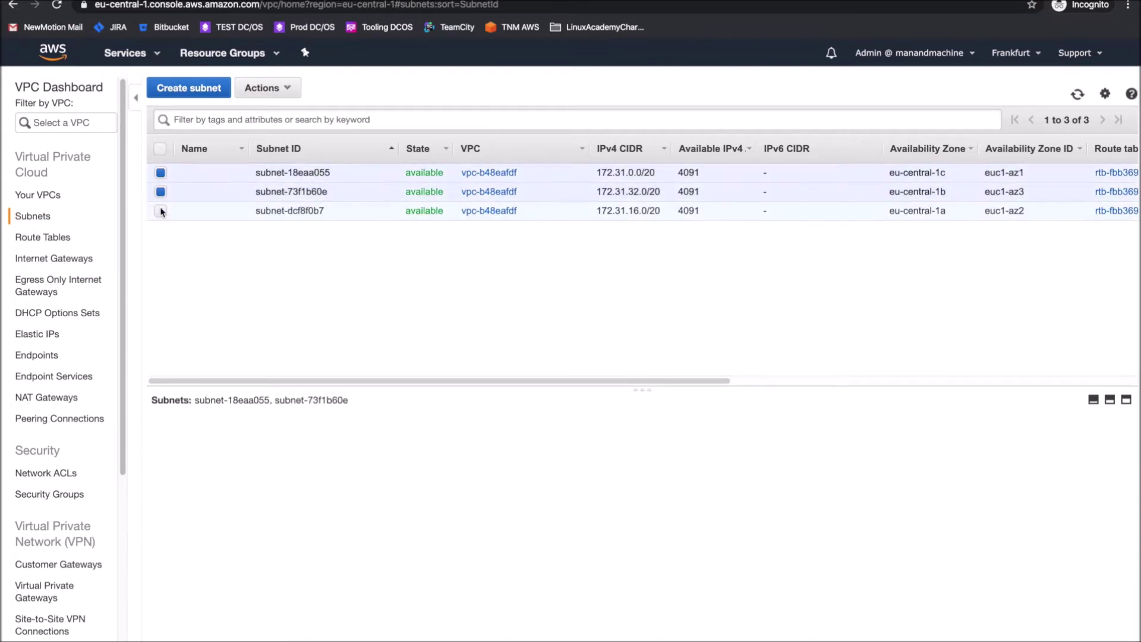
pyautogui.click(161, 211)
pyautogui.moveTo(196, 403); pyautogui.dragTo(420, 401)
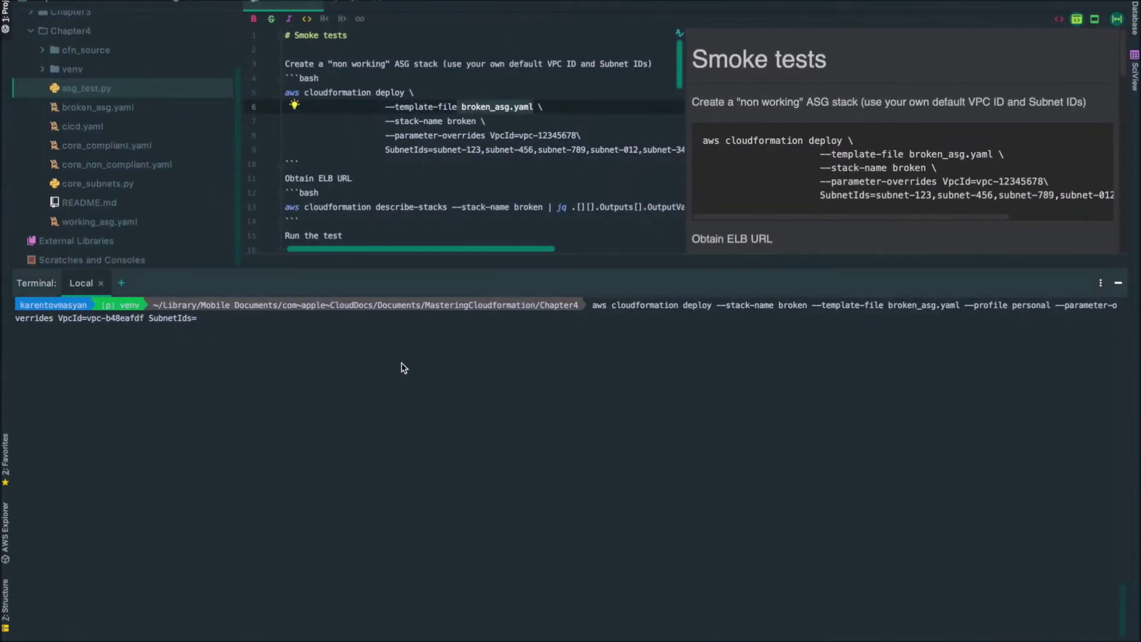
pyautogui.press('super+v')
# Strip the spaces between the subnet IDs and deploy the broken stack from broken_asg.yaml
pyautogui.hotkey('alt', 'Left')
pyautogui.hotkey('alt', 'Left')
pyautogui.hotkey('alt', 'Left')
pyautogui.hotkey('alt', 'Left')
pyautogui.press('BackSpace')
pyautogui.hotkey('alt', 'Right')
pyautogui.hotkey('alt', 'Right')
pyautogui.press('Right')
pyautogui.press('Right')
pyautogui.press('BackSpace')
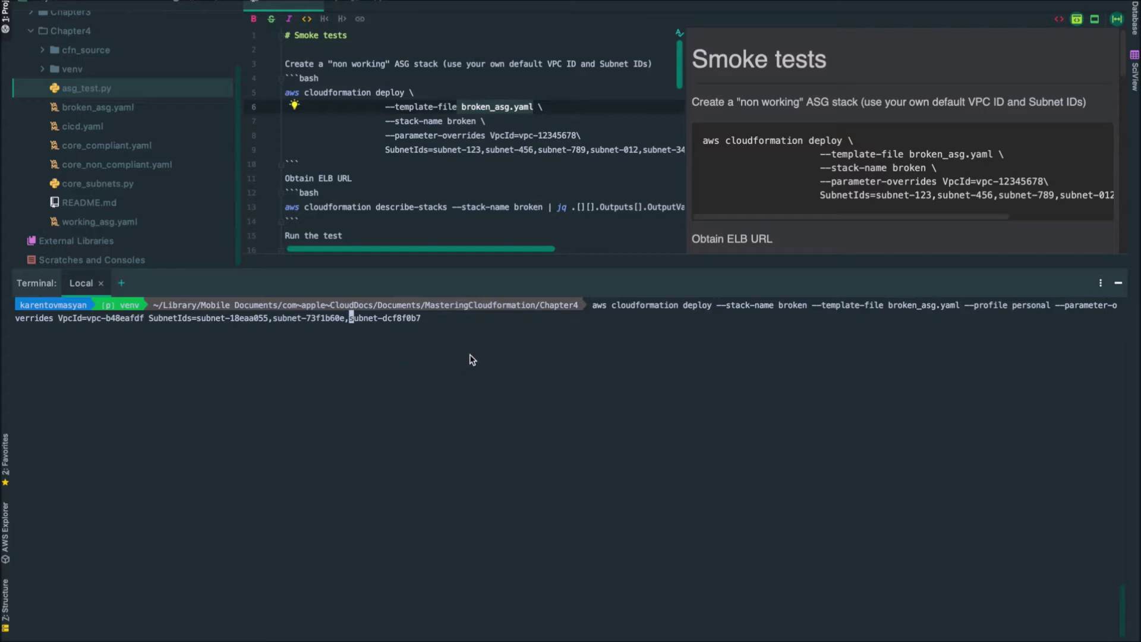
pyautogui.hotkey('alt', 'Right')
pyautogui.hotkey('alt', 'Right')
pyautogui.press('Return')
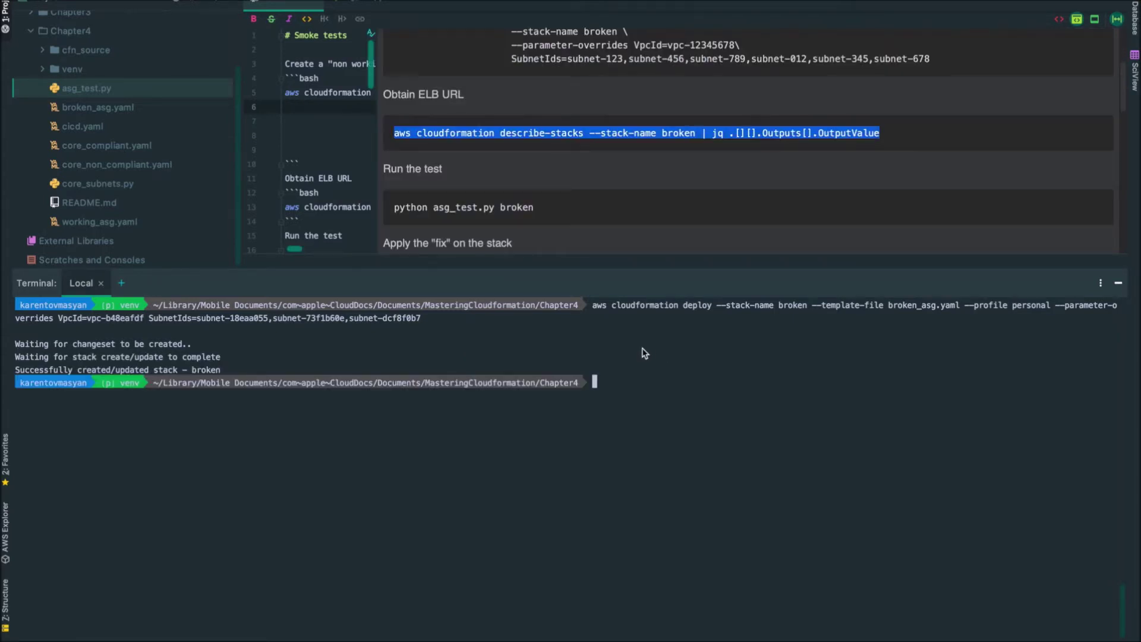
# Clear the terminal and paste the README's describe-stacks | jq command for the broken stack
pyautogui.press('Return')
pyautogui.press('Return')
pyautogui.press('Return')
pyautogui.write('clear')
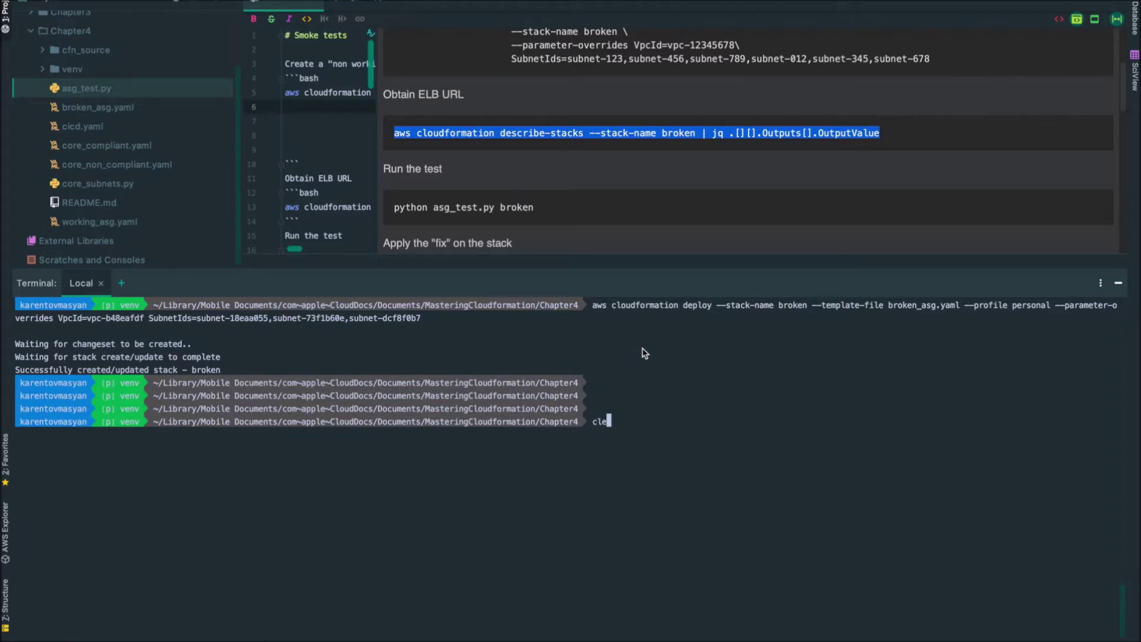
pyautogui.press('Return')
pyautogui.press('super+v')
pyautogui.hotkey('alt', 'Left')
pyautogui.hotkey('alt', 'Left')
pyautogui.hotkey('alt', 'Left')
pyautogui.hotkey('alt', 'Right')
# Fetch the broken stack's ELB URL using --profile personal and request it with curl -L
pyautogui.write('--profile pers')
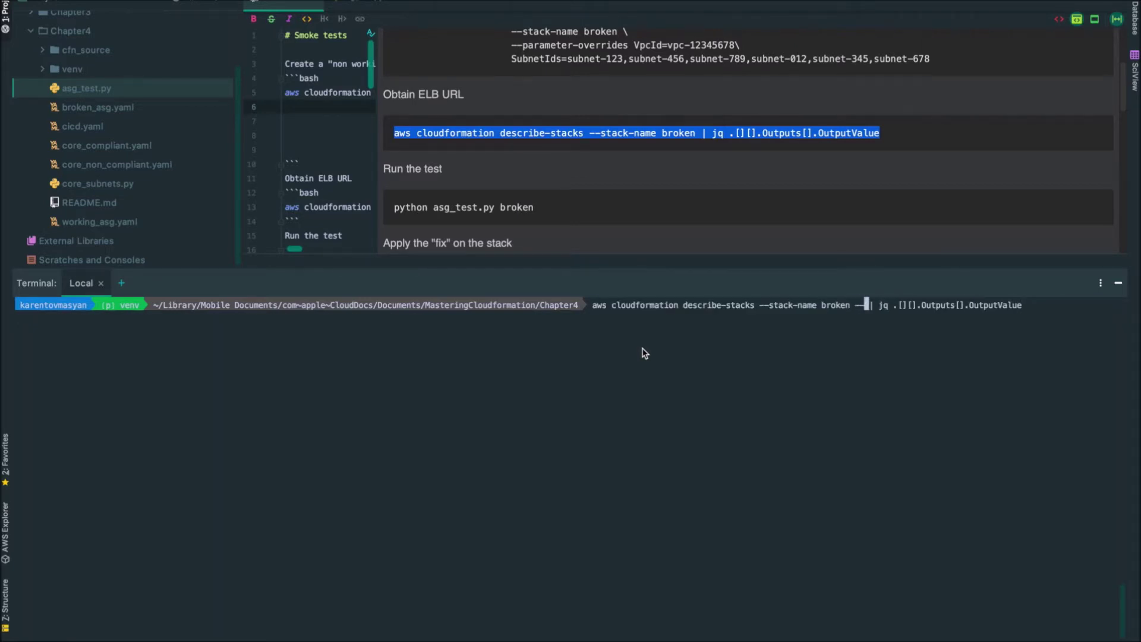
pyautogui.write('onal')
pyautogui.press('Return')
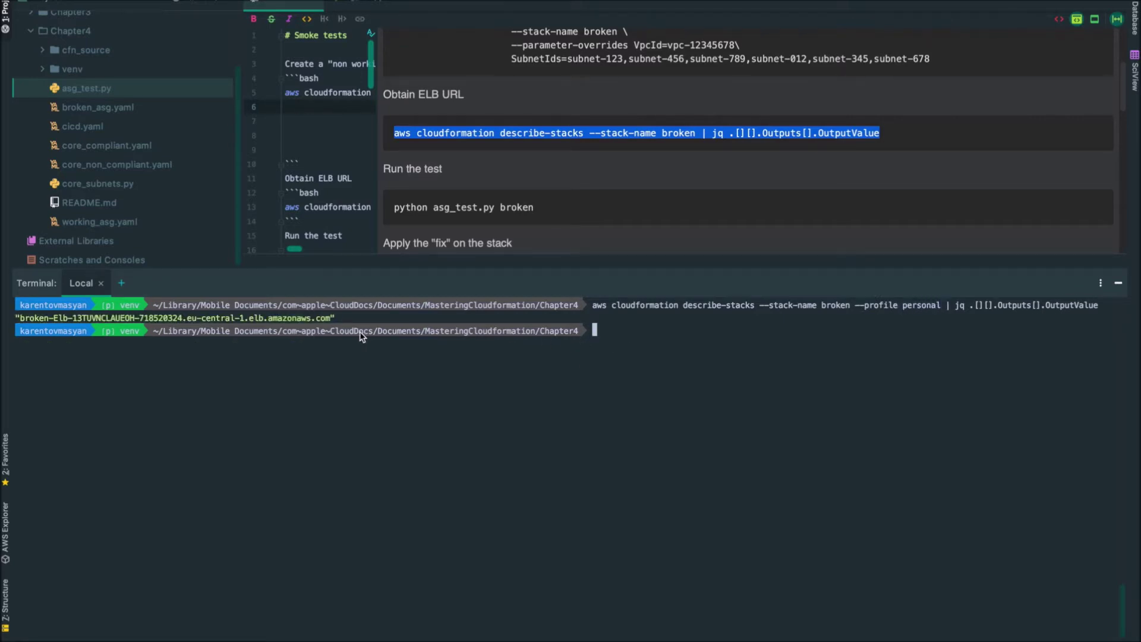
pyautogui.moveTo(22, 322); pyautogui.dragTo(327, 324)
pyautogui.write('url -L')
pyautogui.press('super+v')
pyautogui.press('Return')
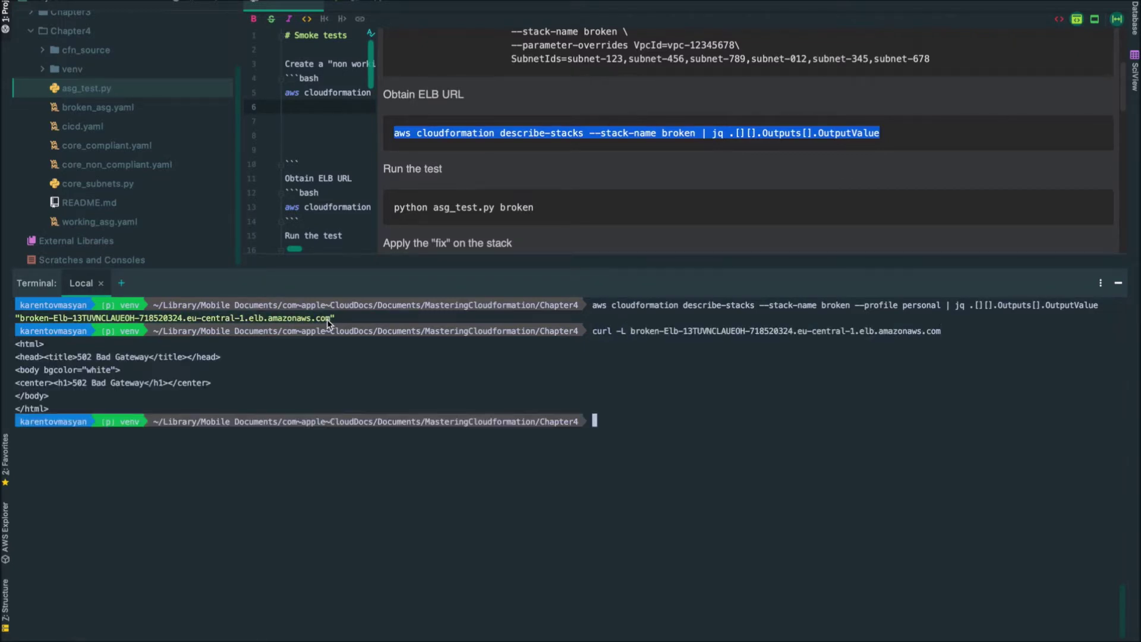
# Highlight the 502 Bad Gateway response, then clear the terminal
pyautogui.moveTo(78, 358); pyautogui.dragTo(152, 357)
pyautogui.doubleClick(542, 377)
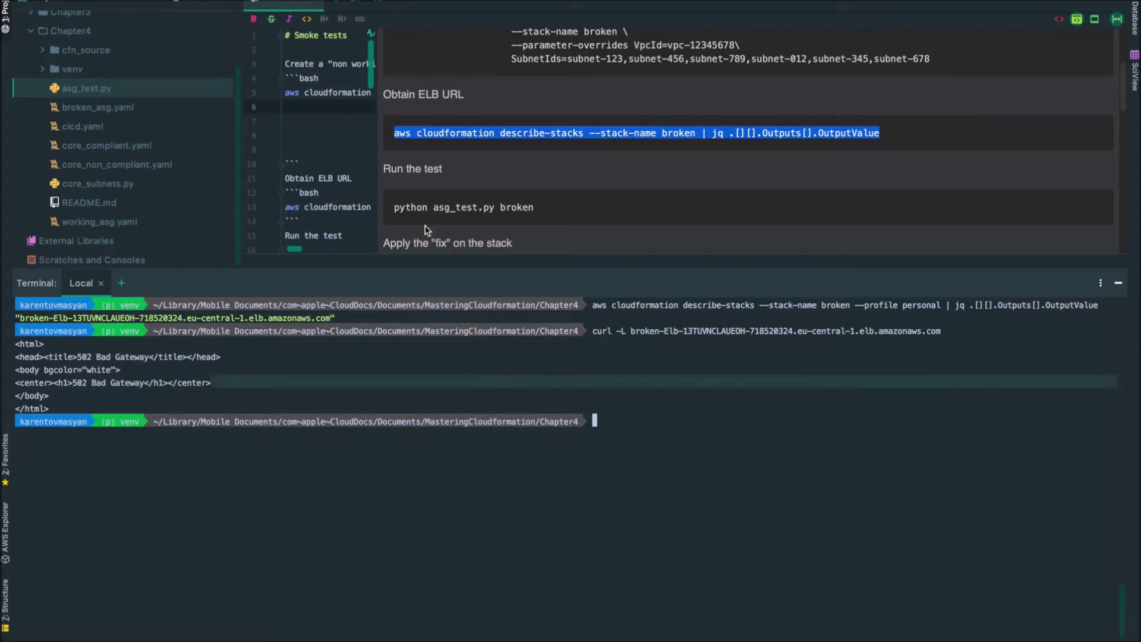
pyautogui.click(629, 462)
pyautogui.write('clear')
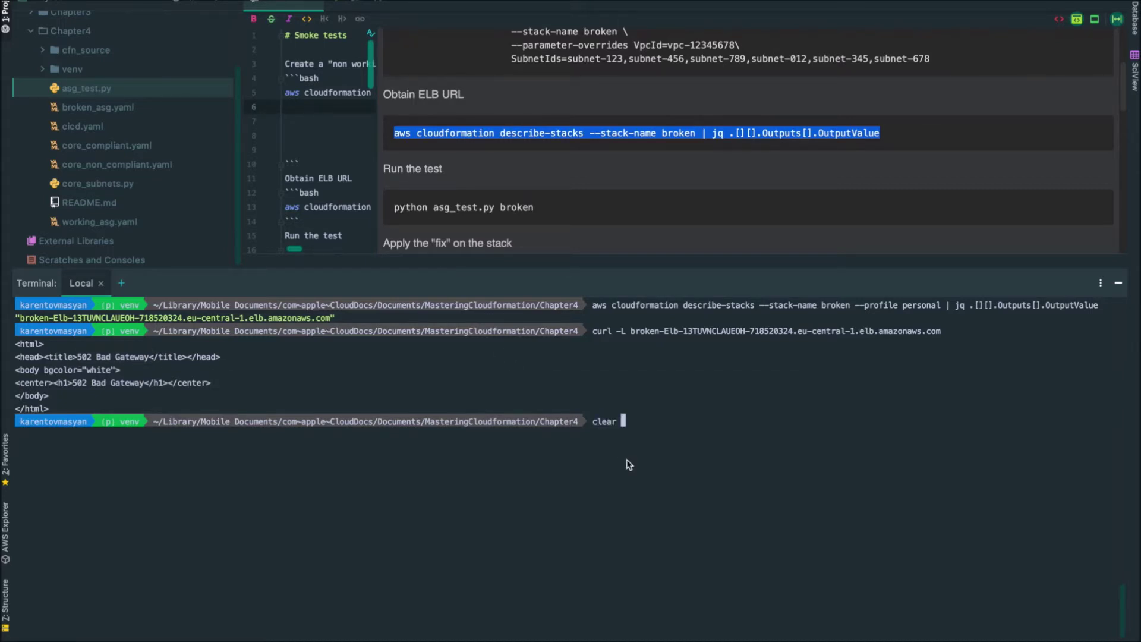
pyautogui.press('Return')
# Run AWS_PROFILE=personal python3.8 asg_test.py broken, which fails with HTTP code 502
pyautogui.write('python3.8 asg_test.py ')
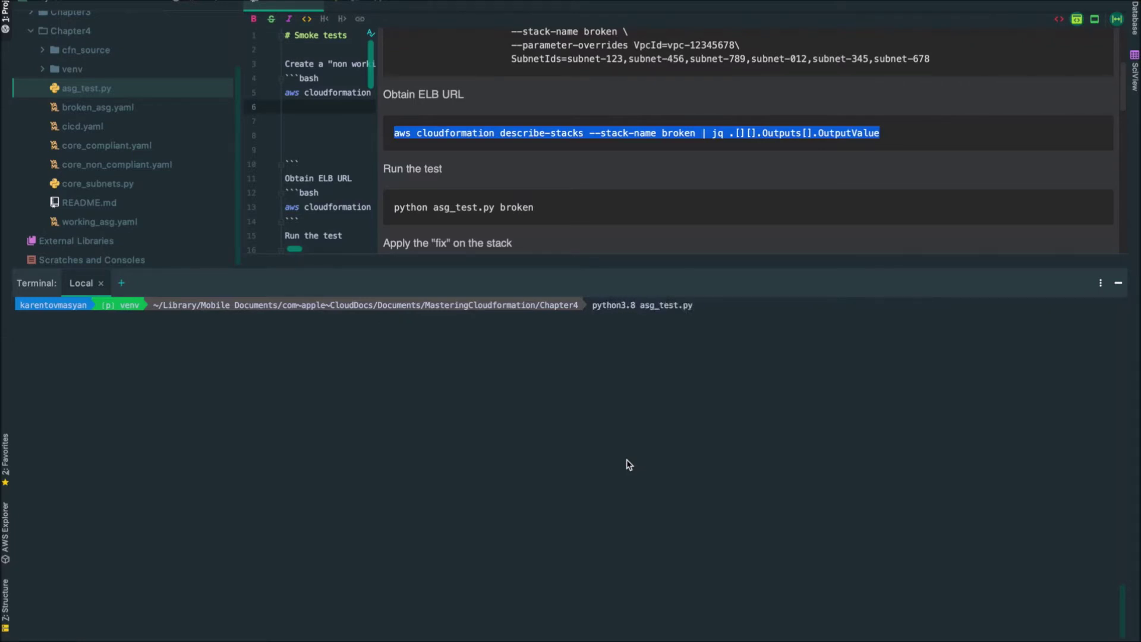
pyautogui.write('prbroken')
pyautogui.press('Left')
pyautogui.press('Left')
pyautogui.press('Left')
pyautogui.press('Left')
pyautogui.press('Left')
pyautogui.press('Left')
pyautogui.press('Left')
pyautogui.press('Left')
pyautogui.press('Left')
pyautogui.press('Left')
pyautogui.press('Left')
pyautogui.press('Left')
pyautogui.press('Left')
pyautogui.press('Left')
pyautogui.press('Left')
pyautogui.press('Left')
pyautogui.press('Left')
pyautogui.press('Left')
pyautogui.press('Left')
pyautogui.press('Left')
pyautogui.press('Home')
pyautogui.press('Delete')
pyautogui.write('AWS_PROFILE=personal')
pyautogui.press('Return')
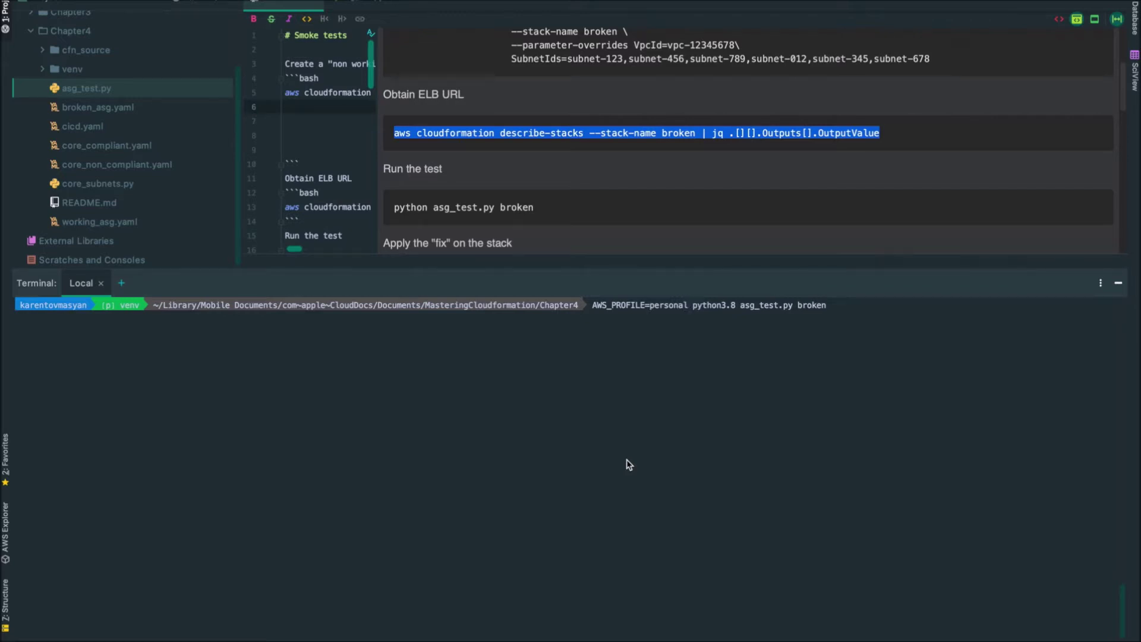
# Review the asg_test.py code and its failed result, then return to the README
pyautogui.click(361, 8)
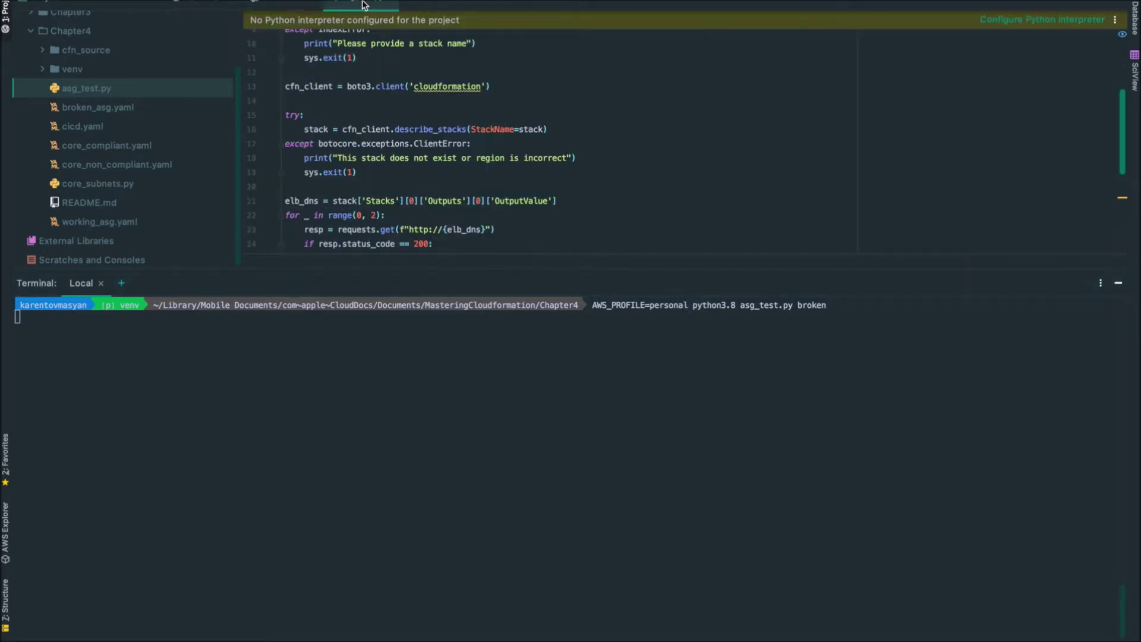
pyautogui.moveTo(502, 265); pyautogui.dragTo(504, 370)
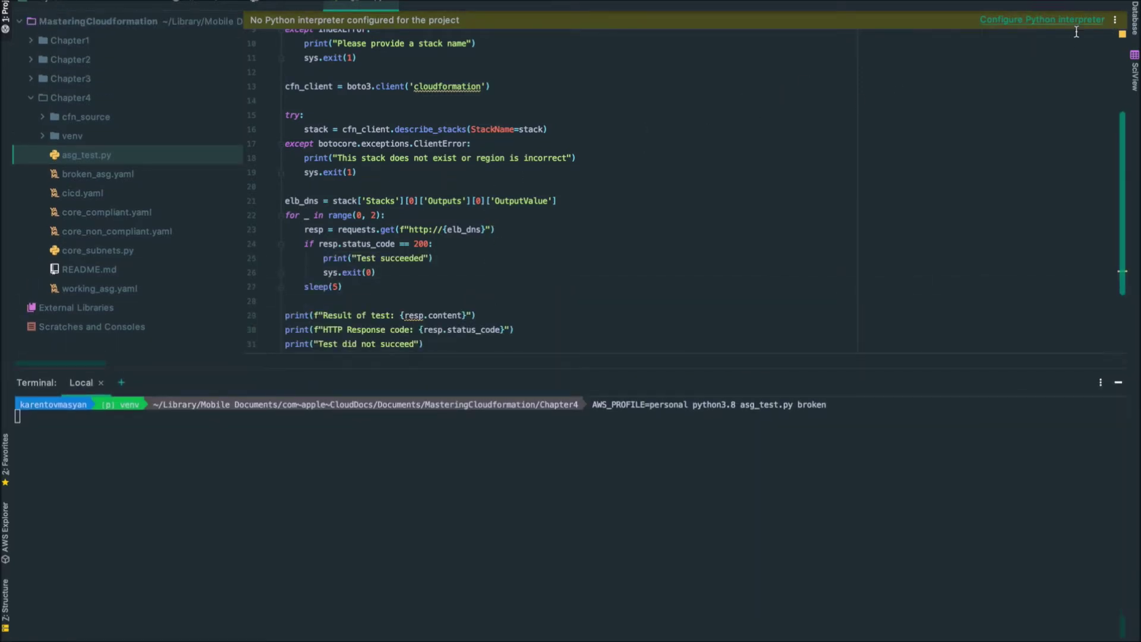
pyautogui.scroll(-5, 434, 183)
pyautogui.scroll(8, 434, 183)
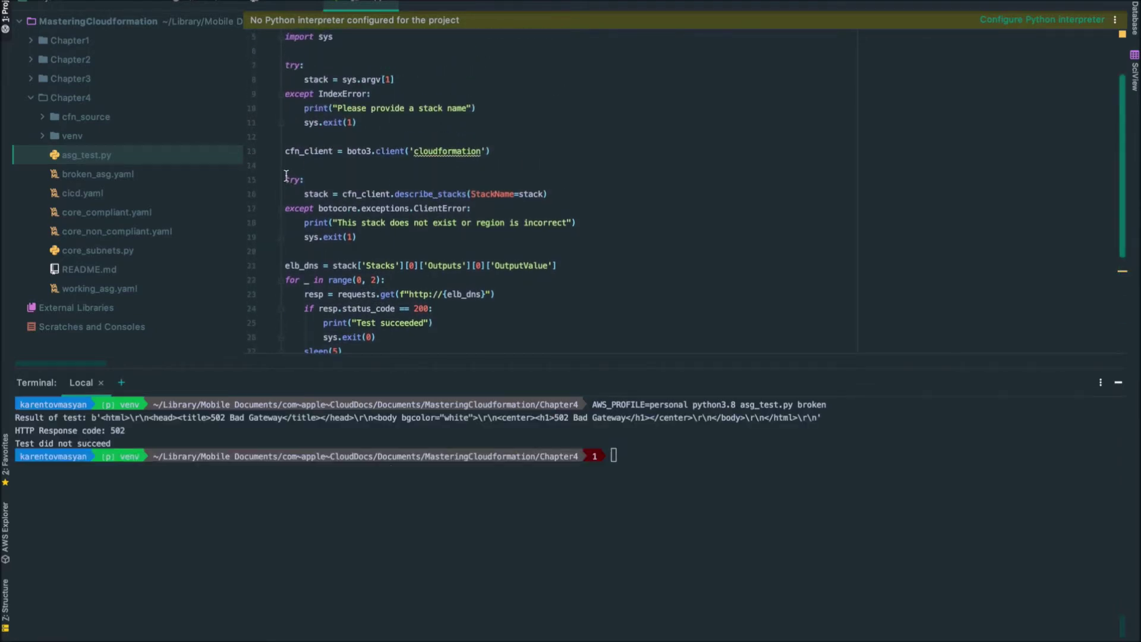
pyautogui.moveTo(16, 419); pyautogui.dragTo(128, 450)
pyautogui.click(296, 529)
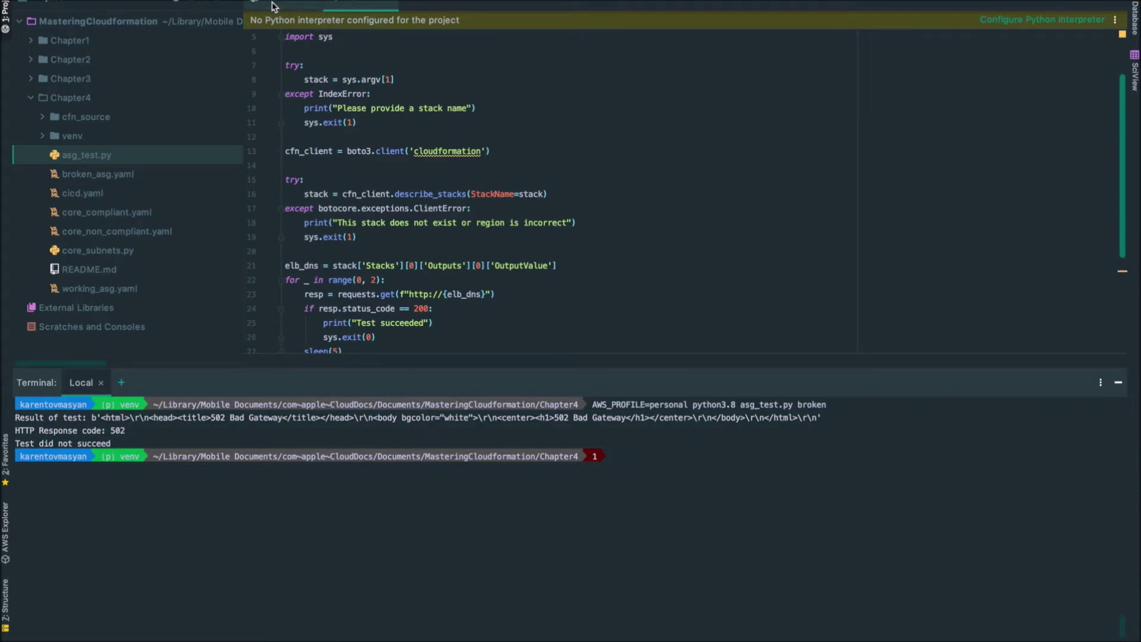
pyautogui.click(274, 6)
# Redeploy the broken stack using working_asg.yaml instead of broken_asg.yaml
pyautogui.scroll(-5, 569, 173)
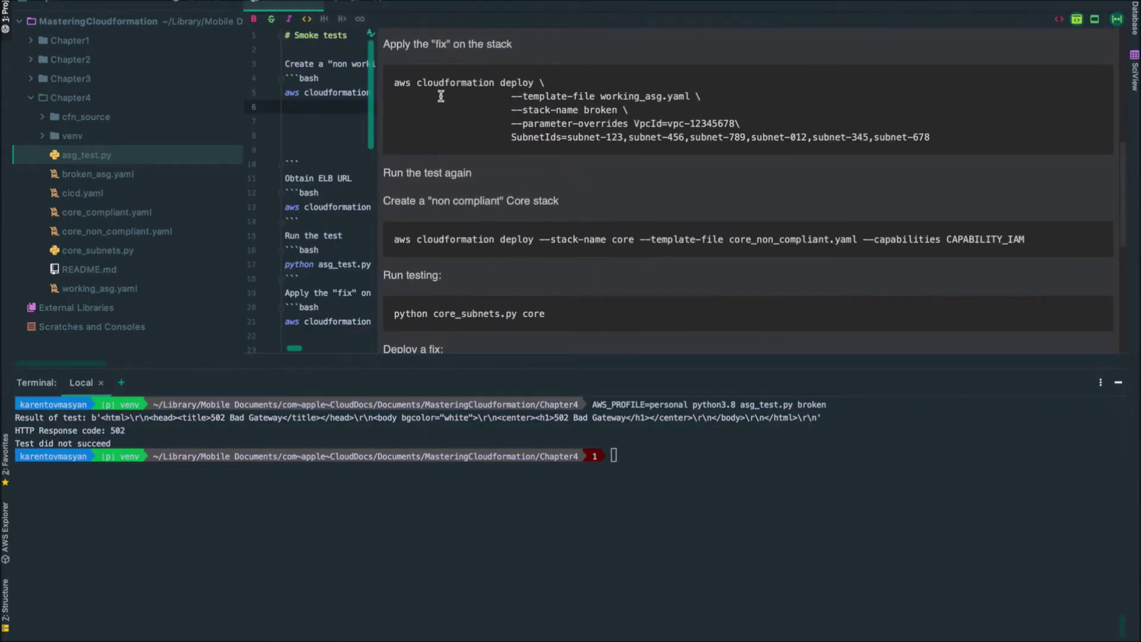
pyautogui.moveTo(394, 83); pyautogui.dragTo(888, 151)
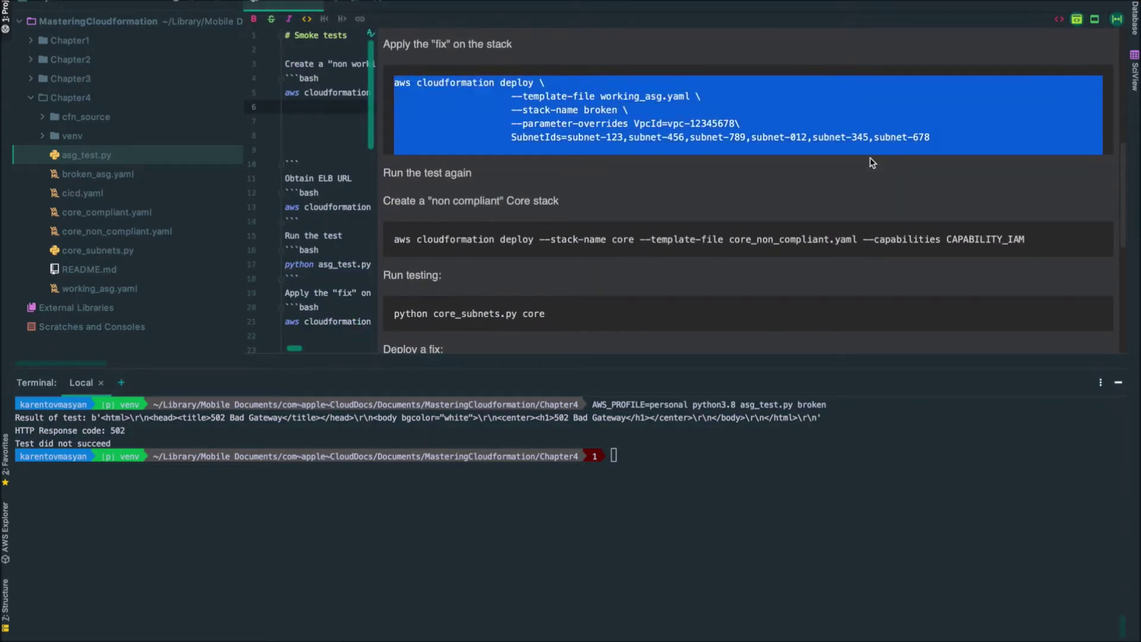
pyautogui.click(763, 484)
pyautogui.press('Up')
pyautogui.press('Up')
pyautogui.press('Up')
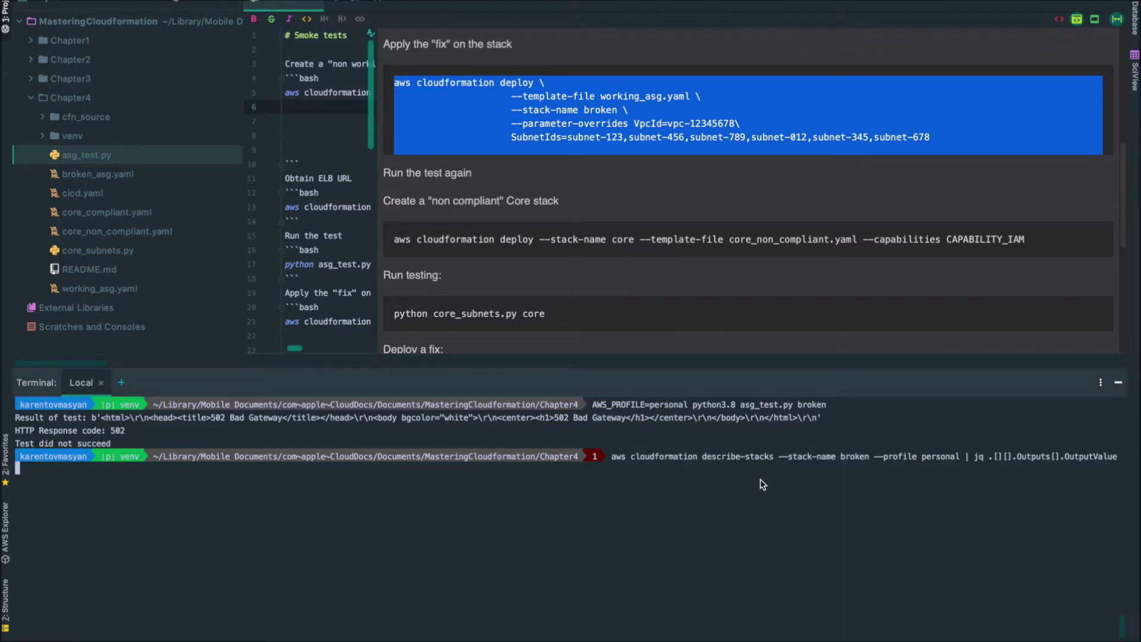
pyautogui.press('Up')
pyautogui.hotkey('alt', 'Left')
pyautogui.hotkey('alt', 'Left')
pyautogui.hotkey('alt', 'Left')
pyautogui.hotkey('alt', 'Left')
pyautogui.hotkey('alt', 'Left')
pyautogui.hotkey('alt', 'Left')
pyautogui.hotkey('alt', 'Left')
pyautogui.hotkey('alt', 'Left')
pyautogui.hotkey('alt', 'Left')
pyautogui.hotkey('alt', 'Left')
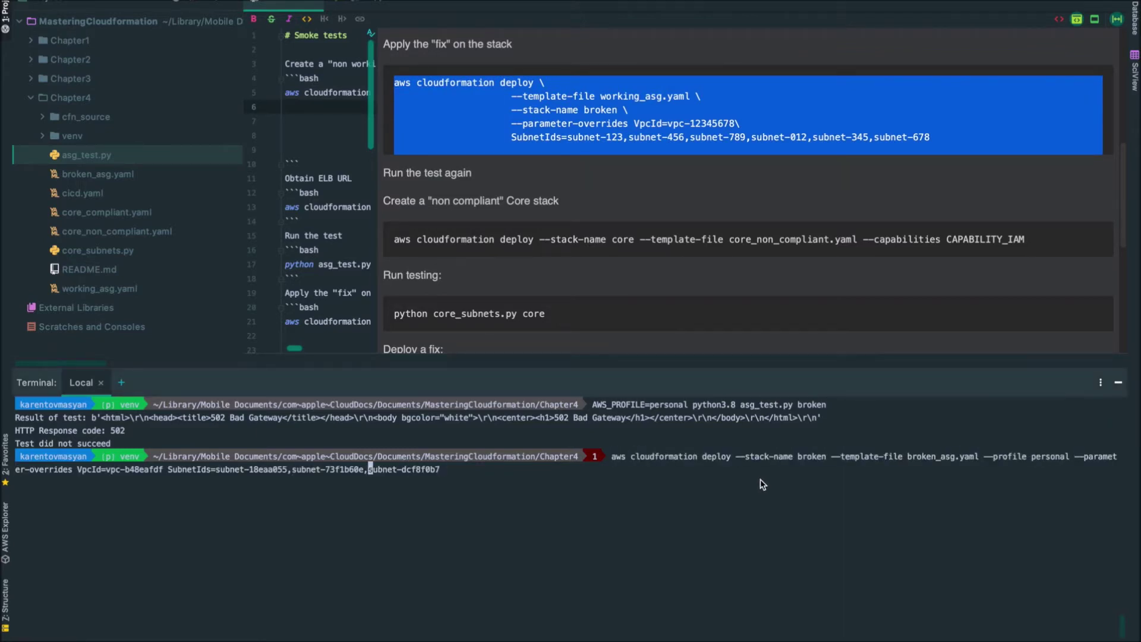
pyautogui.hotkey('alt', 'Left')
pyautogui.hotkey('alt', 'Left')
pyautogui.hotkey('alt', 'Left')
pyautogui.hotkey('alt', 'Left')
pyautogui.hotkey('alt', 'Right')
pyautogui.press('BackSpace')
pyautogui.press('BackSpace')
pyautogui.press('BackSpace')
pyautogui.press('BackSpace')
pyautogui.press('BackSpace')
pyautogui.press('BackSpace')
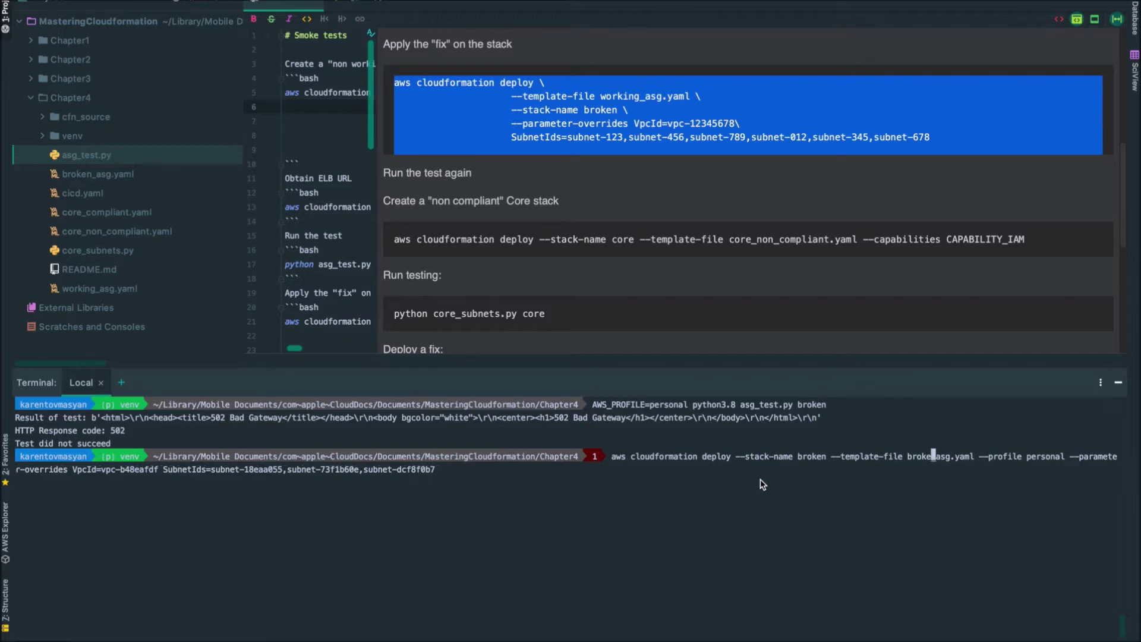
pyautogui.write('working')
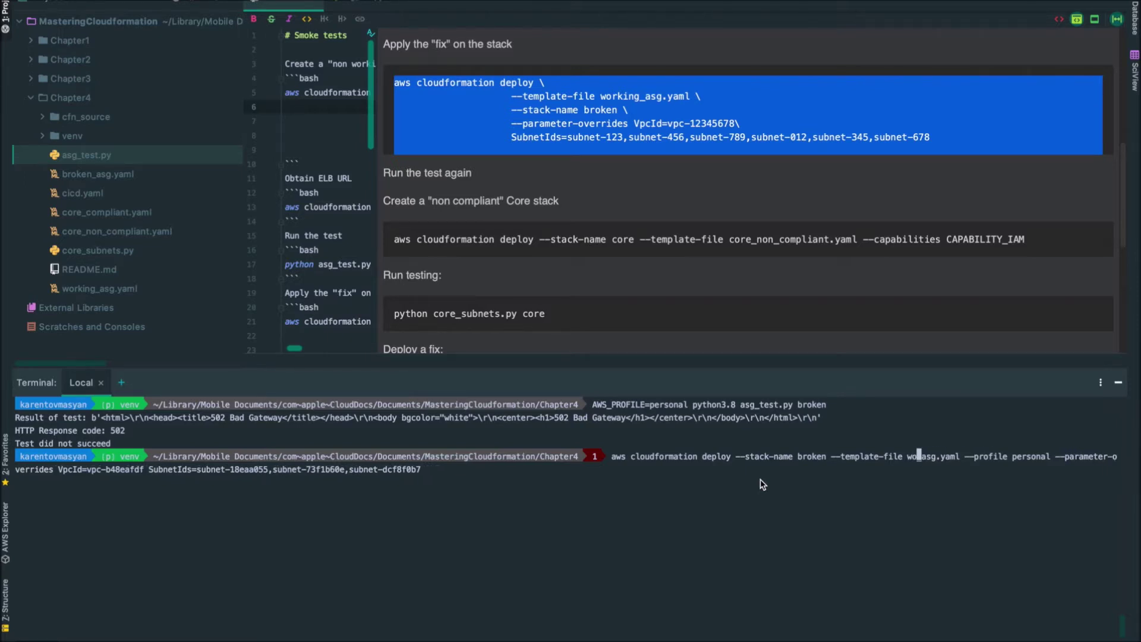
pyautogui.press('Return')
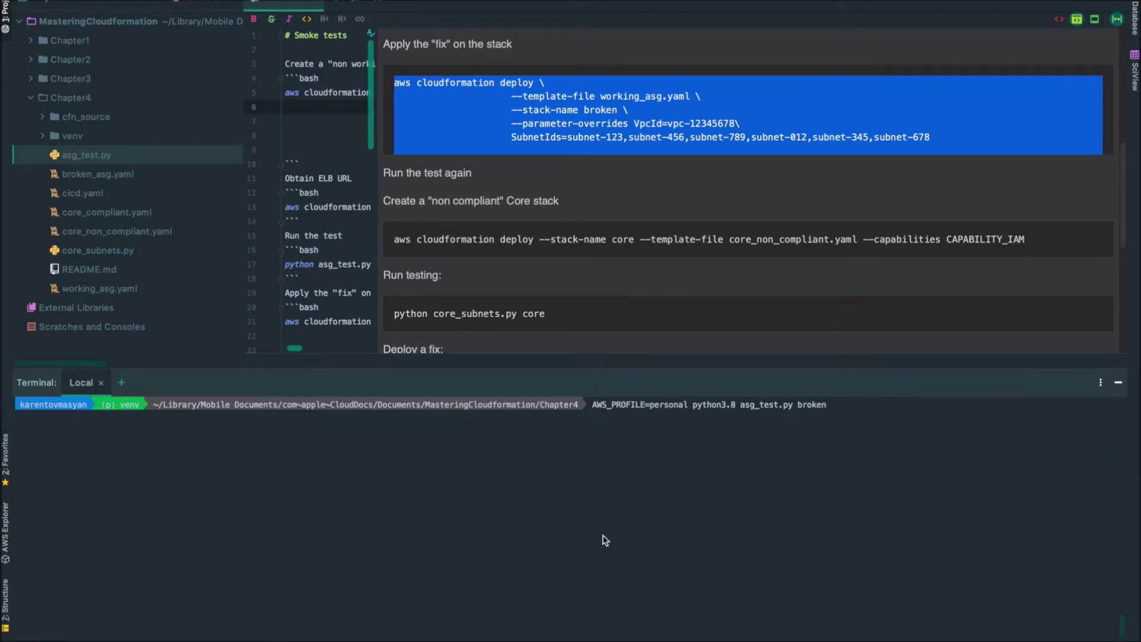
# Rerun the smoke test to get "Test succeeded", clear the terminal, and start the core deploy command
pyautogui.press('Return')
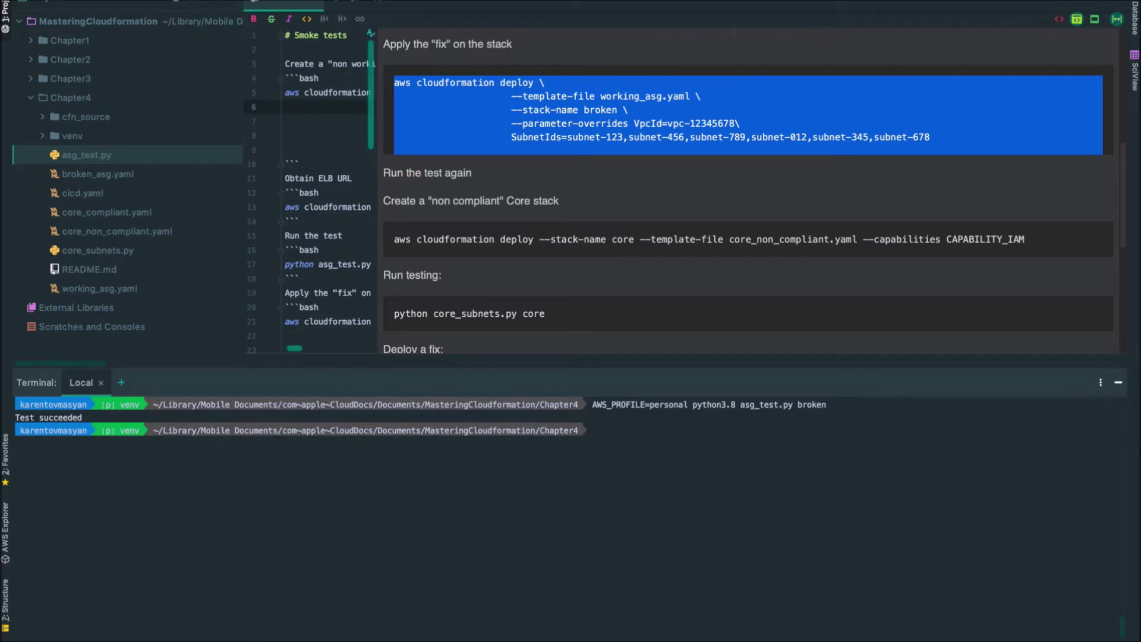
pyautogui.hotkey('ctrl', 'l')
pyautogui.write('aws cl')
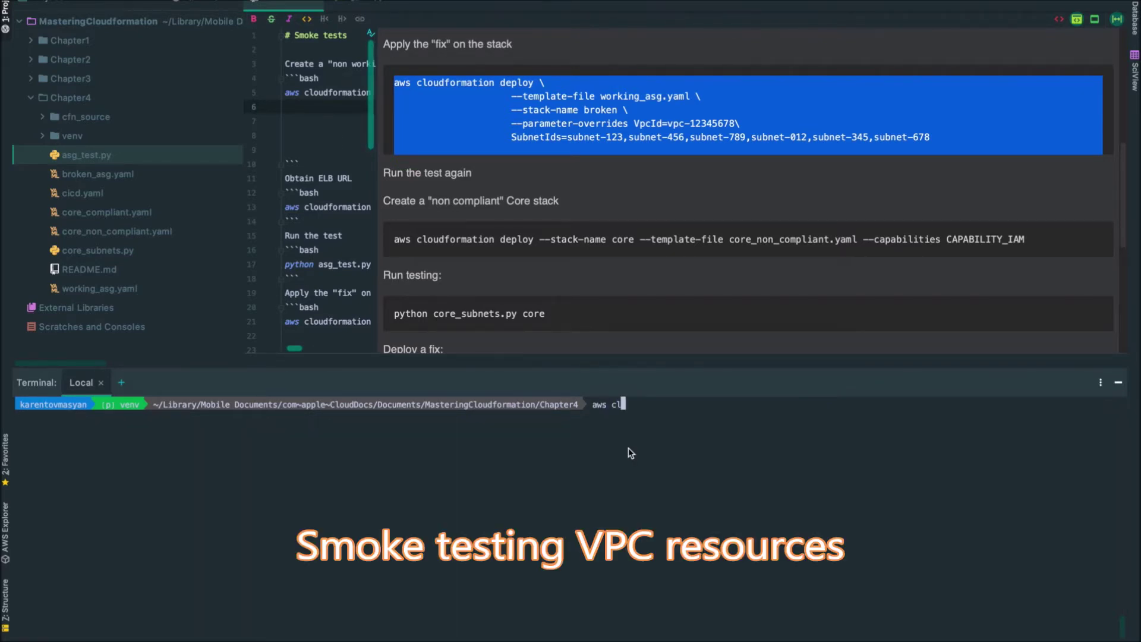
pyautogui.write('oudformation deploy --stack-name core --template-file core_non_compliant.yaml --capabilities CAPABIL')
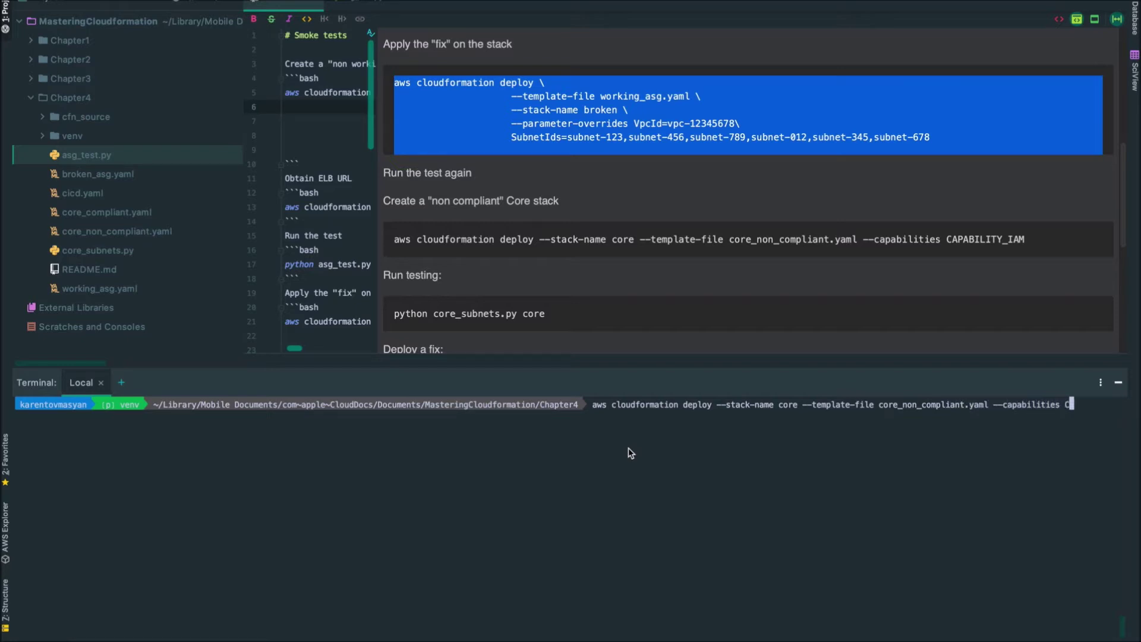
pyautogui.write('ITY_IAM --profile personal')
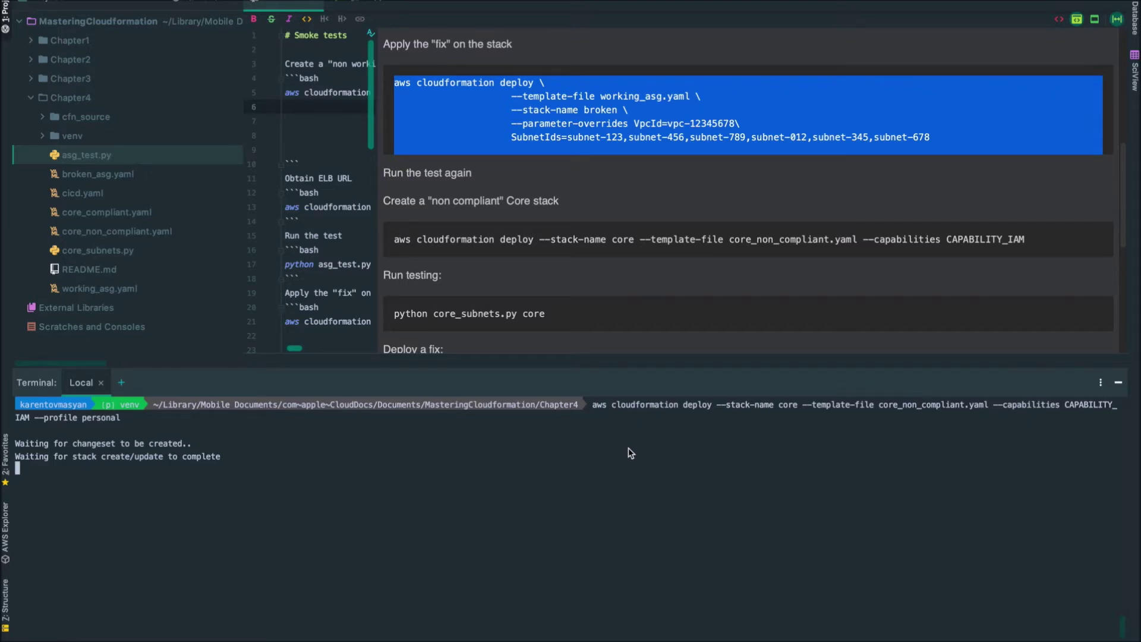
# Leave the core_non_compliant.yaml deploy running and switch to the AWS console
pyautogui.hotkey('ctrl', 'Right')
# Delete the broken stack from the CloudFormation Stacks list and confirm
pyautogui.click(112, 59)
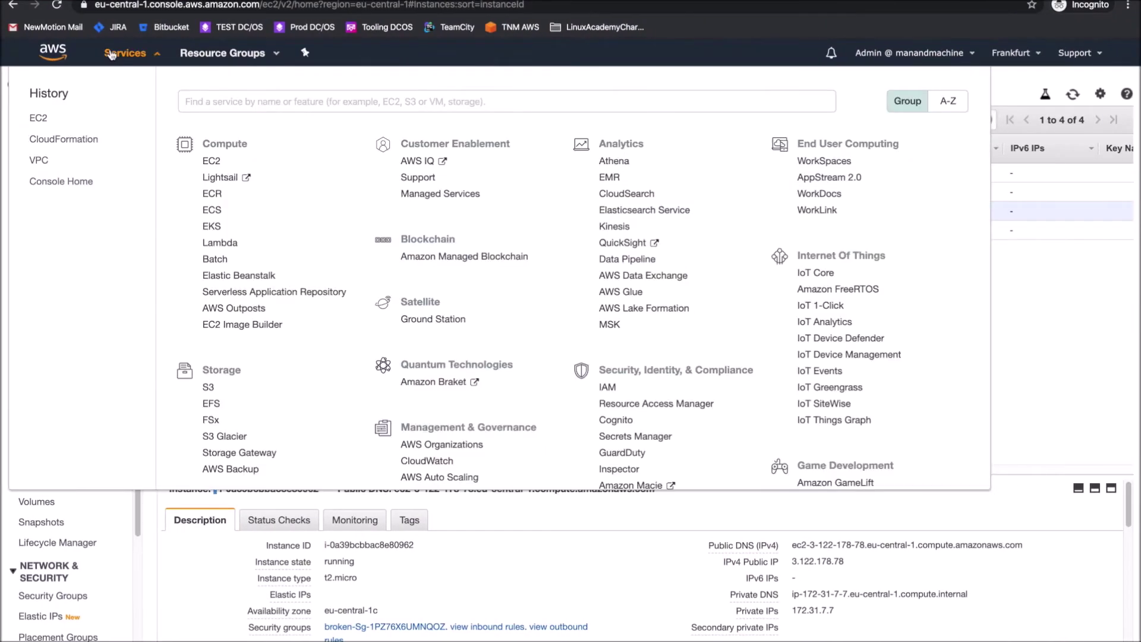
pyautogui.click(45, 141)
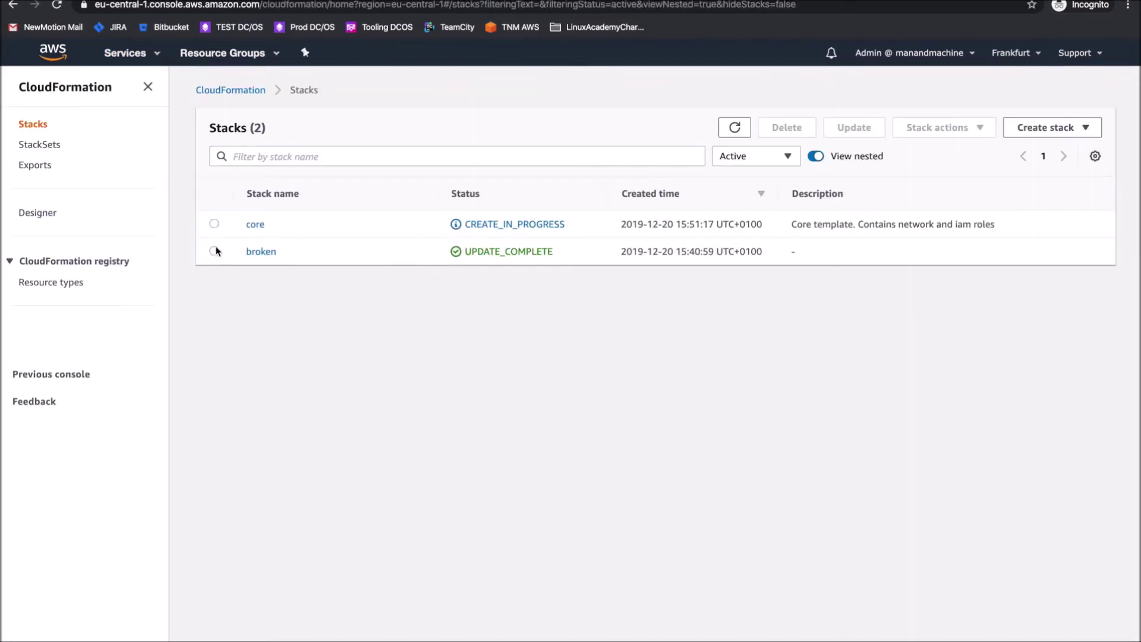
pyautogui.click(214, 250)
pyautogui.click(786, 127)
pyautogui.click(693, 419)
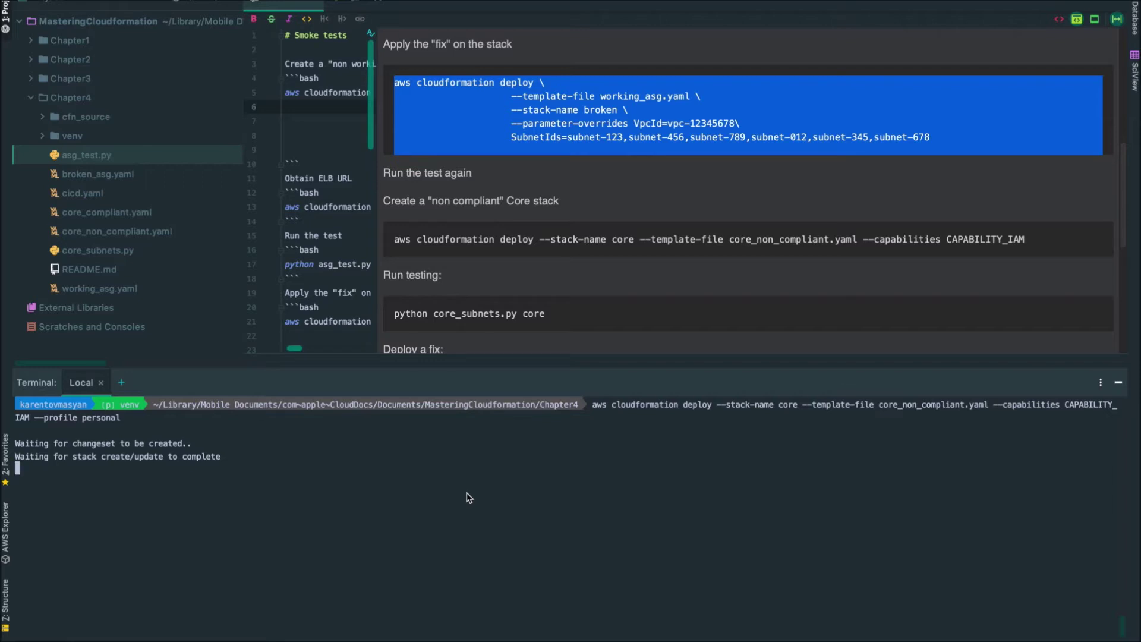
# Clear the terminal once the core stack deploy completes
pyautogui.moveTo(389, 241); pyautogui.dragTo(1030, 242)
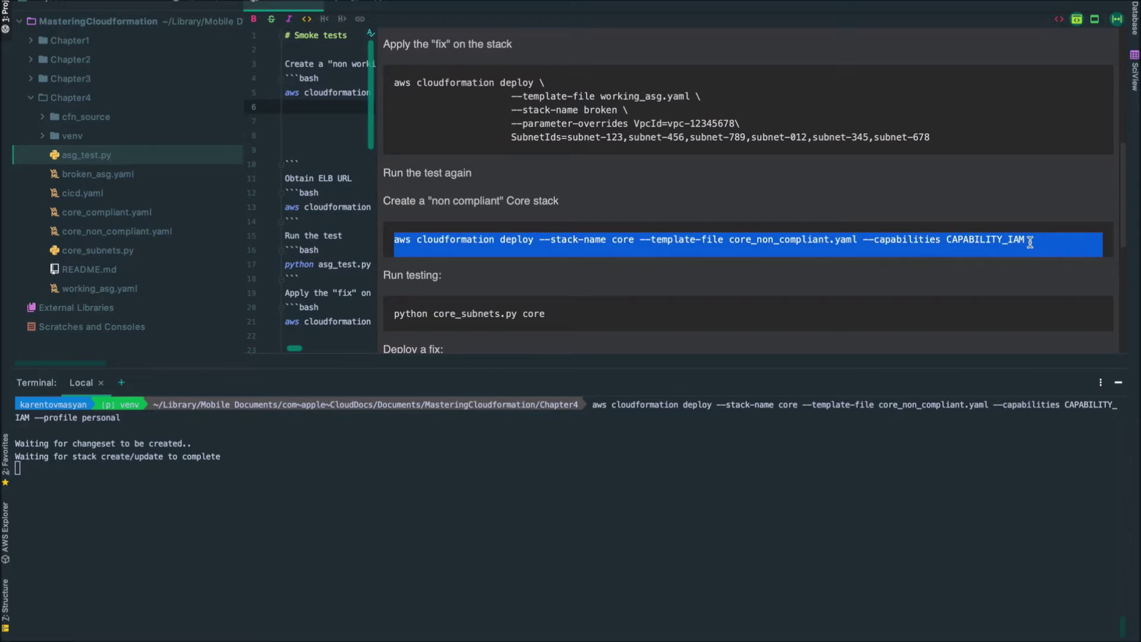
pyautogui.click(580, 537)
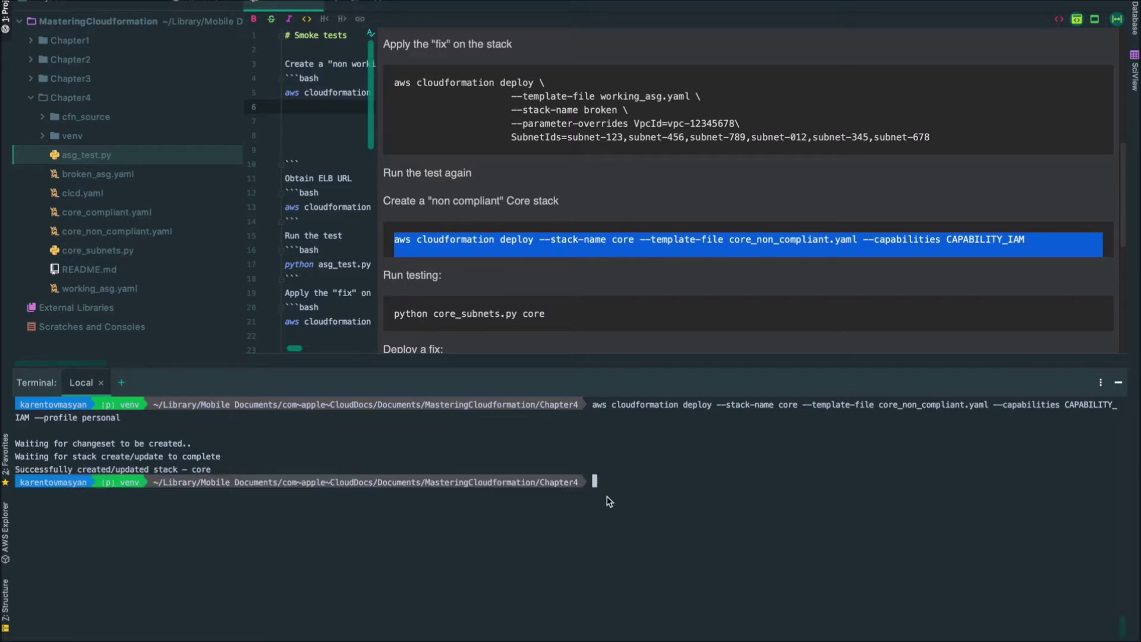
pyautogui.write('clear')
pyautogui.press('Return')
# Run AWS_PROFILE=personal python3.8 core_subnets.py core, which flags three non-compliant private subnets
pyautogui.write('AWS_PRO')
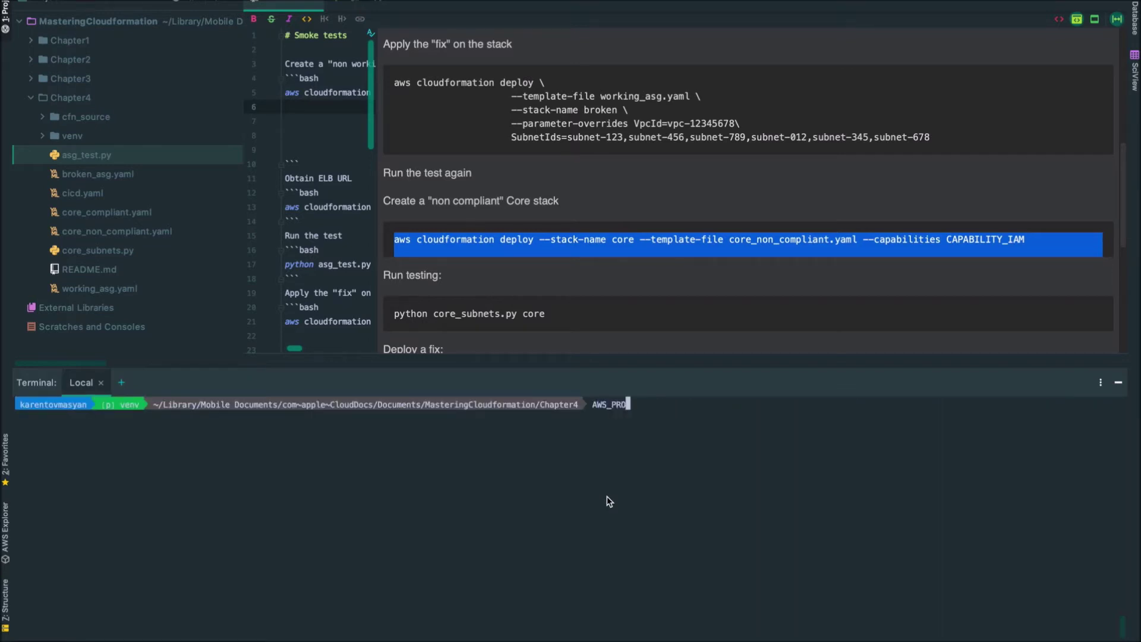
pyautogui.write('FILE=personal python3.8')
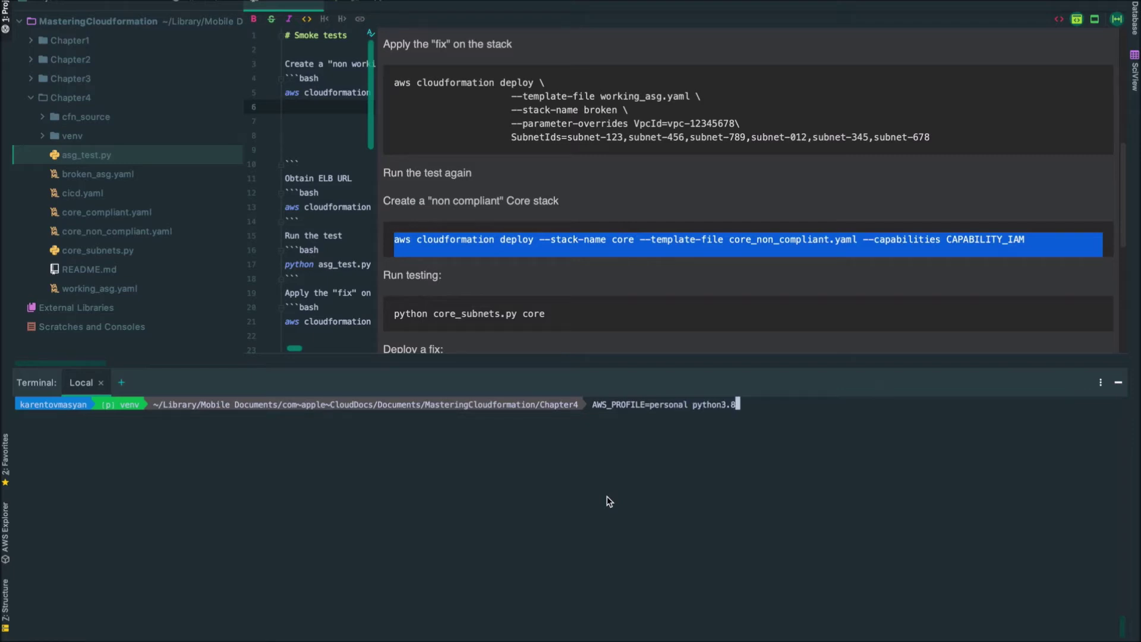
pyautogui.write(' core')
pyautogui.press('Tab')
pyautogui.write('s')
pyautogui.press('Tab')
pyautogui.write('core')
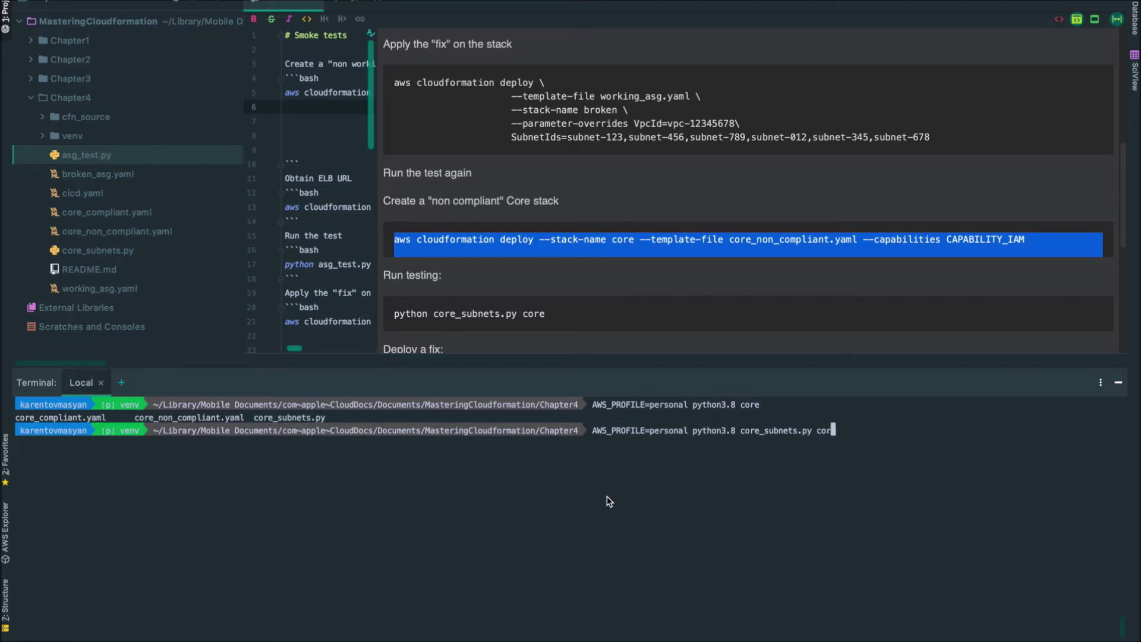
pyautogui.press('Return')
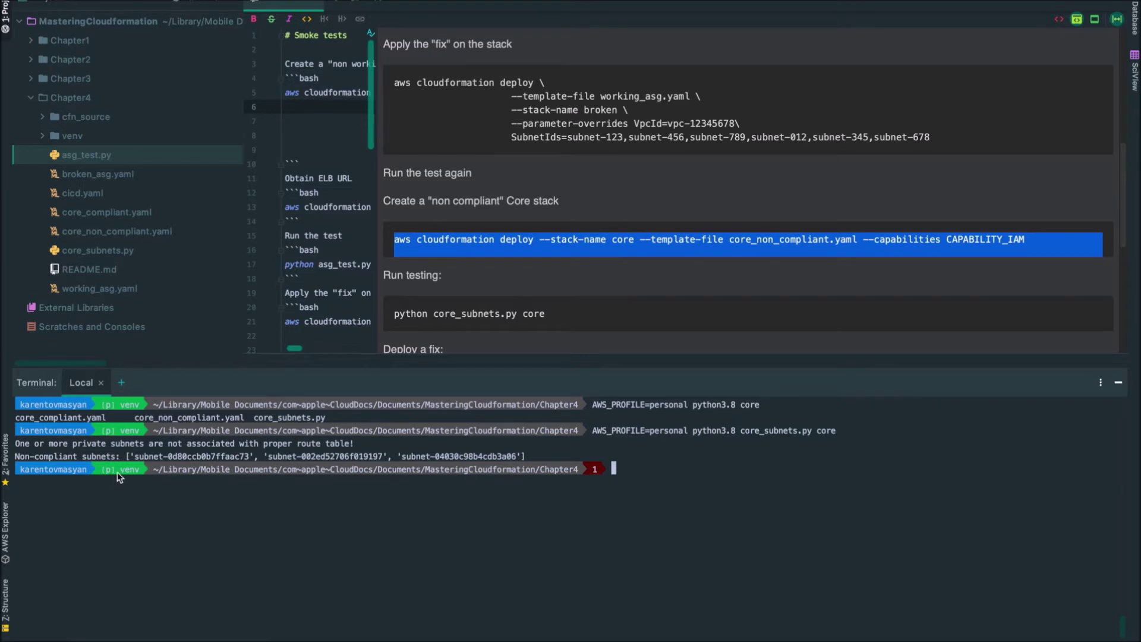
pyautogui.moveTo(137, 456); pyautogui.dragTo(527, 453)
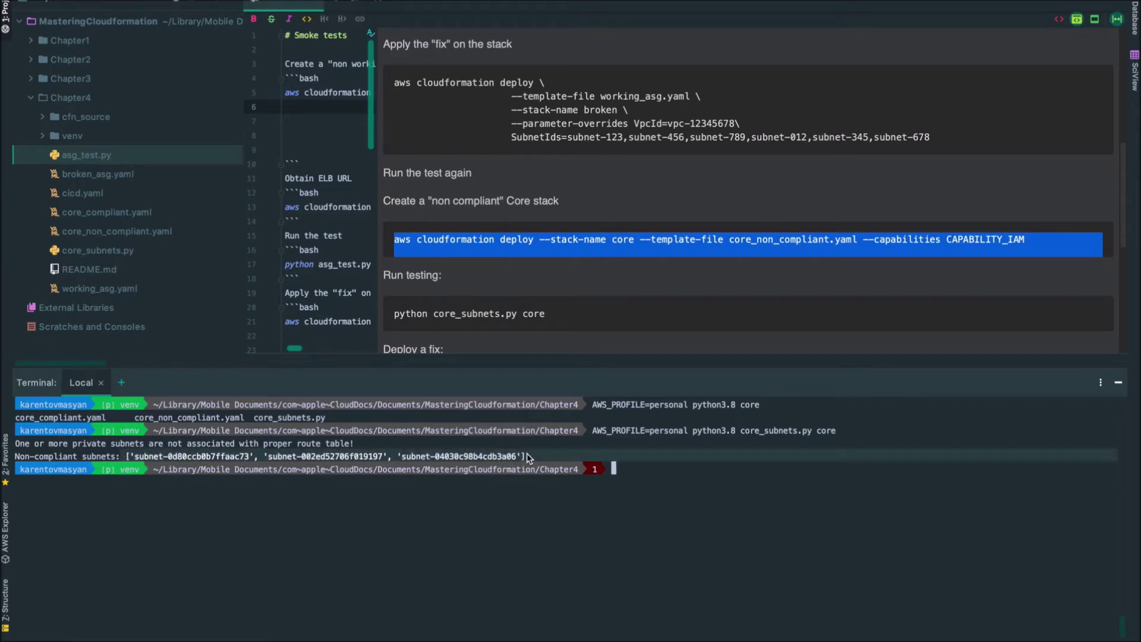
pyautogui.click(658, 511)
# Deploy the README's core_compliant.yaml fix command with --profile personal added
pyautogui.scroll(-8, 494, 288)
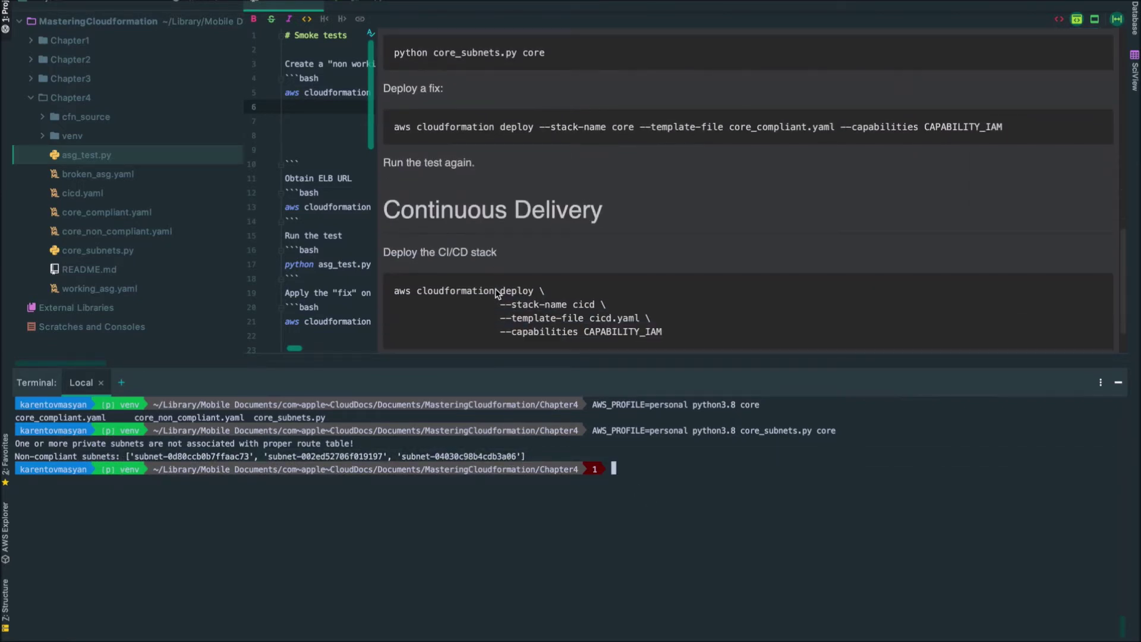
pyautogui.moveTo(392, 131); pyautogui.dragTo(1004, 129)
pyautogui.press('super+c')
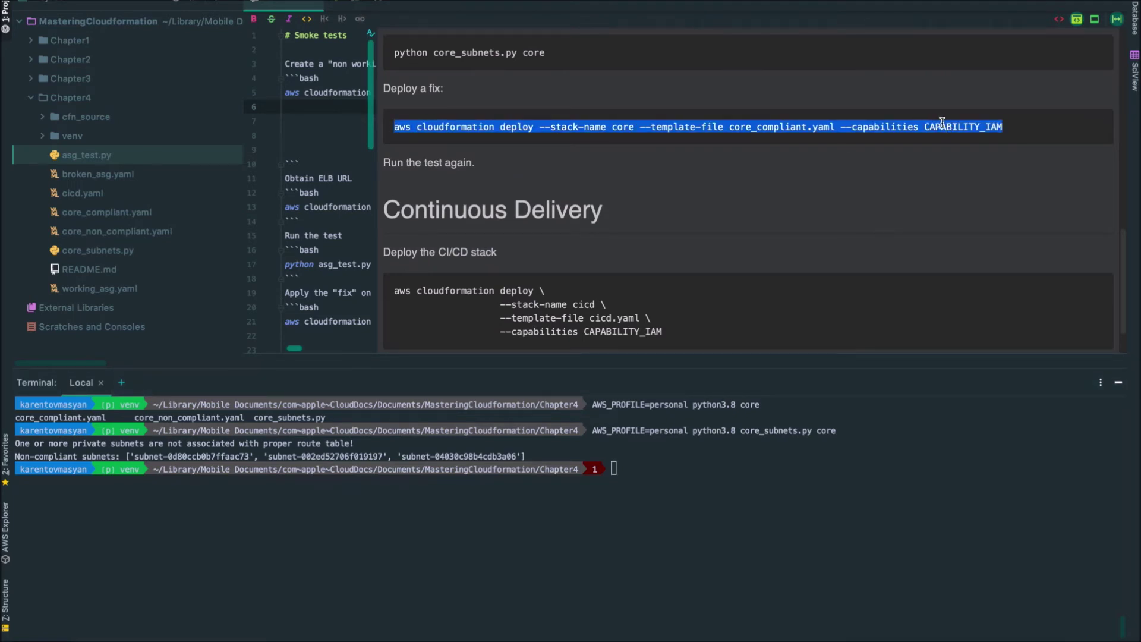
pyautogui.click(836, 480)
pyautogui.press('super+v')
pyautogui.write('--pr')
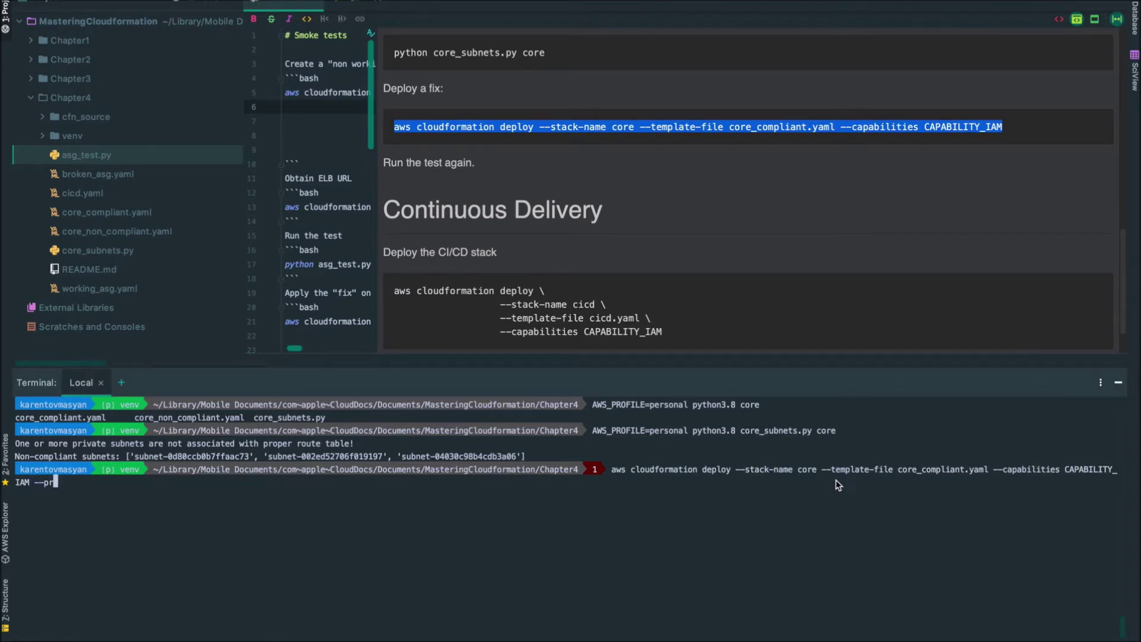
pyautogui.write('ofile personal')
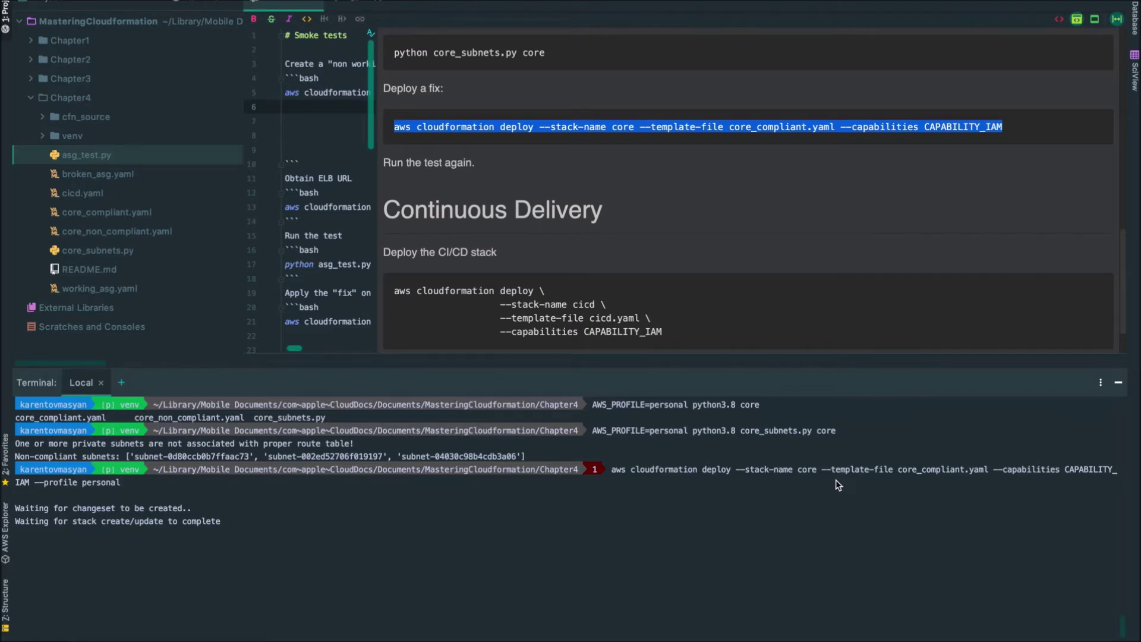
# Refresh the CloudFormation stacks to check core, then recall the core_subnets.py test command
pyautogui.hotkey('ctrl', 'Right')
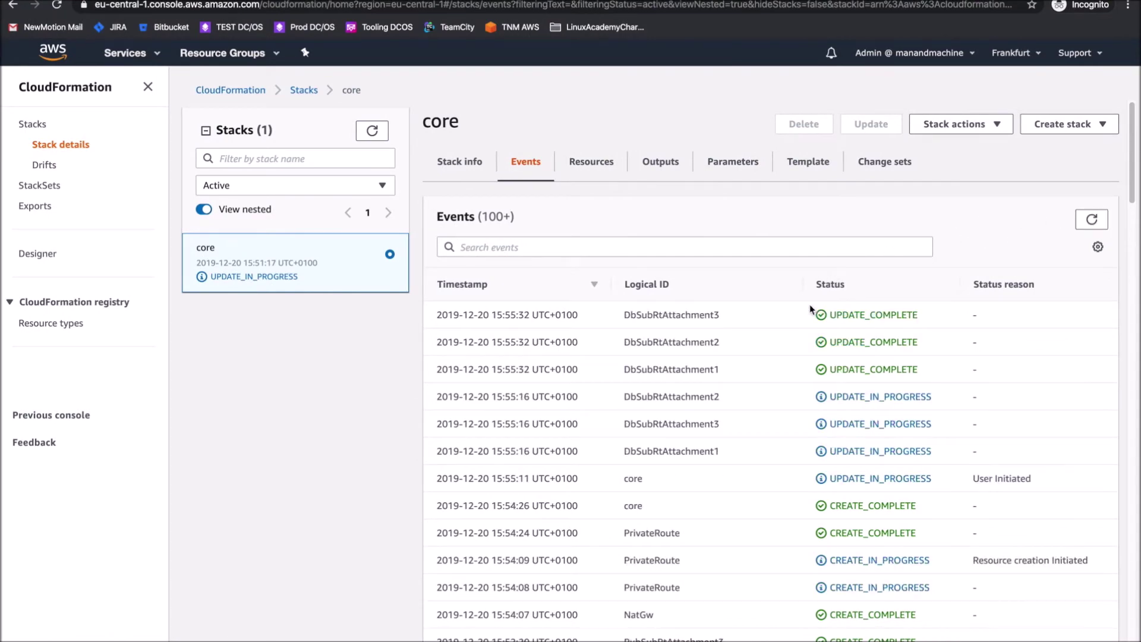
pyautogui.click(384, 138)
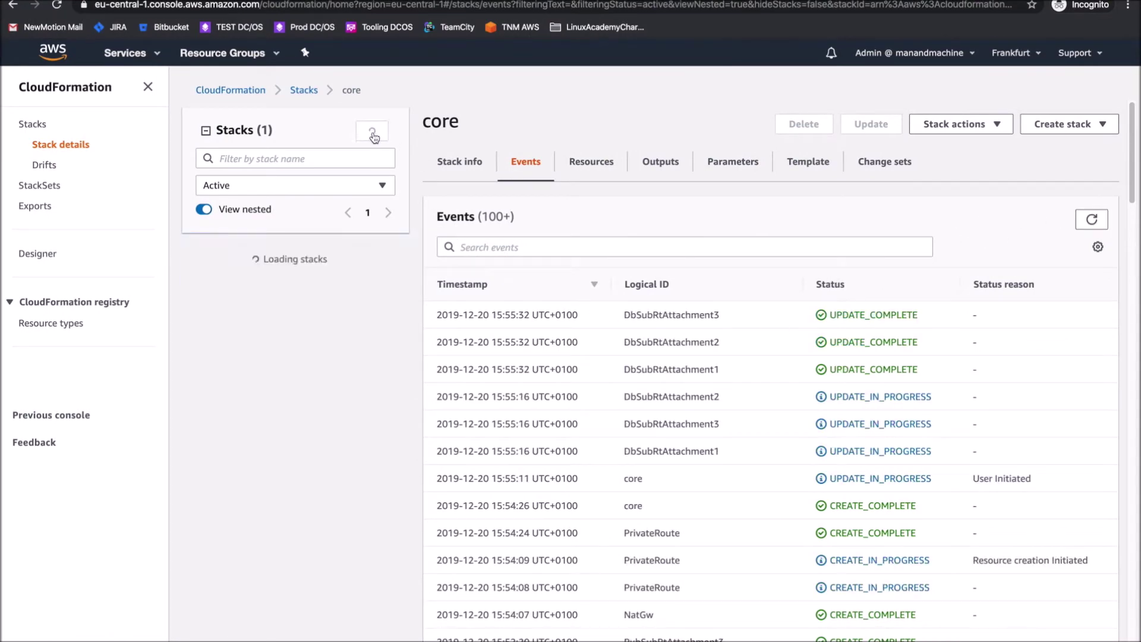
pyautogui.hotkey('ctrl', 'Left')
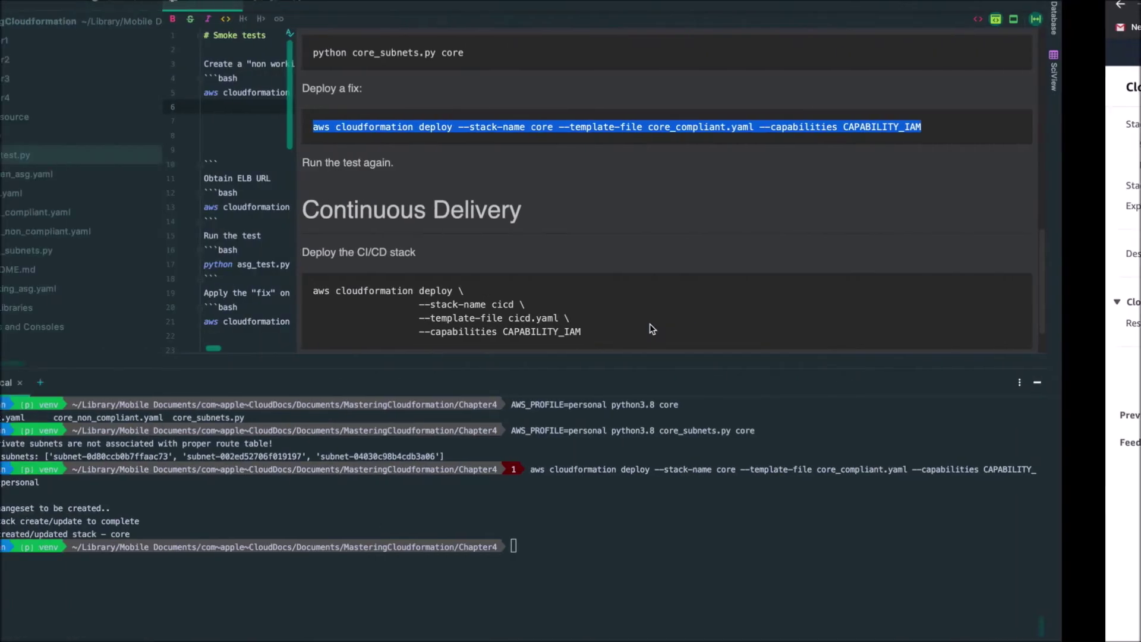
pyautogui.press('Up')
pyautogui.press('Up')
# Rerun core_subnets.py against the core stack, then delete the core stack using the personal profile
pyautogui.press('Return')
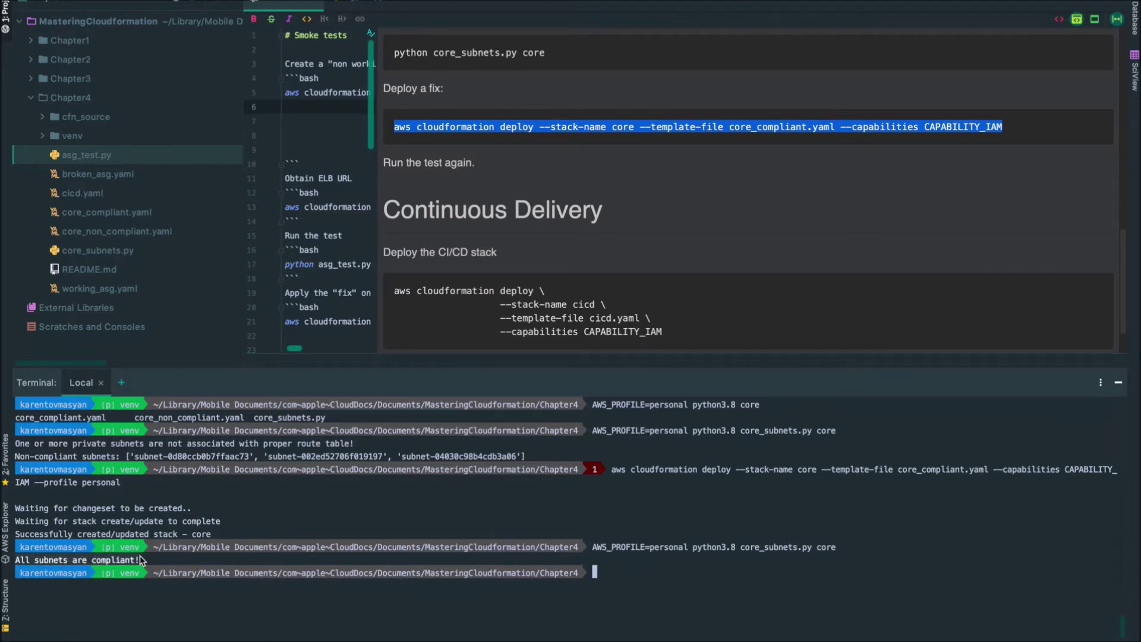
pyautogui.write('aw')
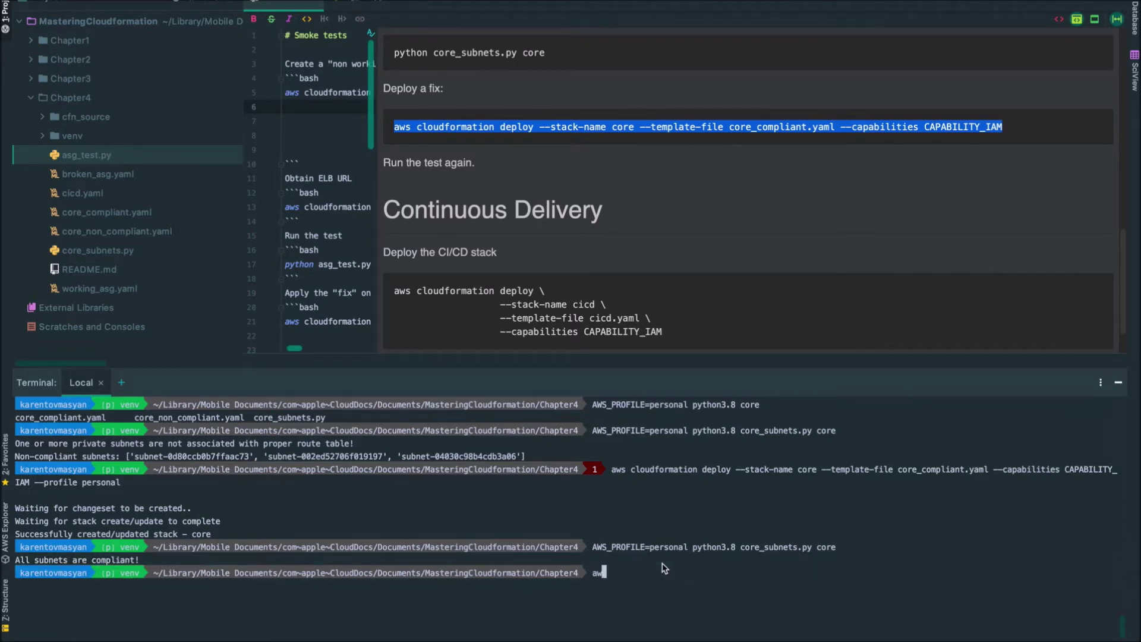
pyautogui.write('s cloudformation delete-stack ')
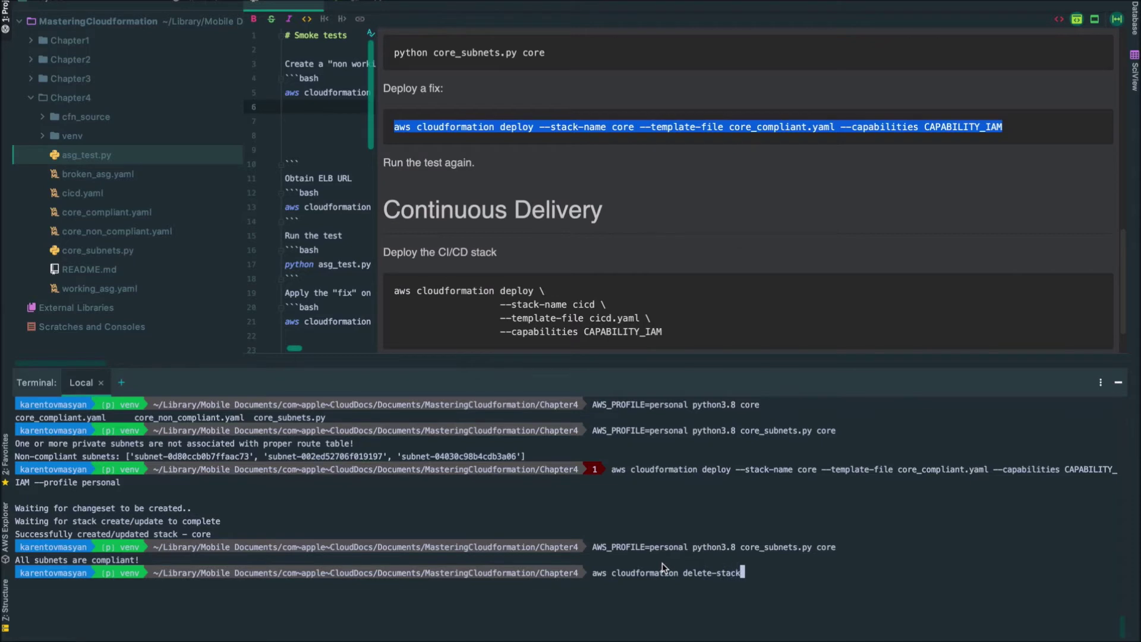
pyautogui.write('--stack-name core --profile pers')
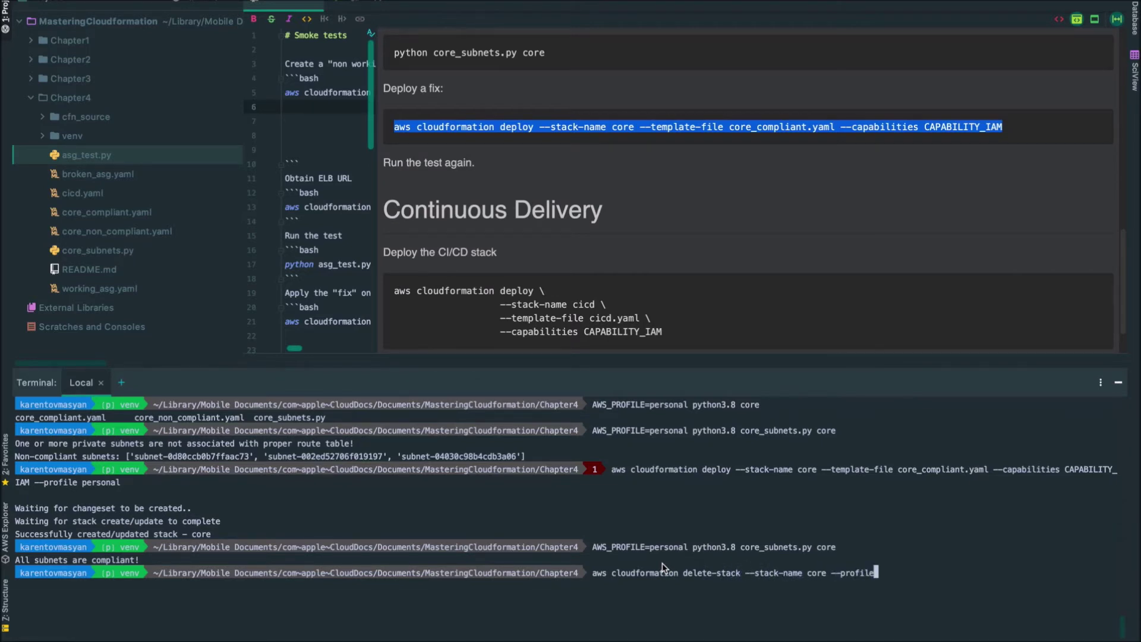
pyautogui.write('onal')
pyautogui.press('Return')
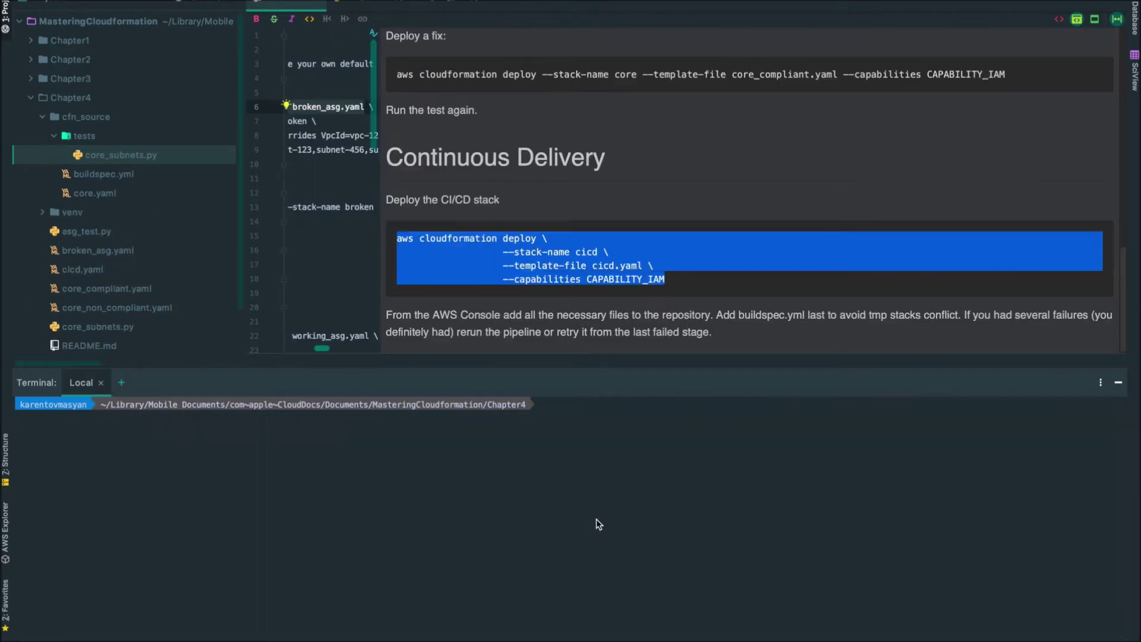
# Clear the terminal and deploy the cicd stack with --profile personal, then watch it in CloudFormation
pyautogui.press('Return')
pyautogui.press('Return')
pyautogui.press('Return')
pyautogui.write('clear')
pyautogui.press('Return')
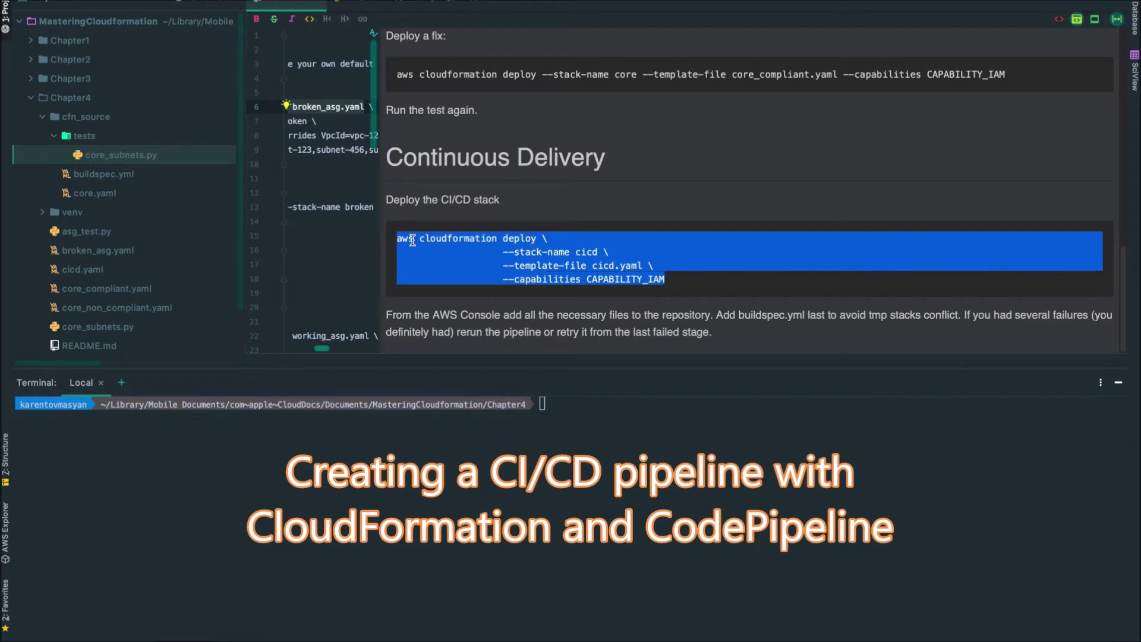
pyautogui.click(550, 432)
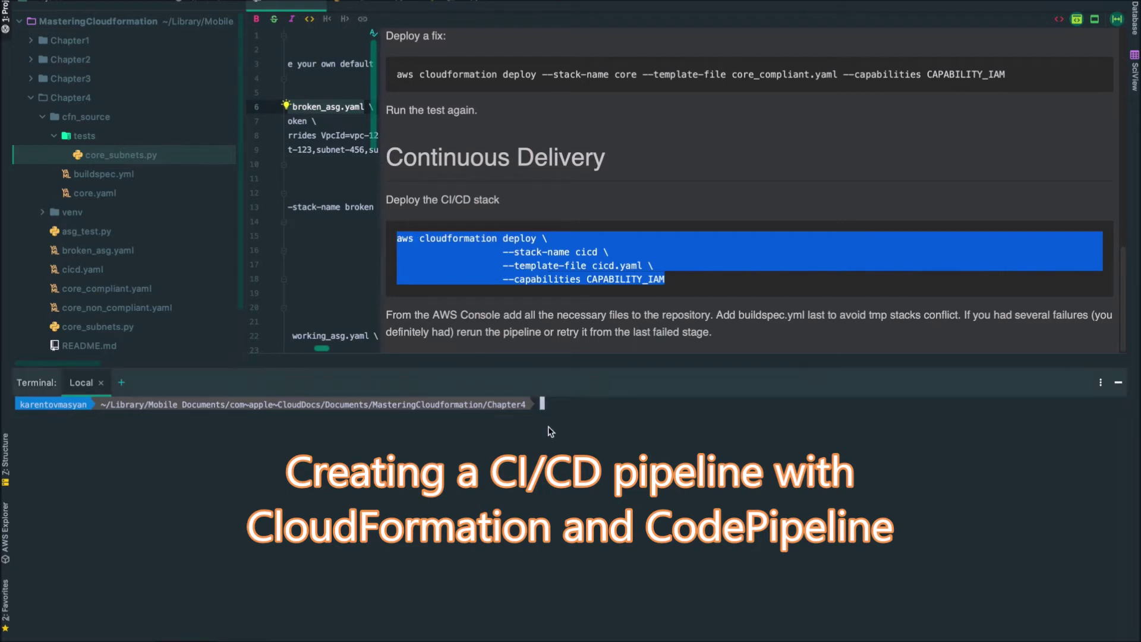
pyautogui.write('aws cloudformation deploy \\                   --stack-name cicd \\                   --template-file cicd.yaml \\                   --capabilities CAPABILITY_IAM')
pyautogui.write('--profile personal')
pyautogui.press('Return')
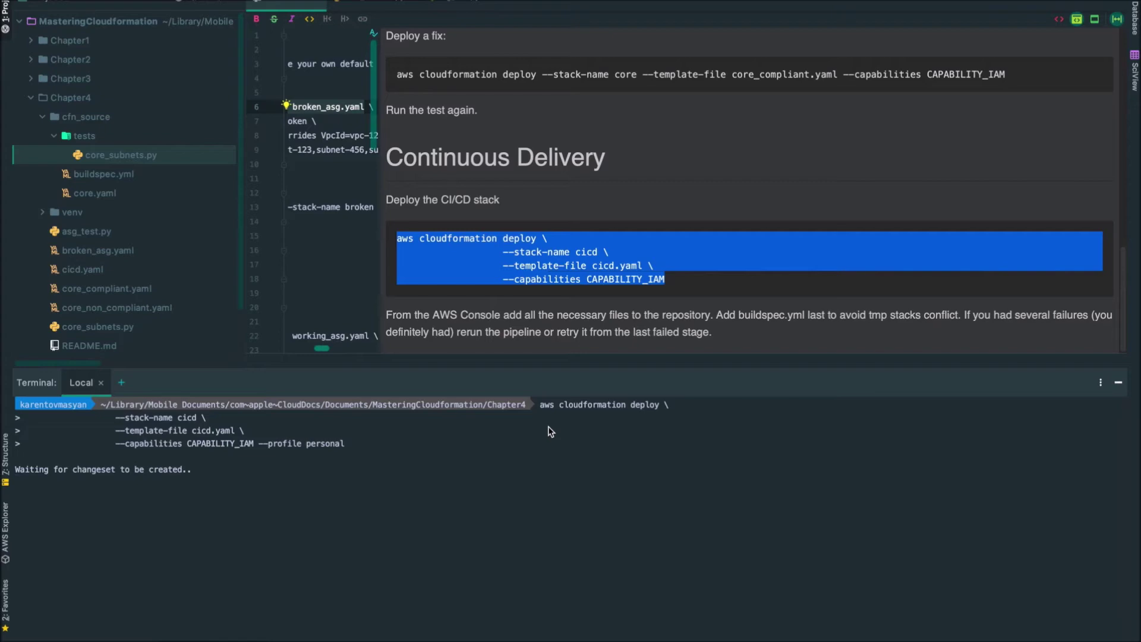
pyautogui.hotkey('ctrl', 'Right')
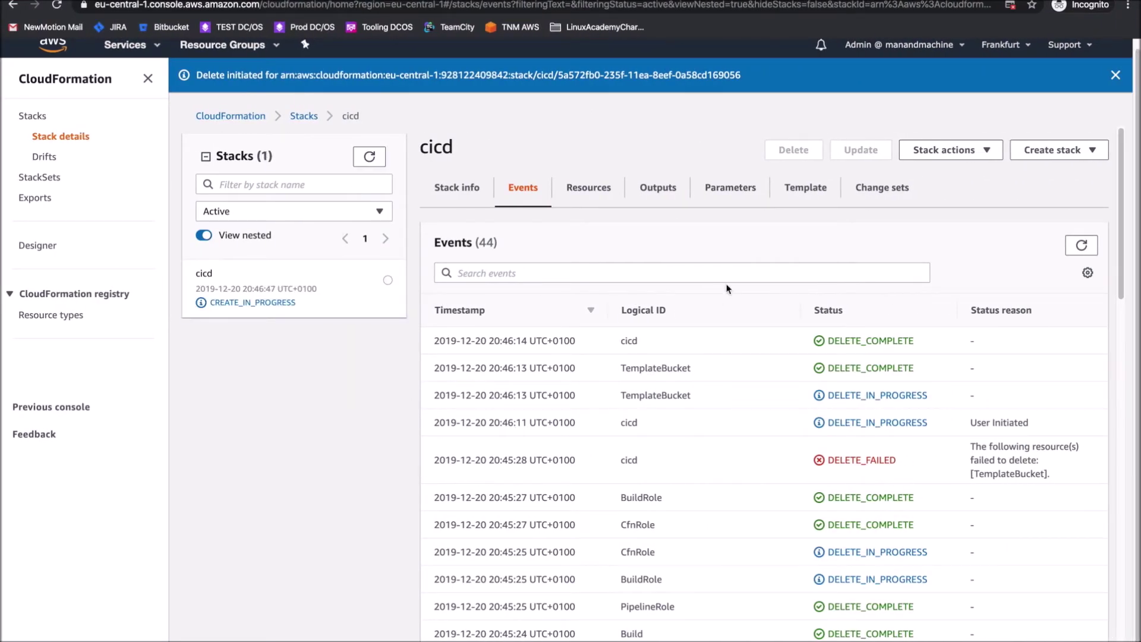
# Refresh the cicd stack and review its CREATE_COMPLETE status and seven created resources
pyautogui.click(1081, 245)
pyautogui.click(371, 293)
pyautogui.click(589, 188)
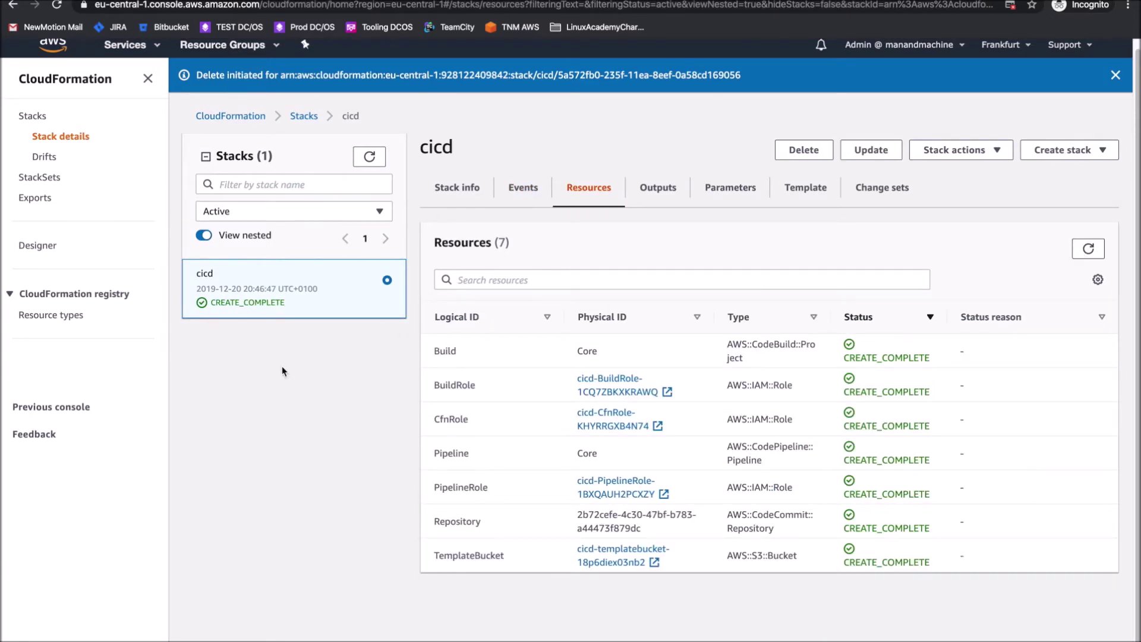
# Select the cfn_source folder in the PyCharm project and return to the AWS console
pyautogui.hotkey('ctrl', 'Left')
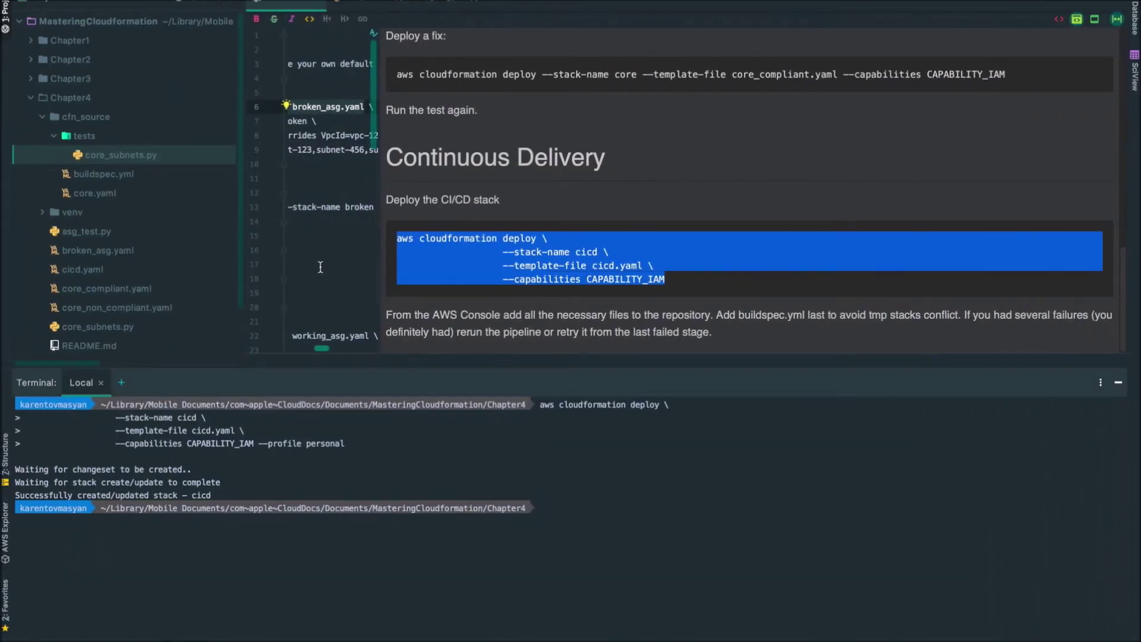
pyautogui.click(322, 264)
pyautogui.click(37, 116)
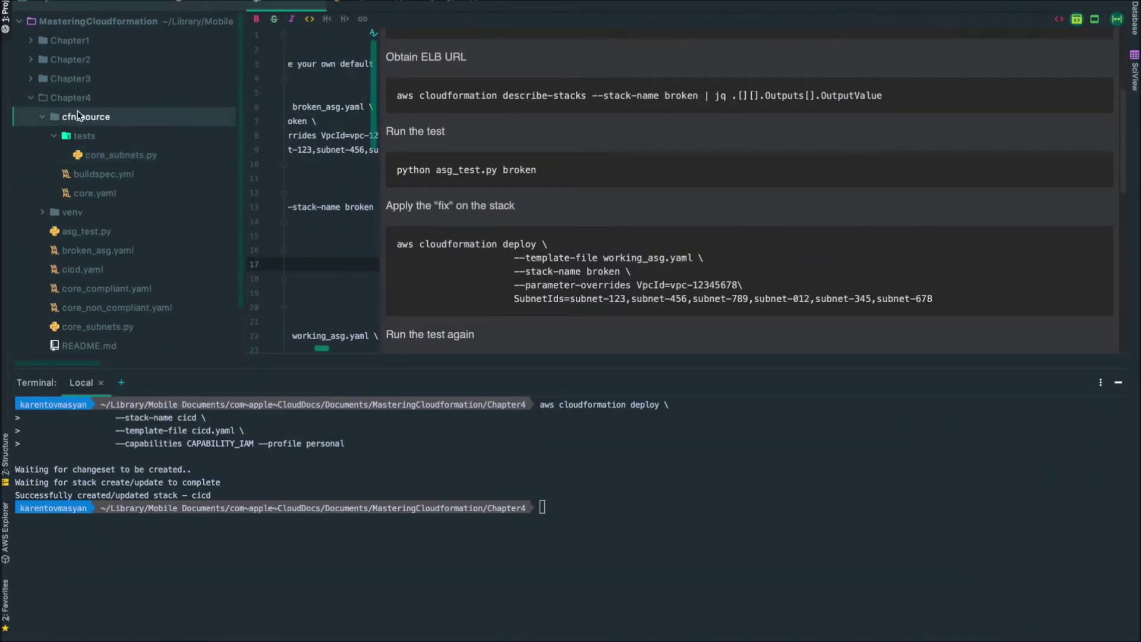
pyautogui.hotkey('ctrl', 'Right')
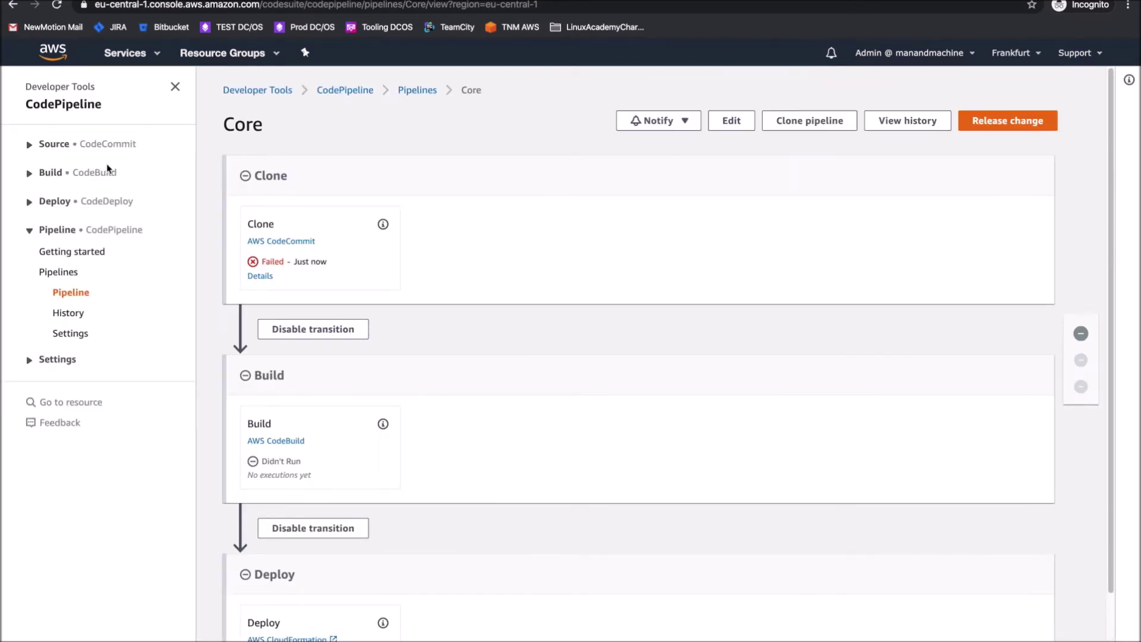
# Navigate to the core repository in CodeCommit
pyautogui.click(108, 178)
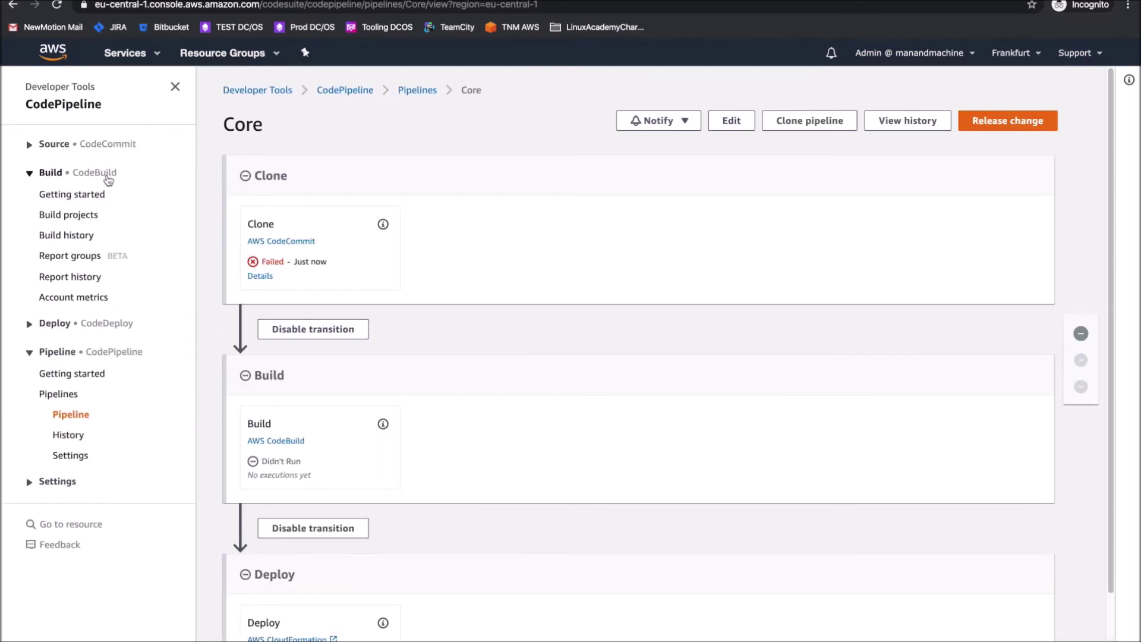
pyautogui.click(102, 145)
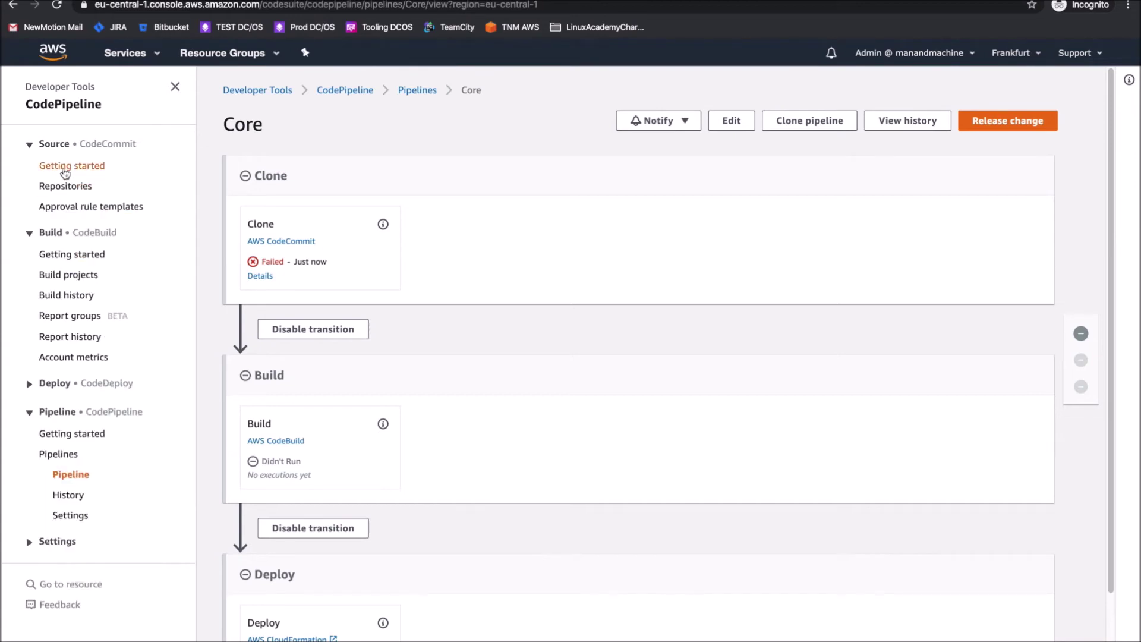
pyautogui.click(62, 185)
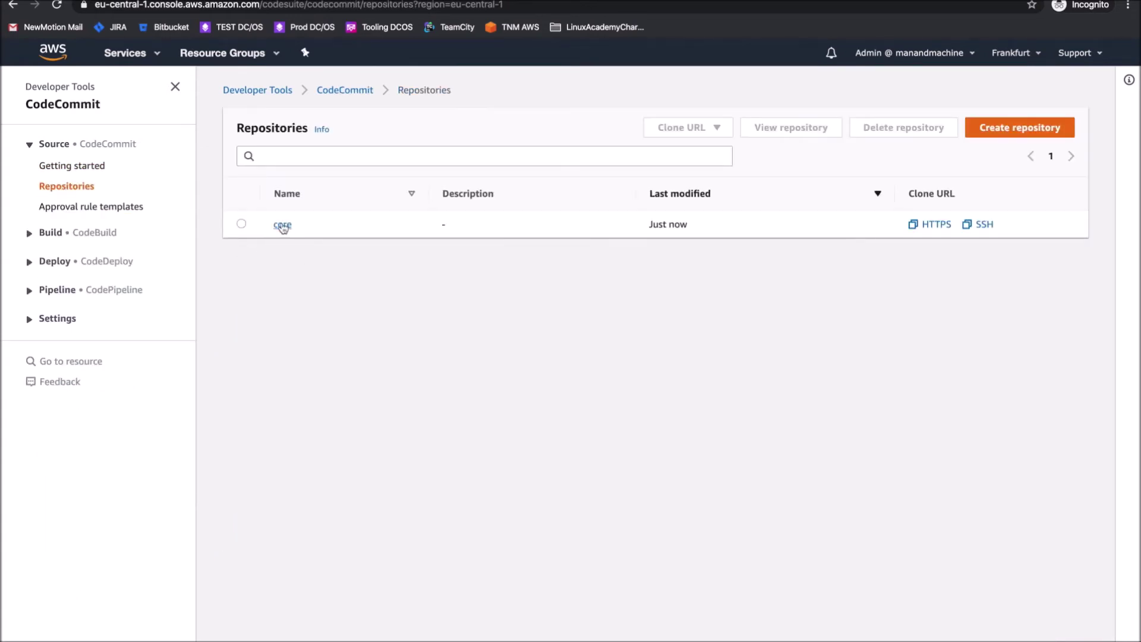
pyautogui.click(285, 226)
pyautogui.scroll(-2, 358, 355)
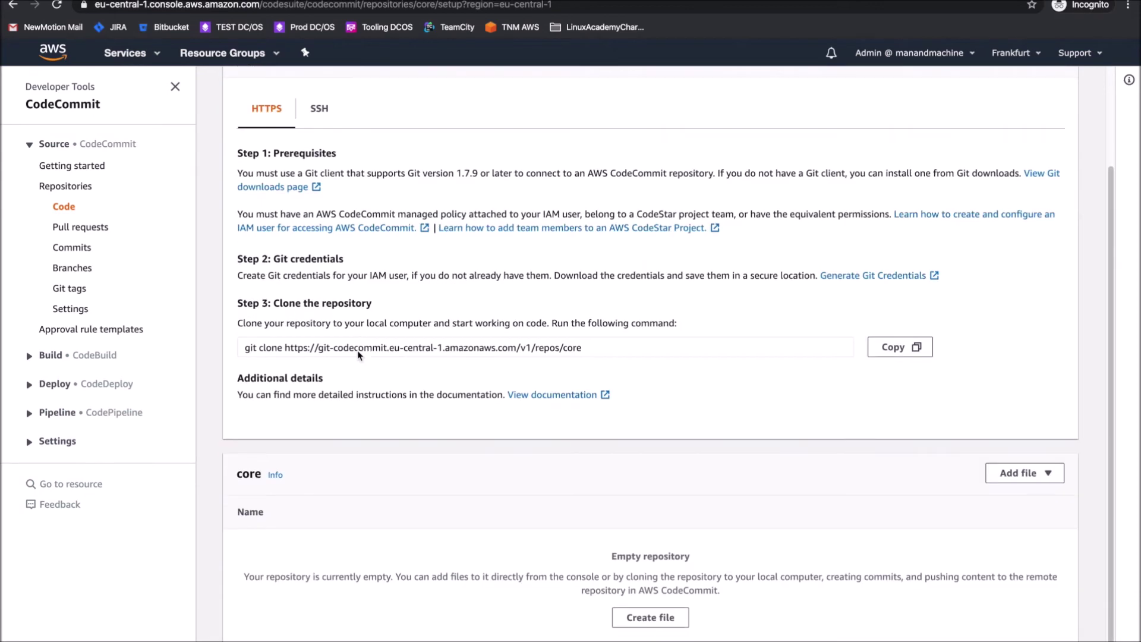
# Upload core.yaml with the author's name and e-mail and commit it to master
pyautogui.click(1022, 473)
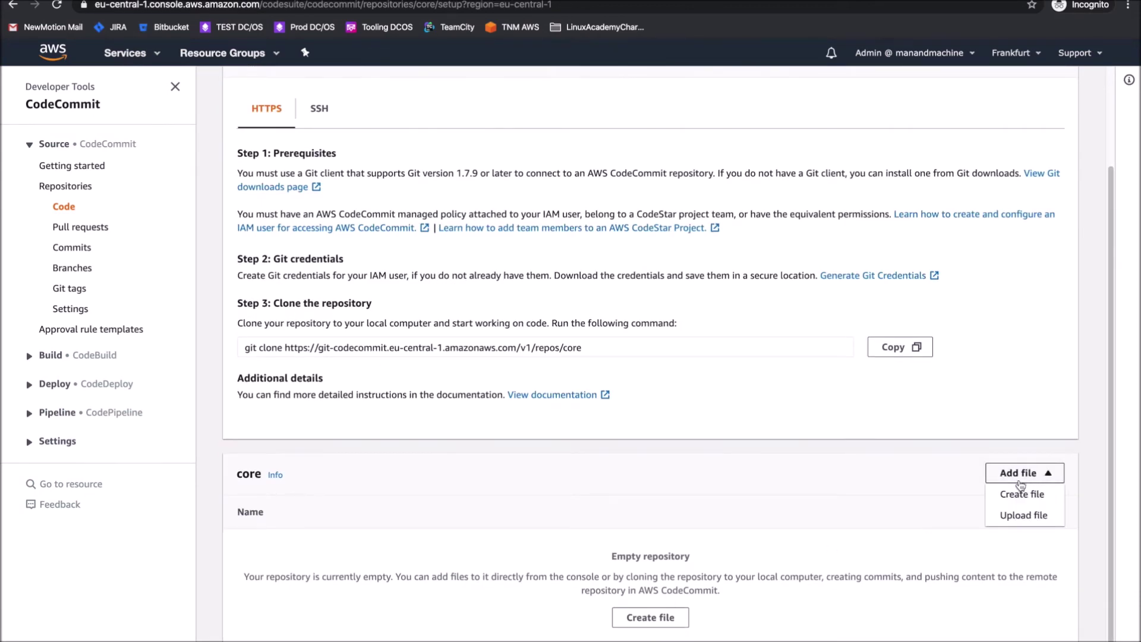
pyautogui.click(1011, 515)
pyautogui.click(682, 309)
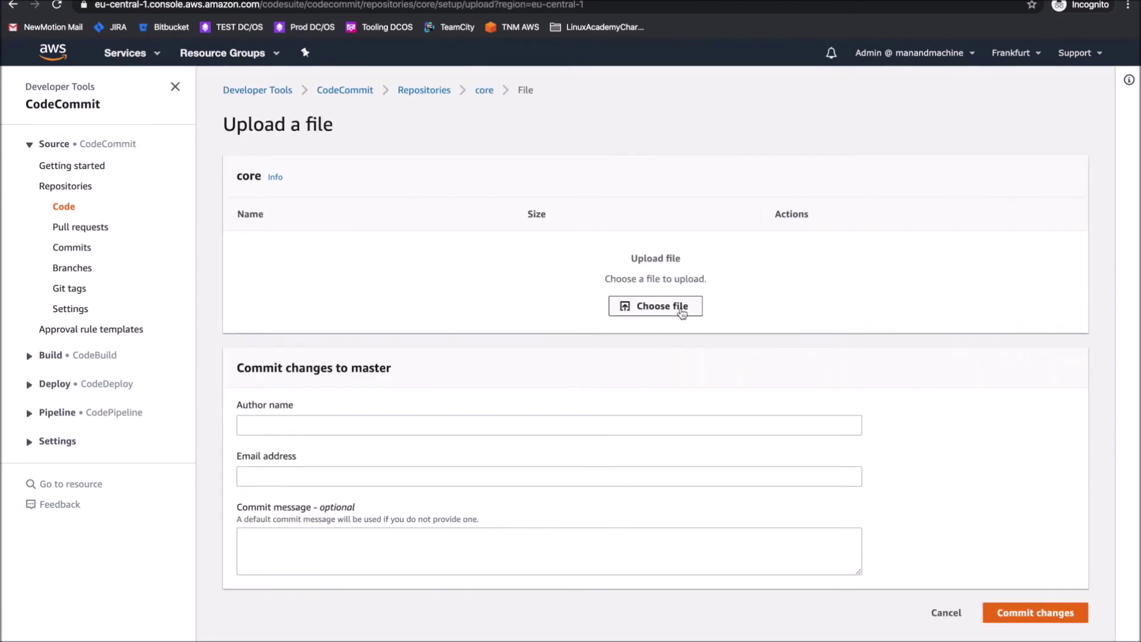
pyautogui.click(540, 48)
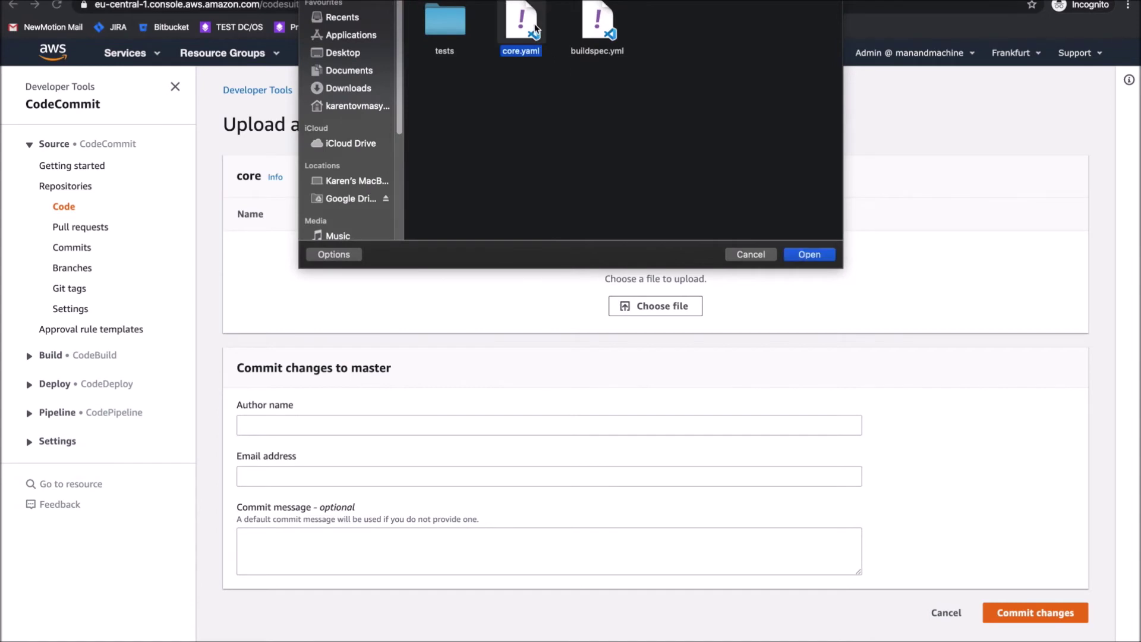
pyautogui.click(808, 257)
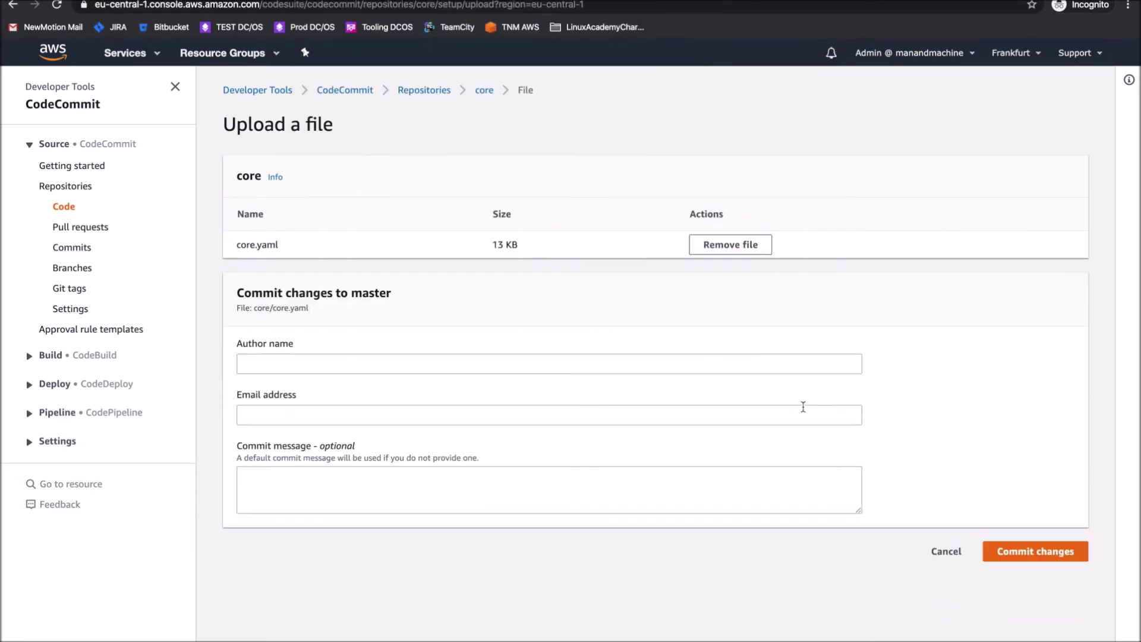
pyautogui.click(737, 364)
pyautogui.press('Tab')
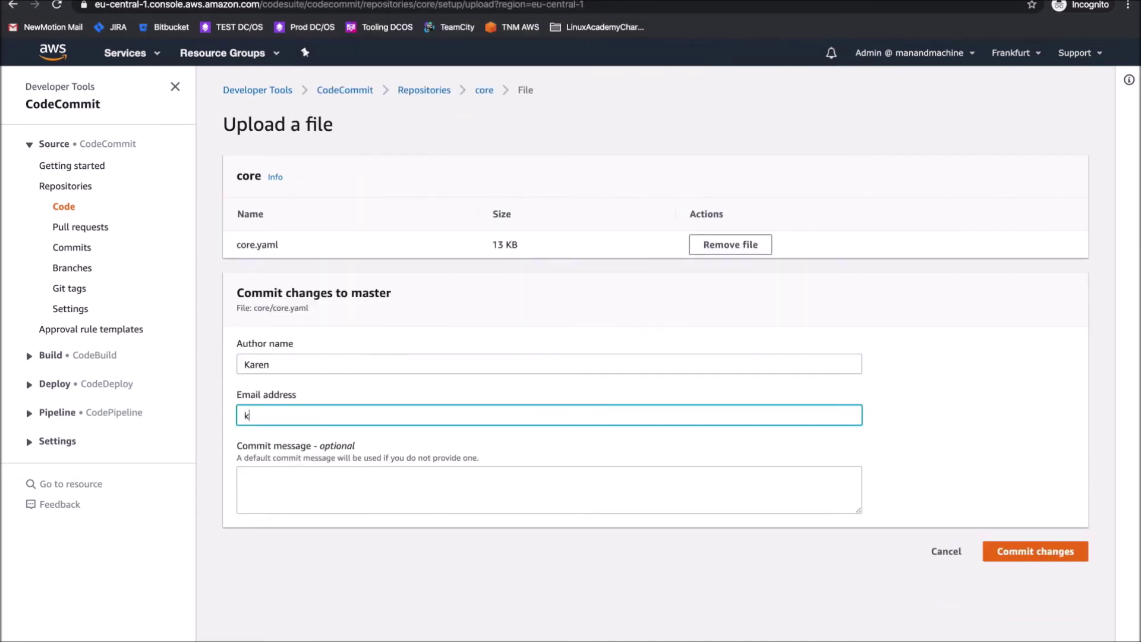
pyautogui.click(1014, 552)
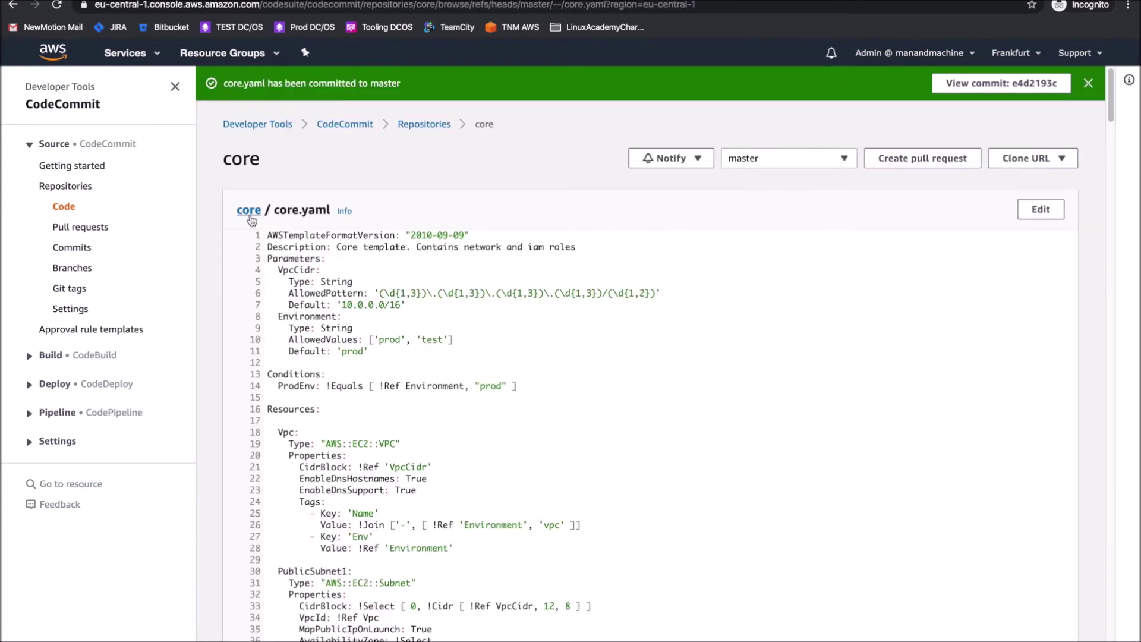
# Start a second file upload in the core repository, then cancel and discard it
pyautogui.click(249, 215)
pyautogui.click(1028, 180)
pyautogui.click(1017, 217)
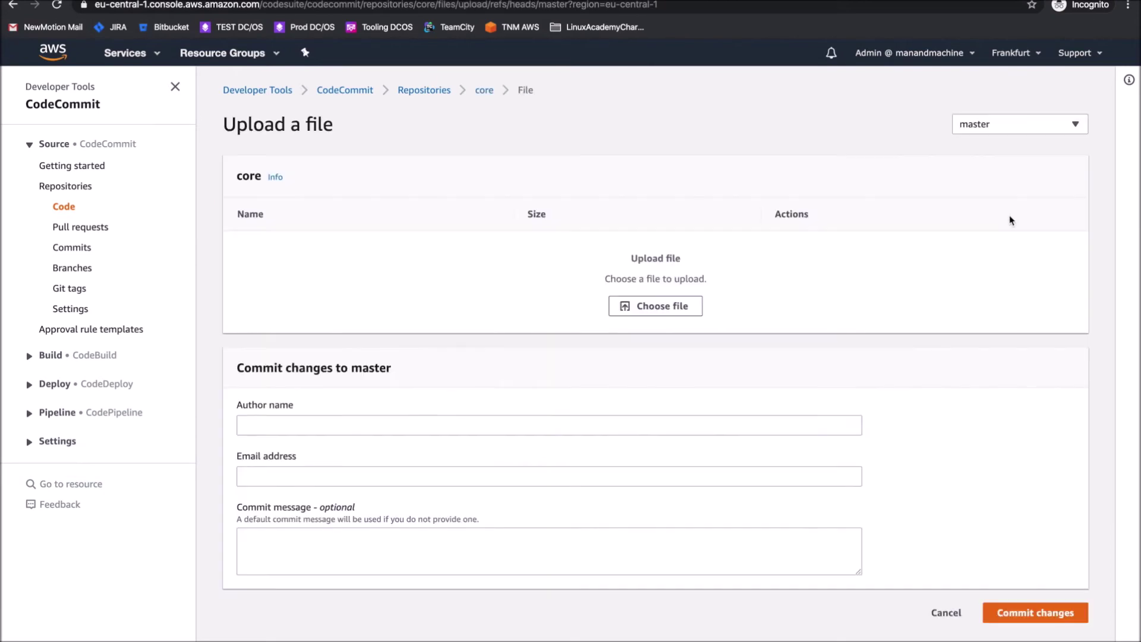
pyautogui.click(946, 612)
pyautogui.click(740, 413)
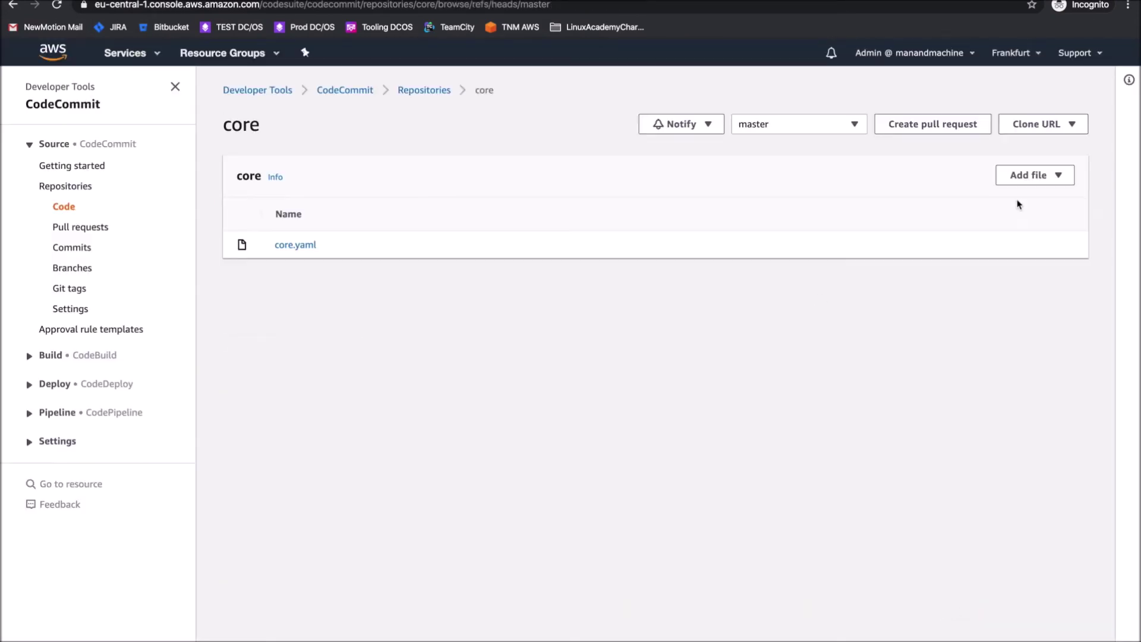
# Create a new repository file containing the core_subnets.py script copied from PyCharm
pyautogui.click(1026, 177)
pyautogui.click(1012, 199)
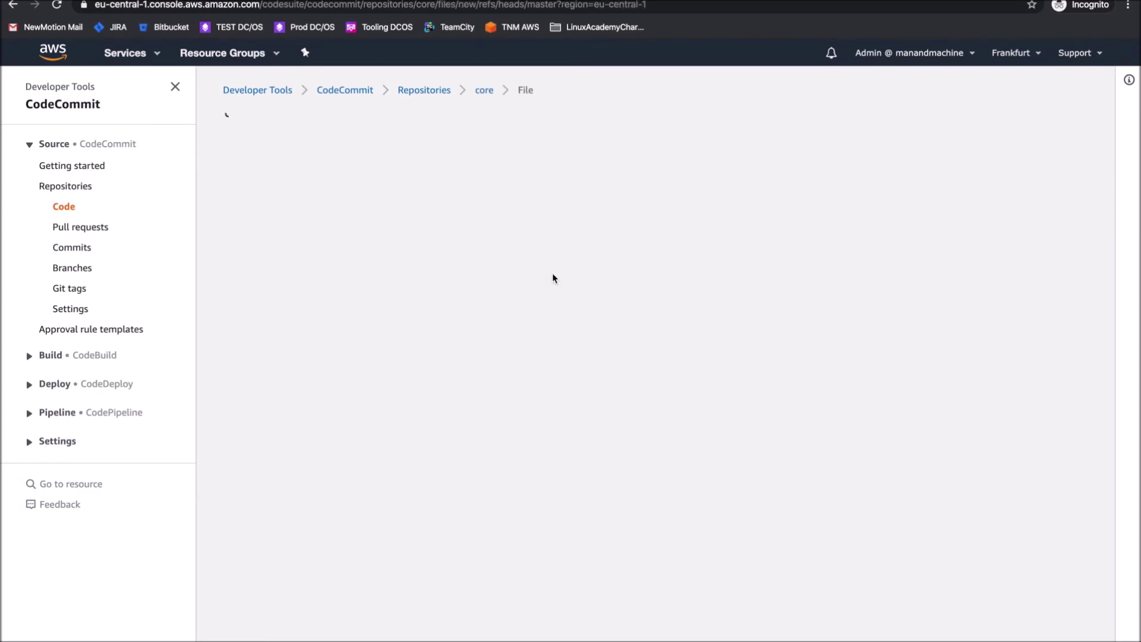
pyautogui.hotkey('ctrl', 'Left')
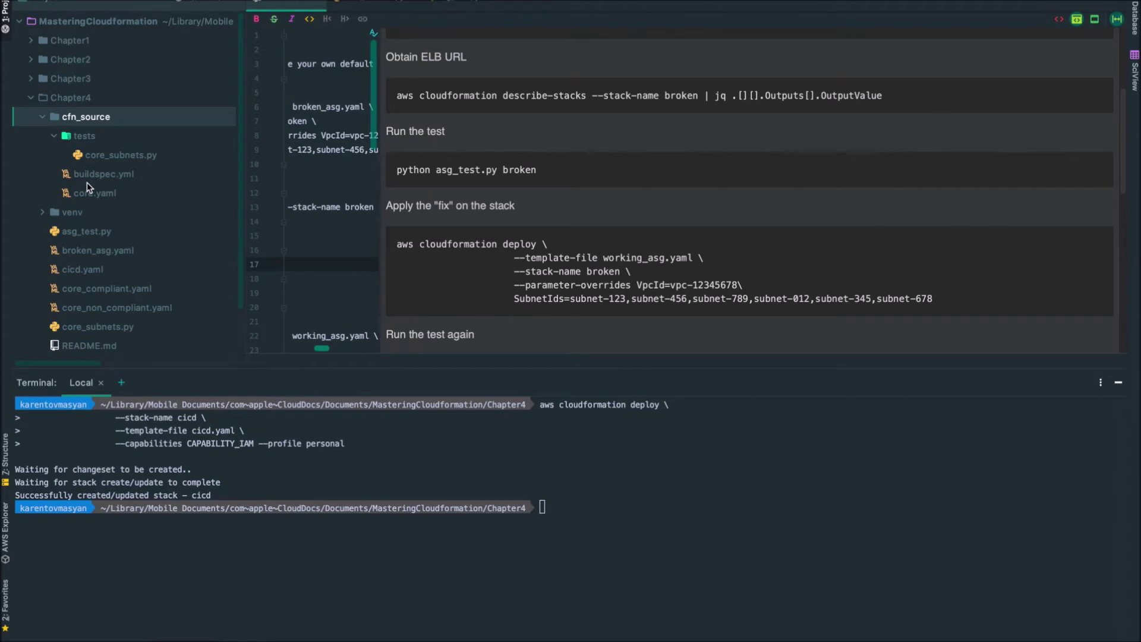
pyautogui.doubleClick(93, 159)
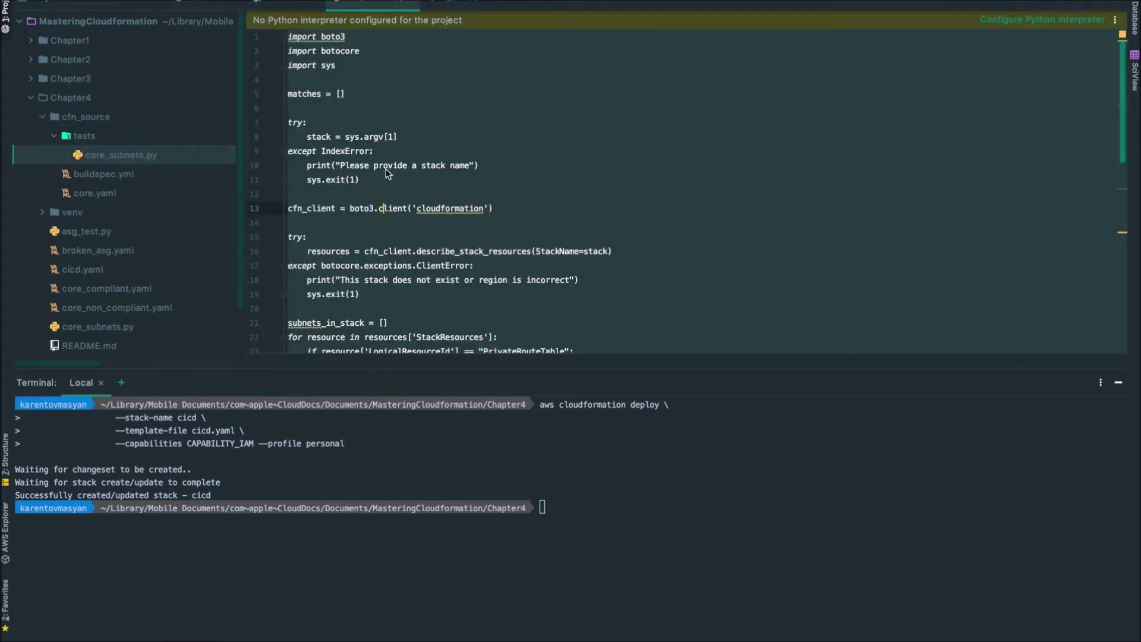
pyautogui.hotkey('ctrl', 'Right')
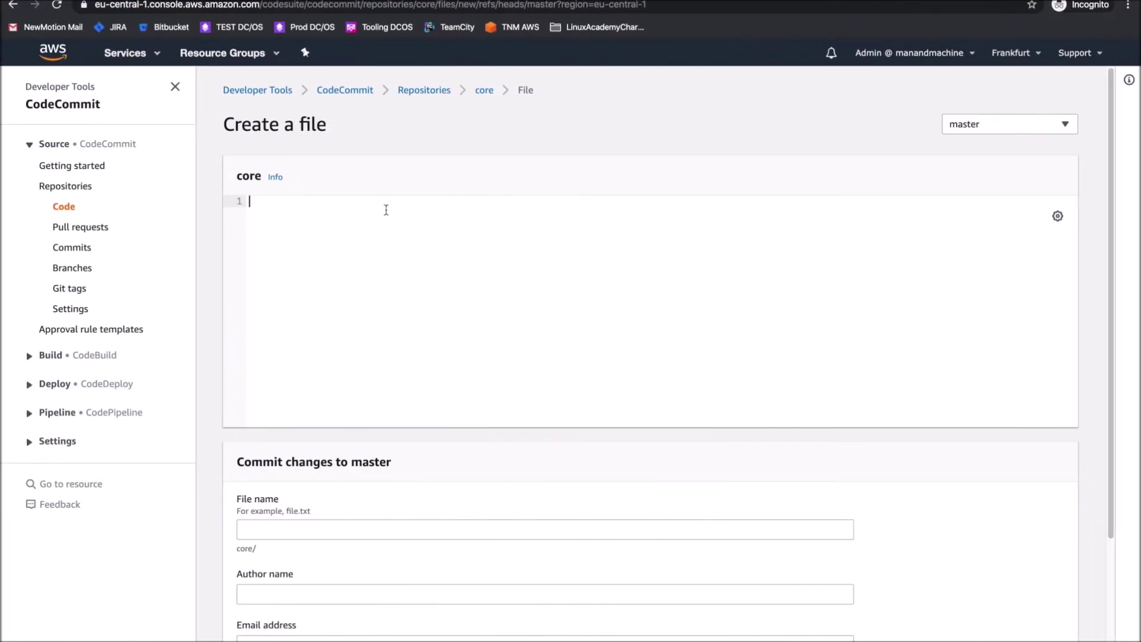
pyautogui.press('super+v')
pyautogui.scroll(-8, 373, 506)
# Name it tests/core_subnets.py, enter the author's name and e-mail, and commit to master
pyautogui.click(338, 376)
pyautogui.write('t')
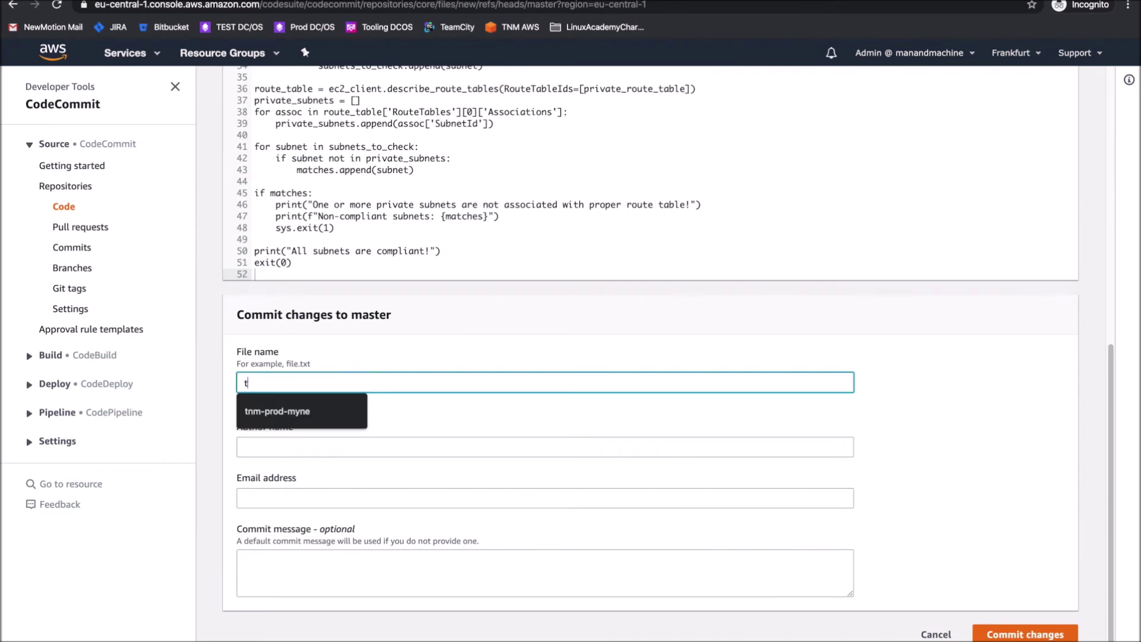
pyautogui.write('ests/core_subnets.py')
pyautogui.click(332, 443)
pyautogui.write('Karen')
pyautogui.click(545, 499)
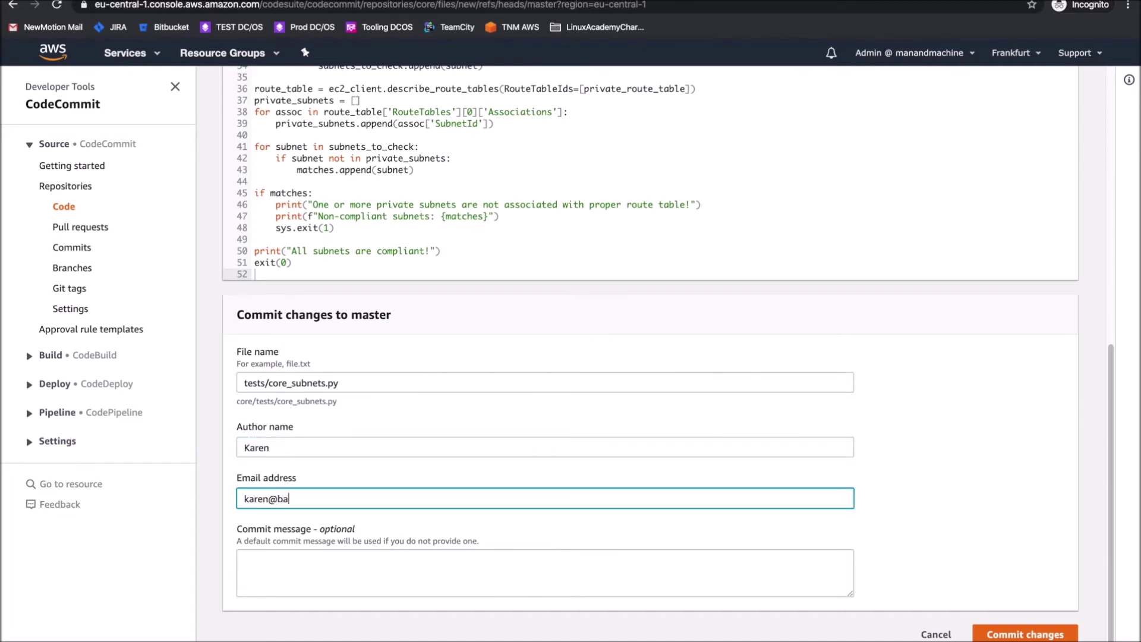
pyautogui.click(976, 636)
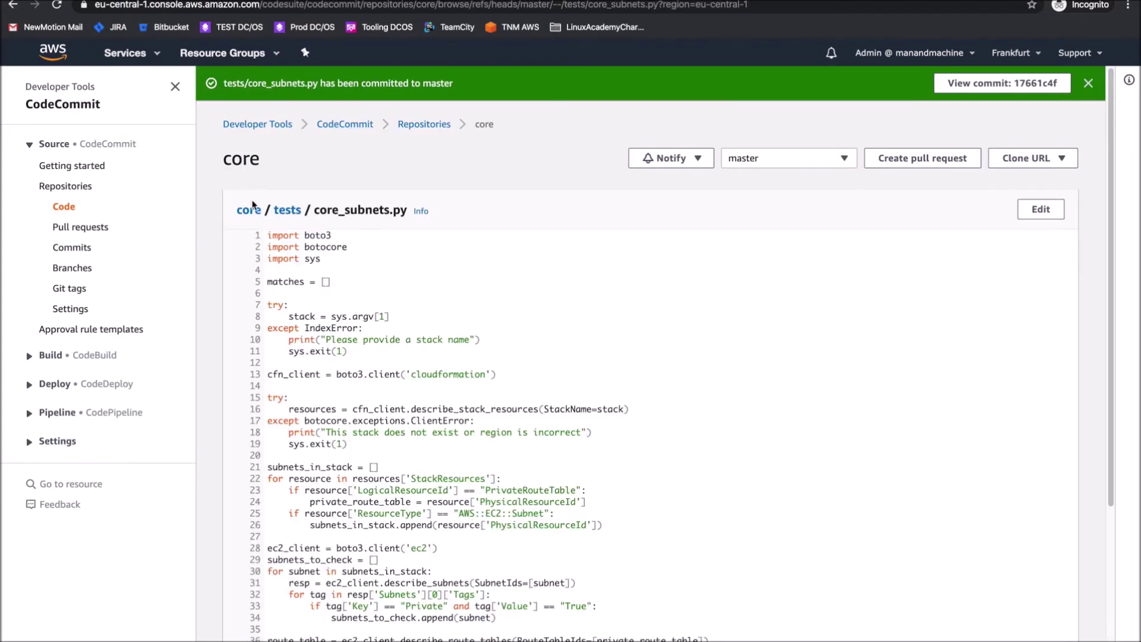
pyautogui.click(253, 208)
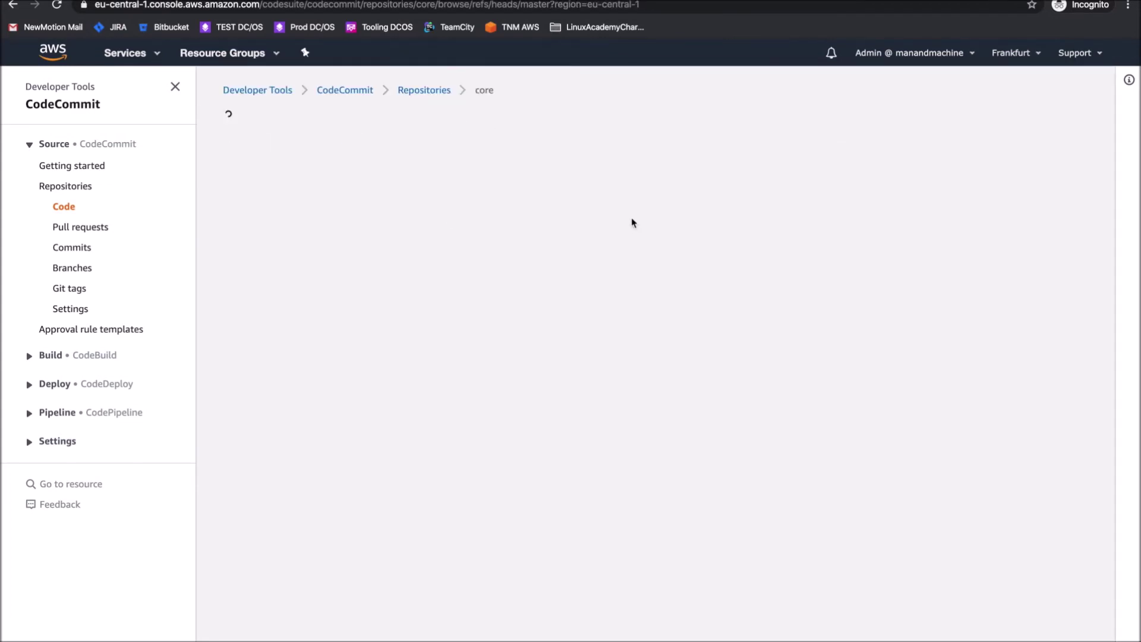
# Upload buildspec.yml to the core repository with the author's details and commit it to master
pyautogui.click(1021, 177)
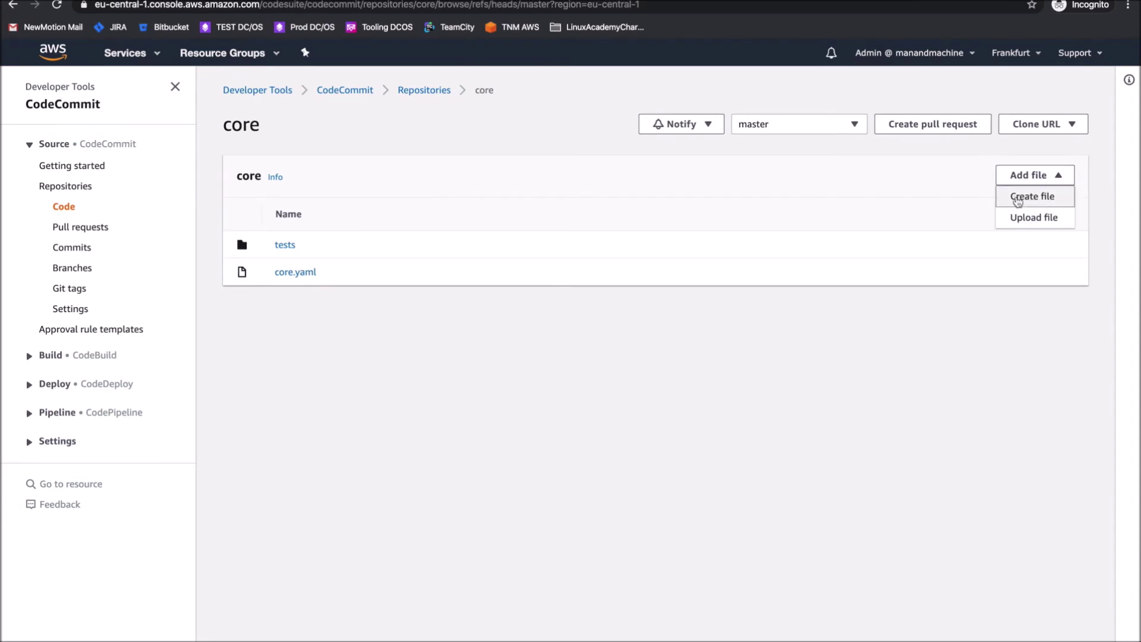
pyautogui.click(1037, 216)
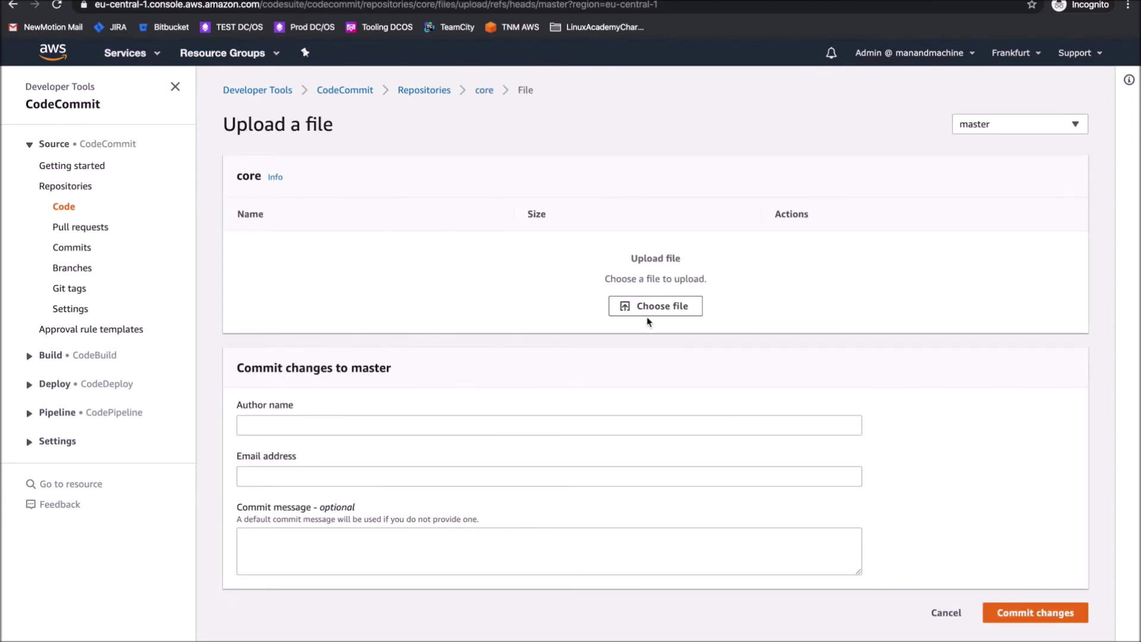
pyautogui.click(642, 306)
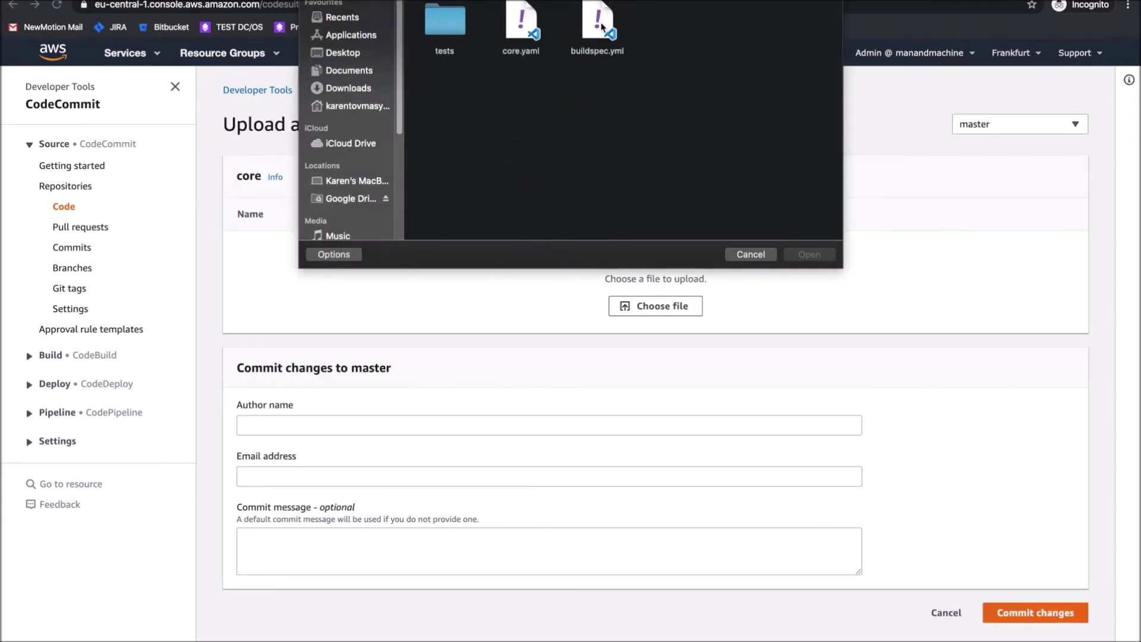
pyautogui.click(600, 27)
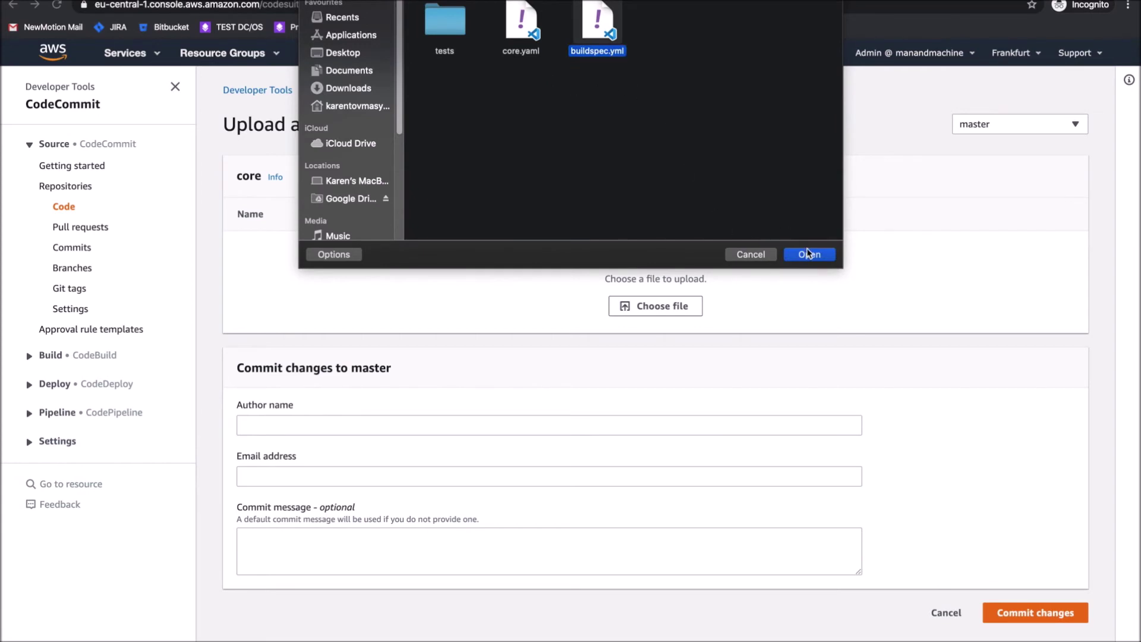
pyautogui.click(808, 252)
pyautogui.click(364, 373)
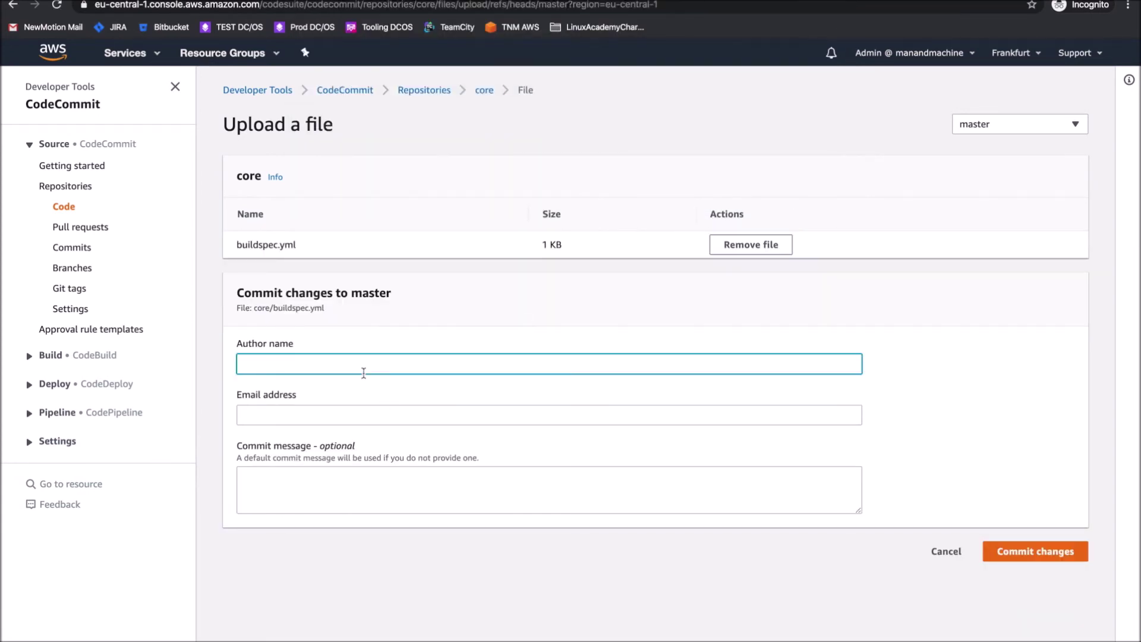
pyautogui.click(250, 415)
pyautogui.write('karen@example.com')
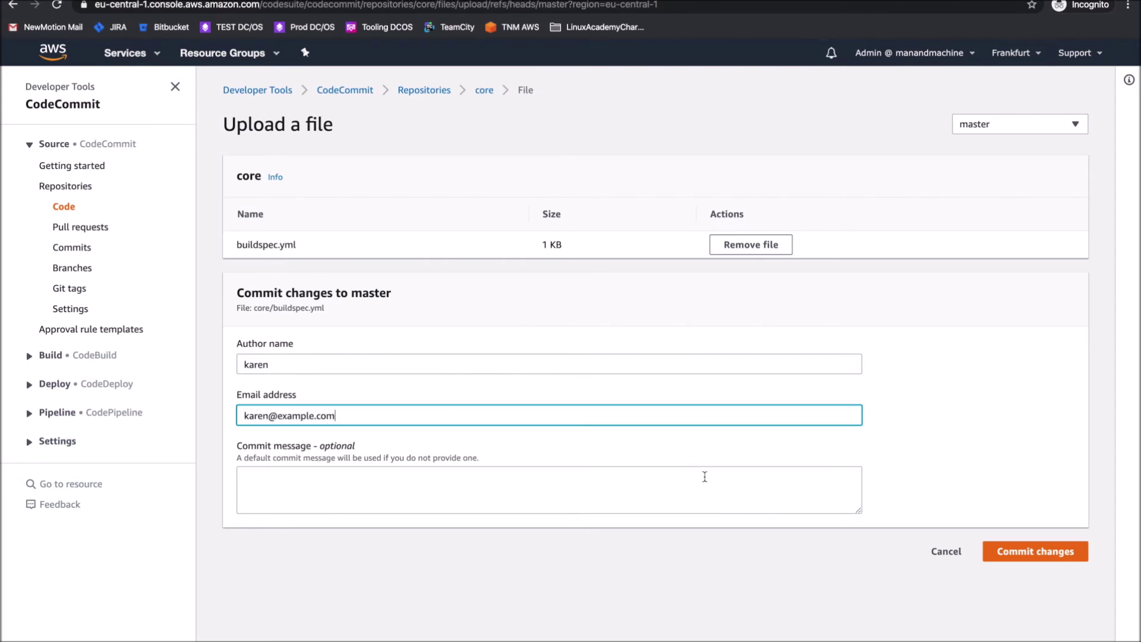
pyautogui.click(1036, 551)
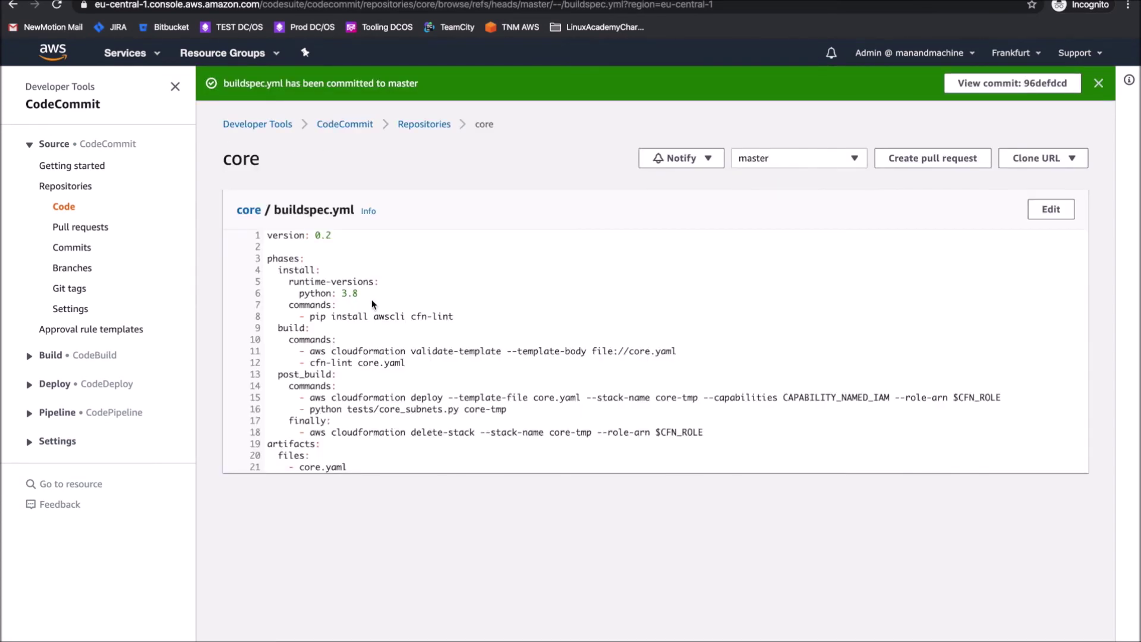
# Review the buildspec.yml contents, focusing on the post_build phase commands
pyautogui.moveTo(267, 236); pyautogui.dragTo(453, 462)
pyautogui.click(454, 461)
pyautogui.moveTo(280, 373); pyautogui.dragTo(732, 431)
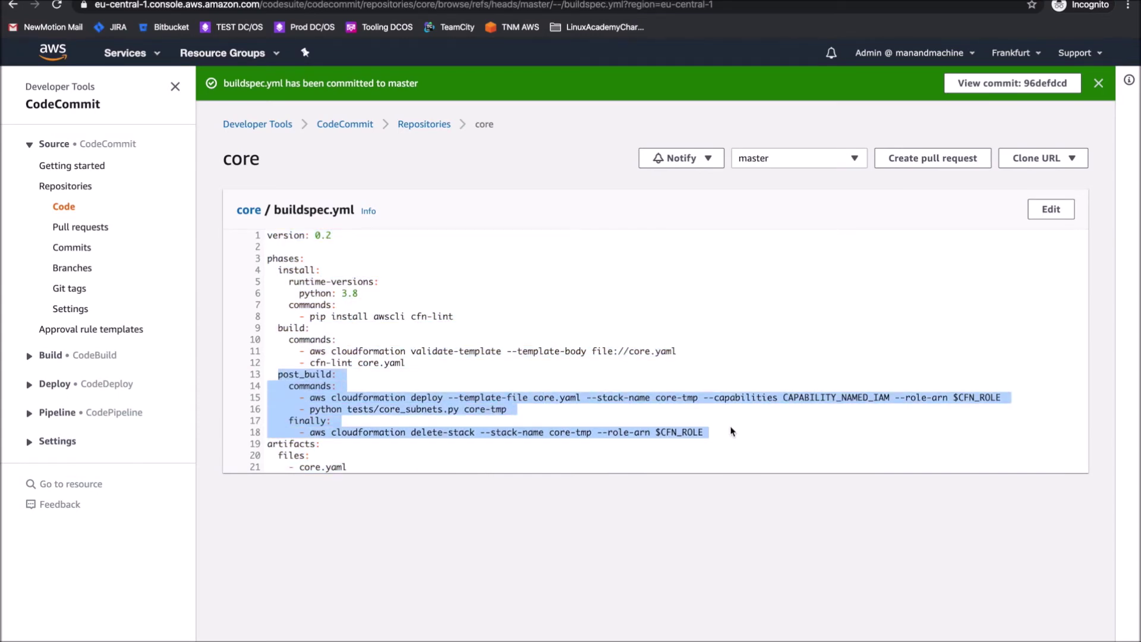
pyautogui.click(468, 379)
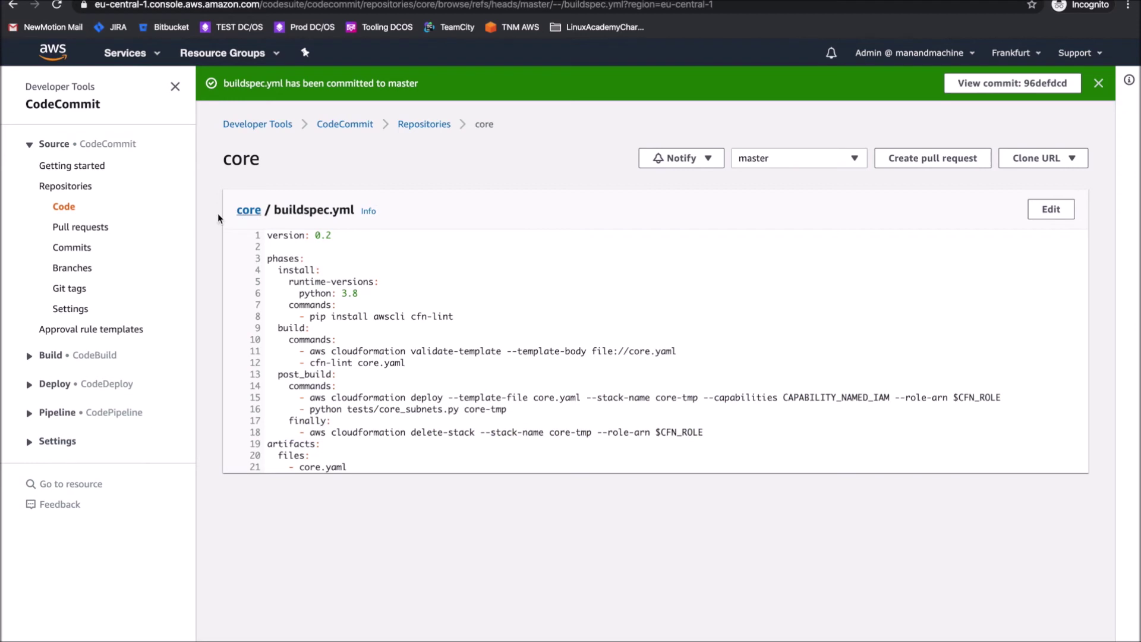
# Open the Core pipeline from the CodePipeline Pipelines list
pyautogui.click(29, 355)
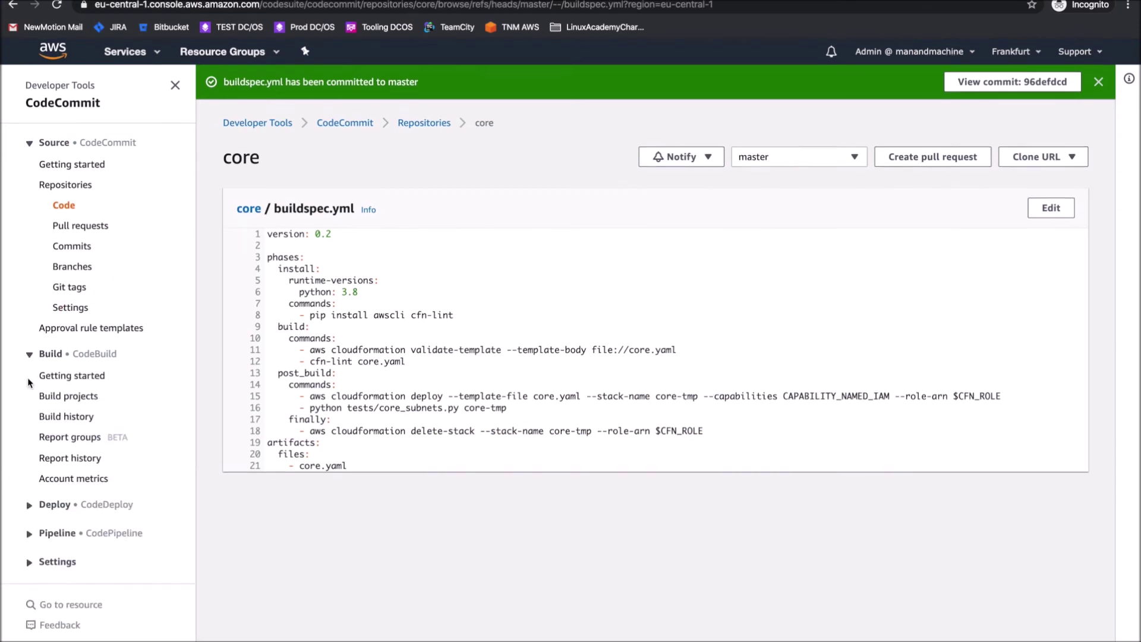
pyautogui.click(29, 534)
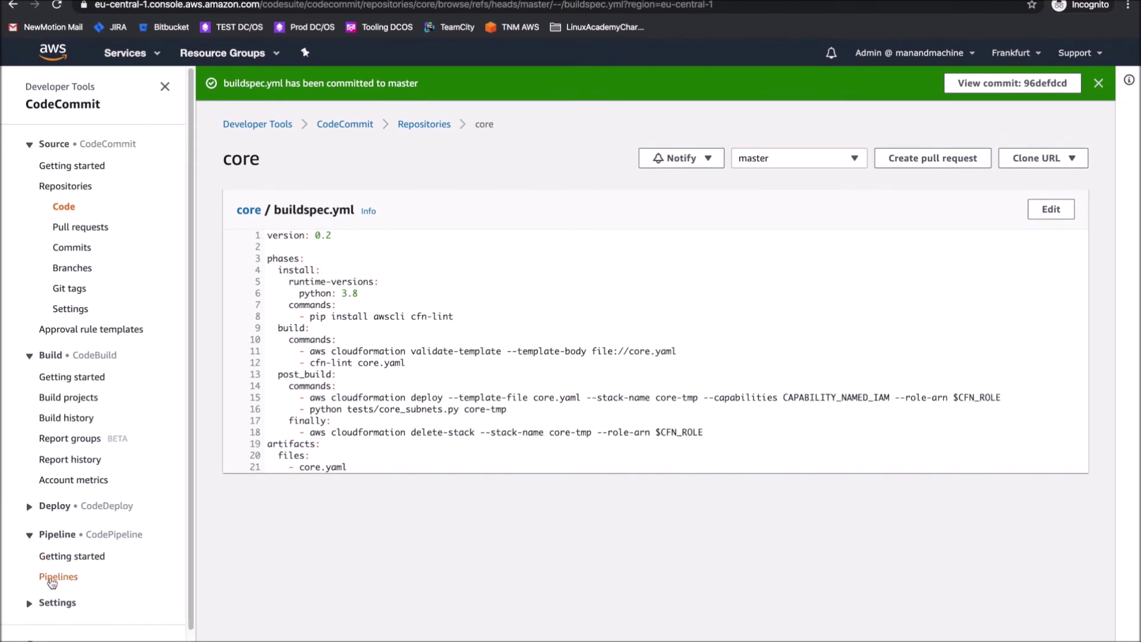
pyautogui.click(57, 577)
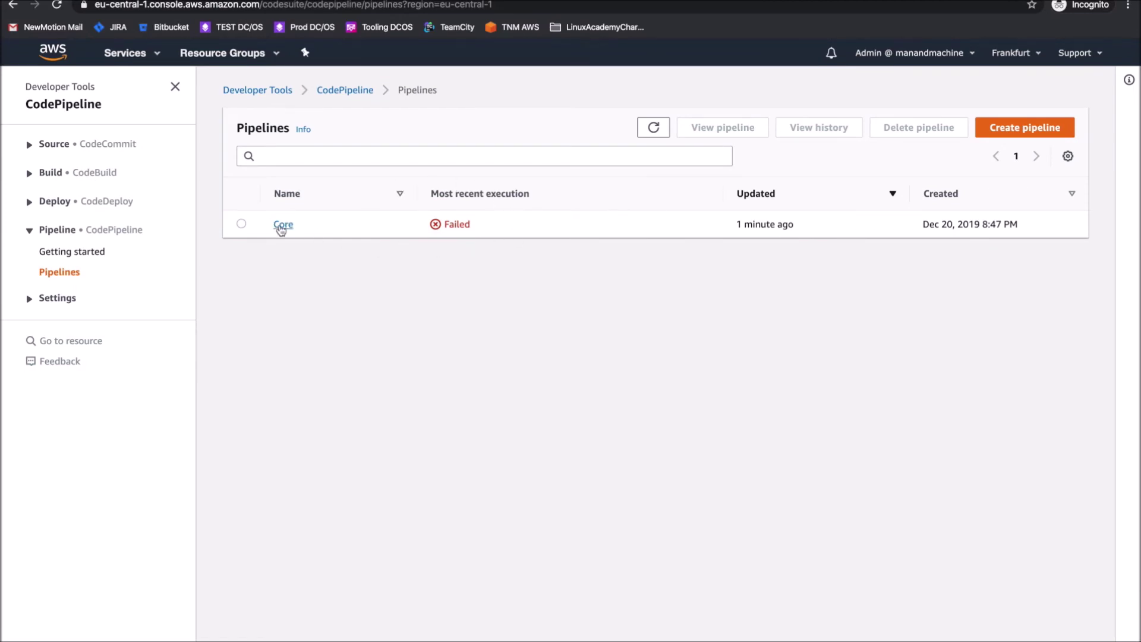
pyautogui.click(282, 226)
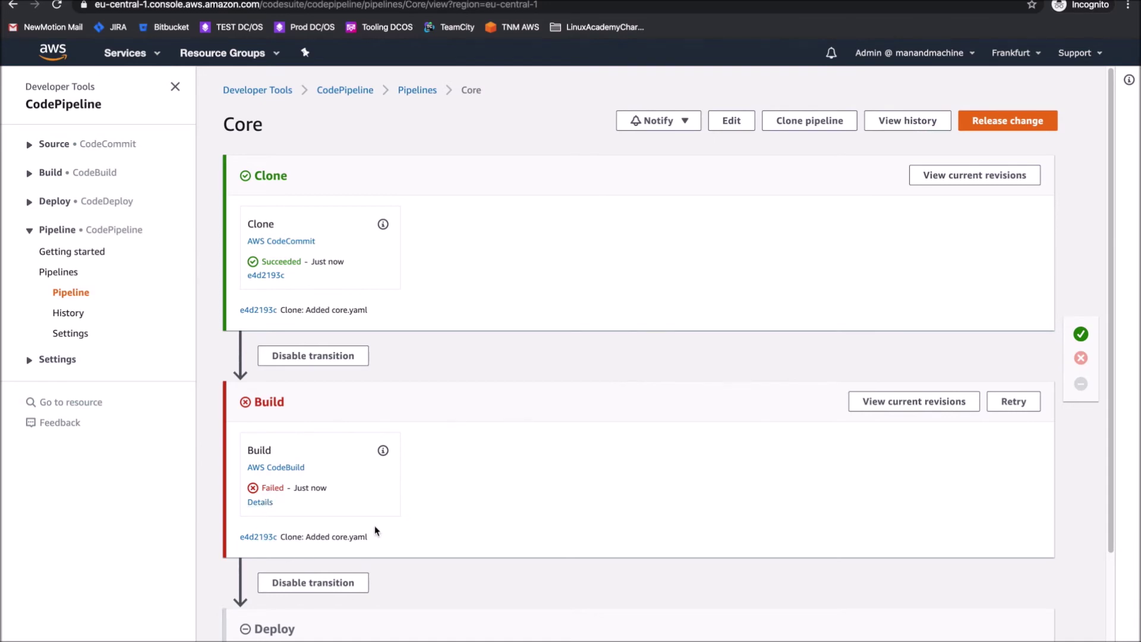
# Open the failed Build action's logs and locate the YAML file error message
pyautogui.click(265, 504)
pyautogui.click(471, 376)
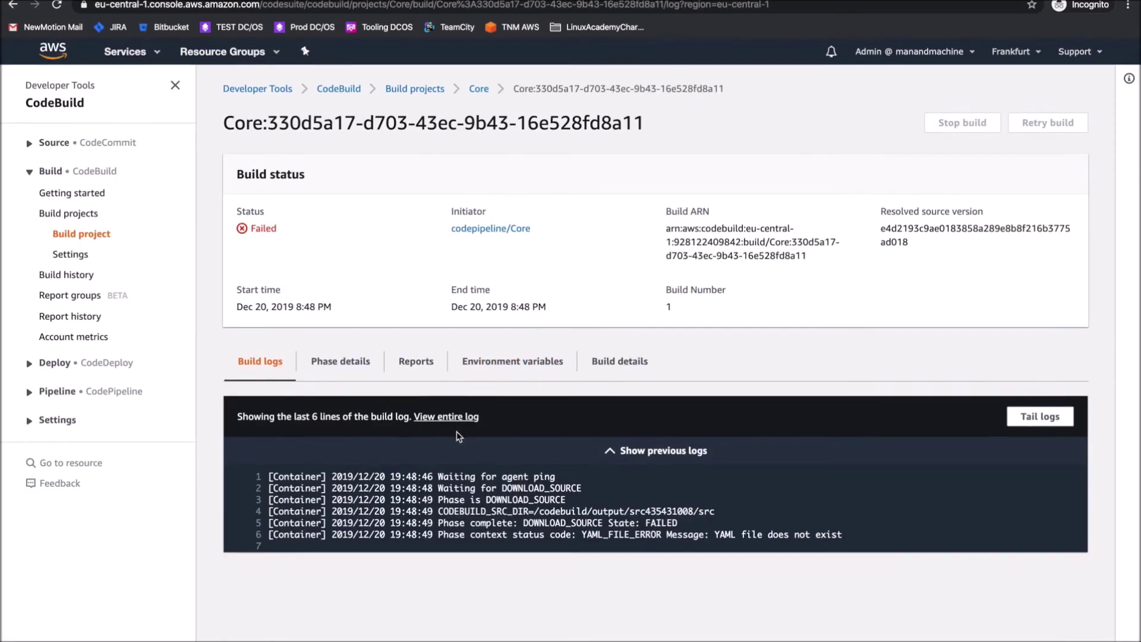
pyautogui.moveTo(439, 537); pyautogui.dragTo(874, 539)
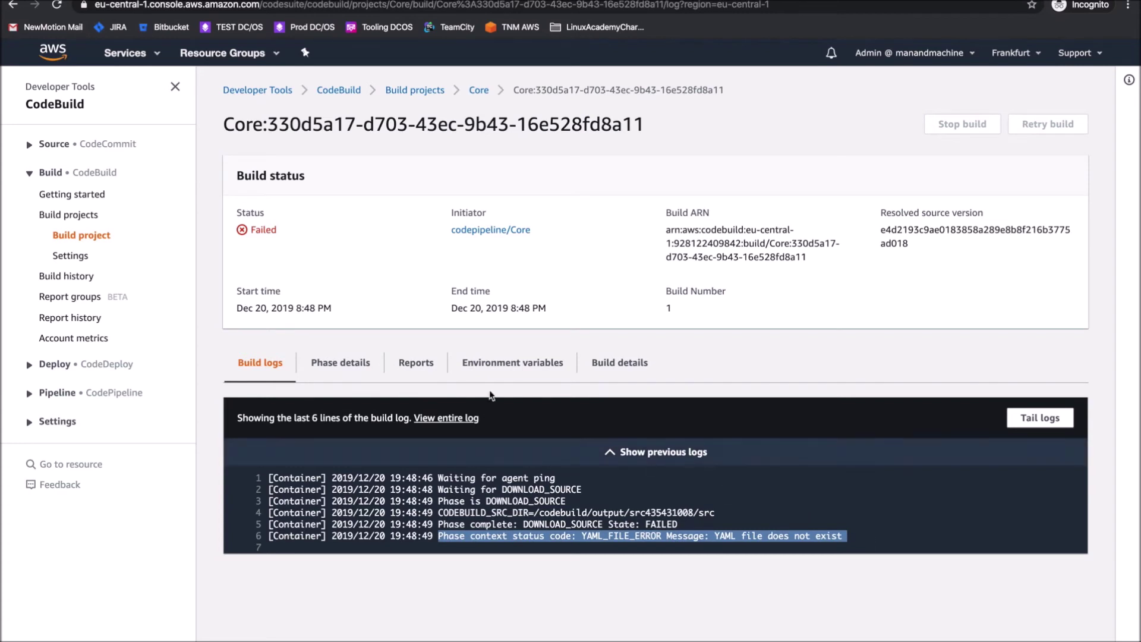
# Check the files in the core CodeCommit repository
pyautogui.click(30, 145)
pyautogui.click(56, 187)
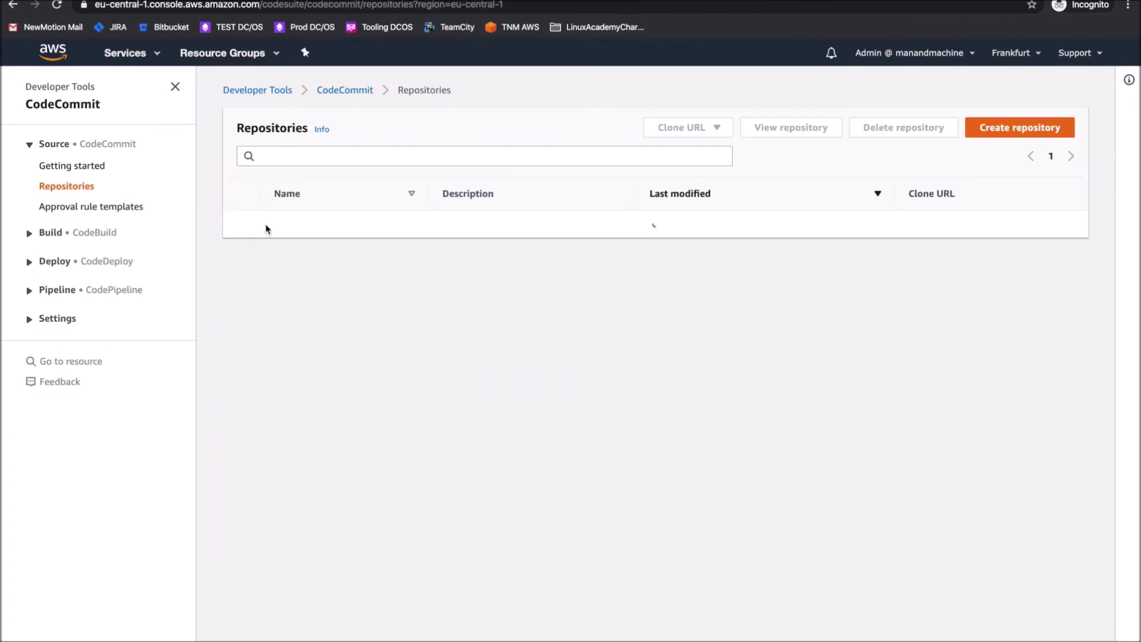
pyautogui.click(281, 225)
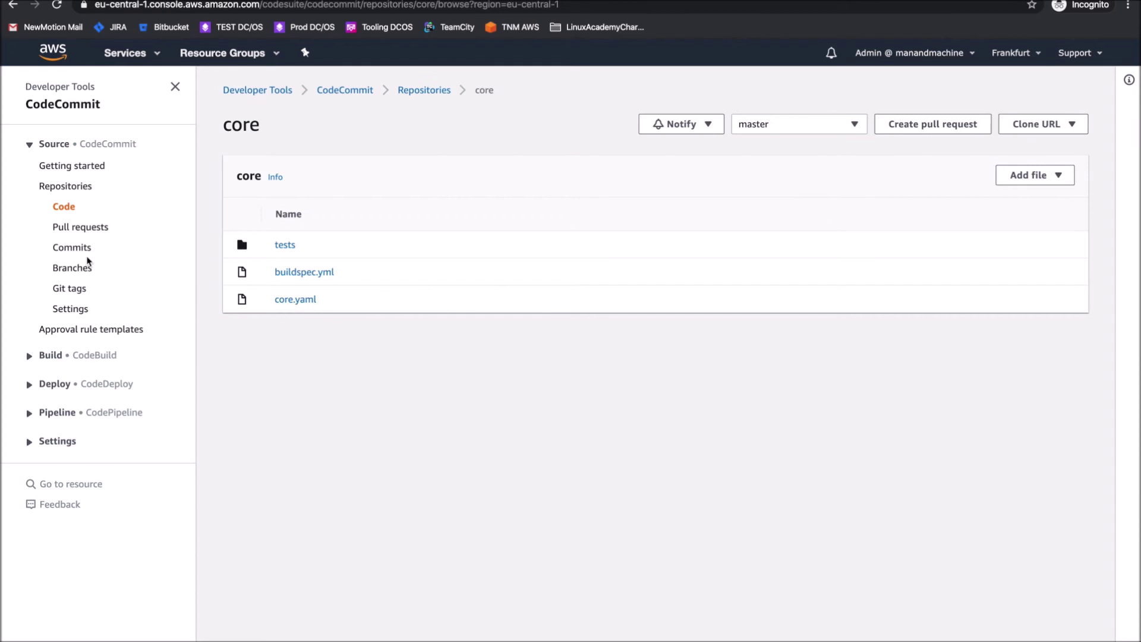
# Return to CodePipeline and reopen the Core pipeline
pyautogui.click(29, 387)
pyautogui.click(30, 387)
pyautogui.click(30, 412)
pyautogui.click(58, 457)
pyautogui.click(277, 229)
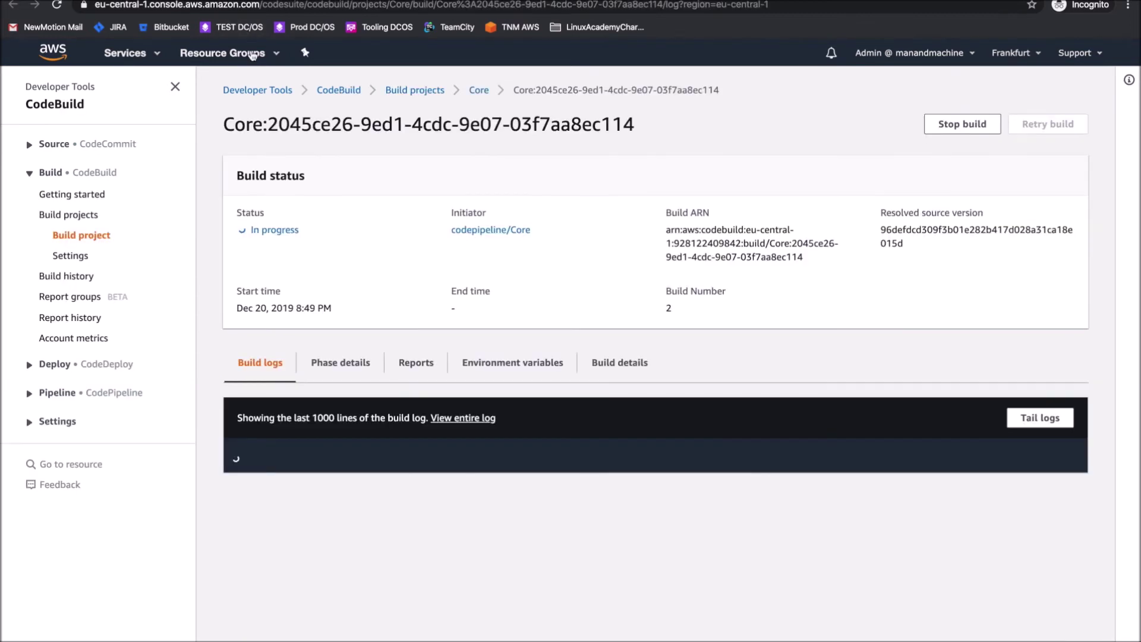
# Tail build 2's log until completion, confirming core-tmp deployed and 'All subnets are compliant!'
pyautogui.scroll(-4, 456, 515)
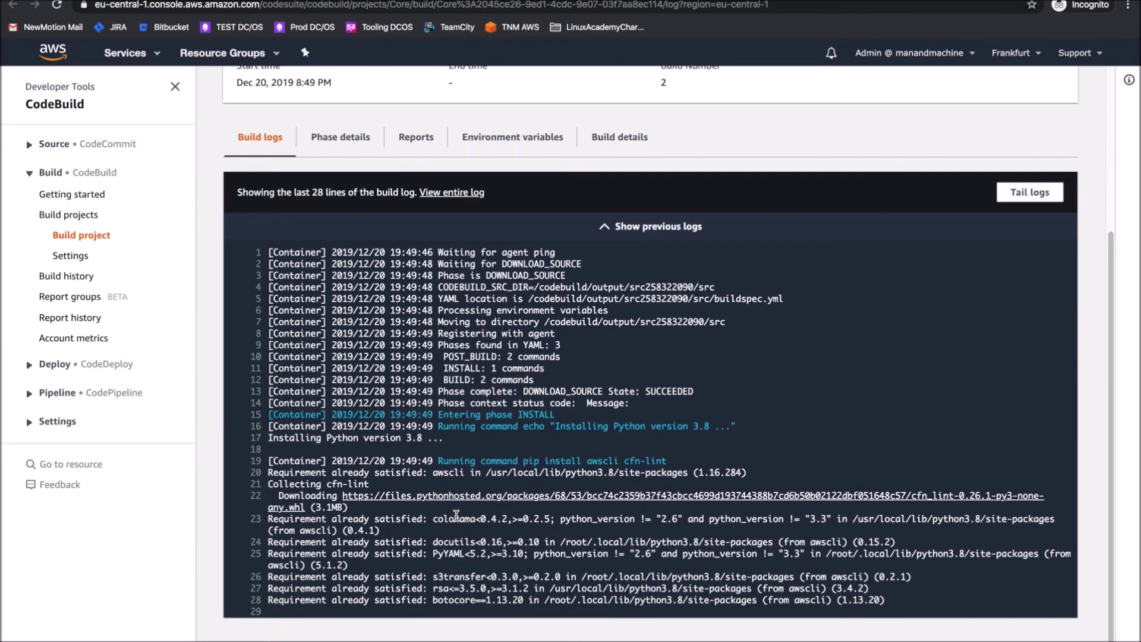
pyautogui.scroll(-2, 858, 352)
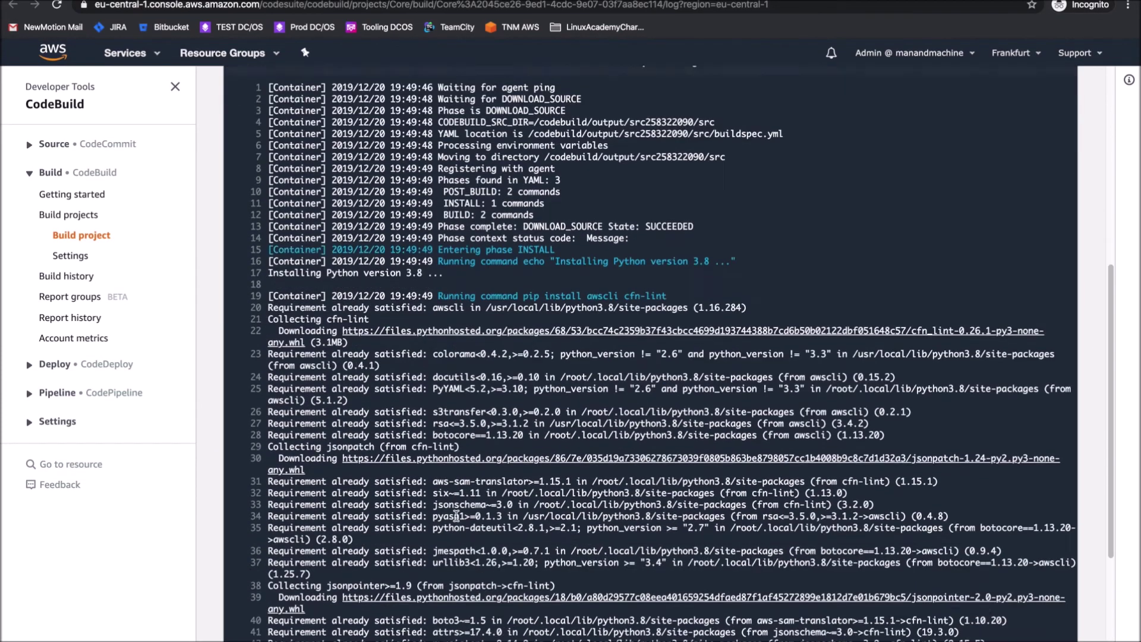
pyautogui.scroll(1, 857, 352)
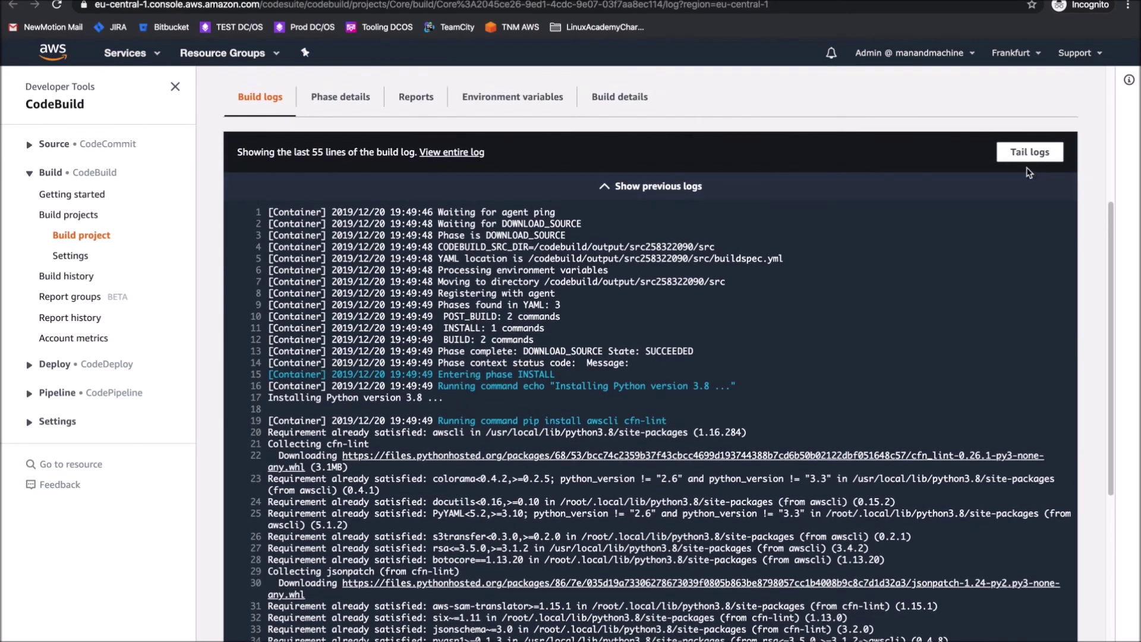
pyautogui.click(1028, 154)
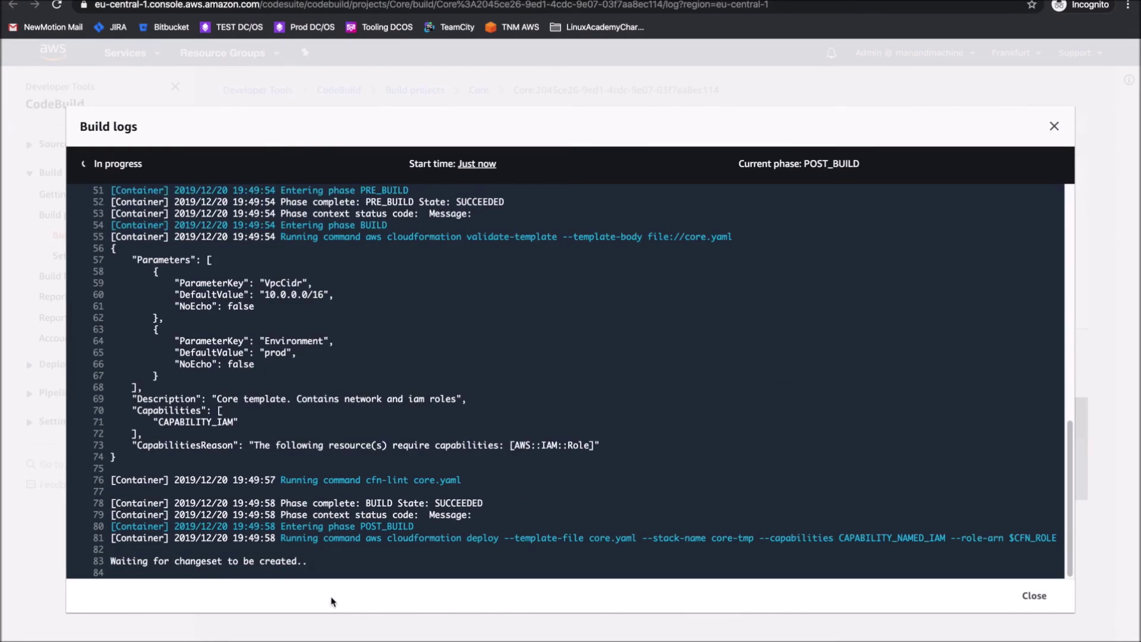
pyautogui.moveTo(365, 540); pyautogui.dragTo(913, 539)
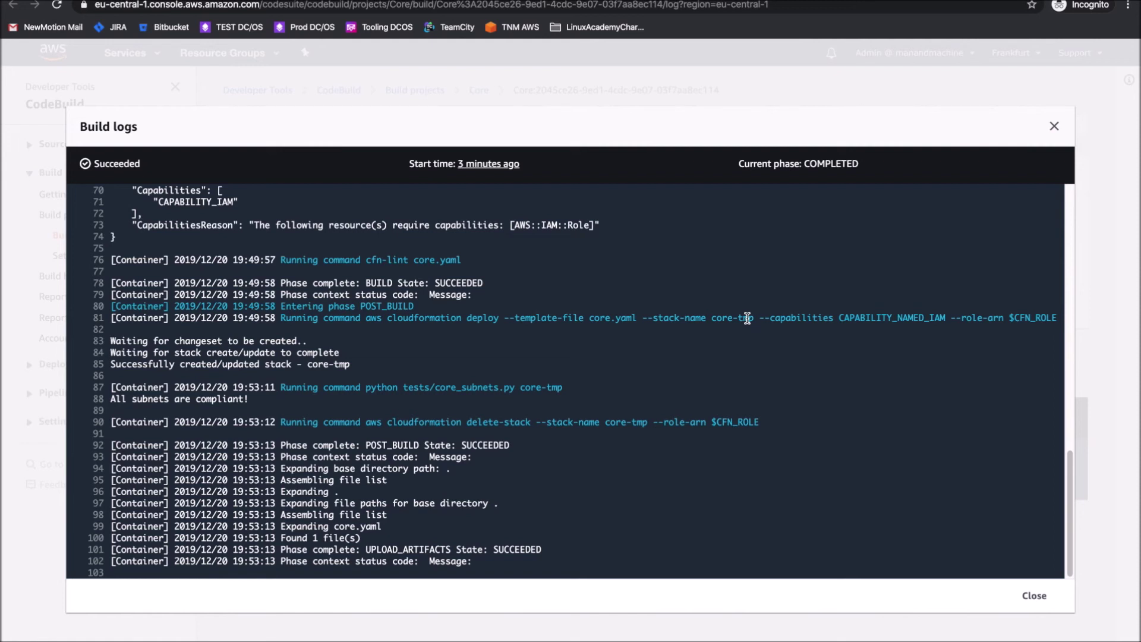
pyautogui.moveTo(111, 399); pyautogui.dragTo(248, 400)
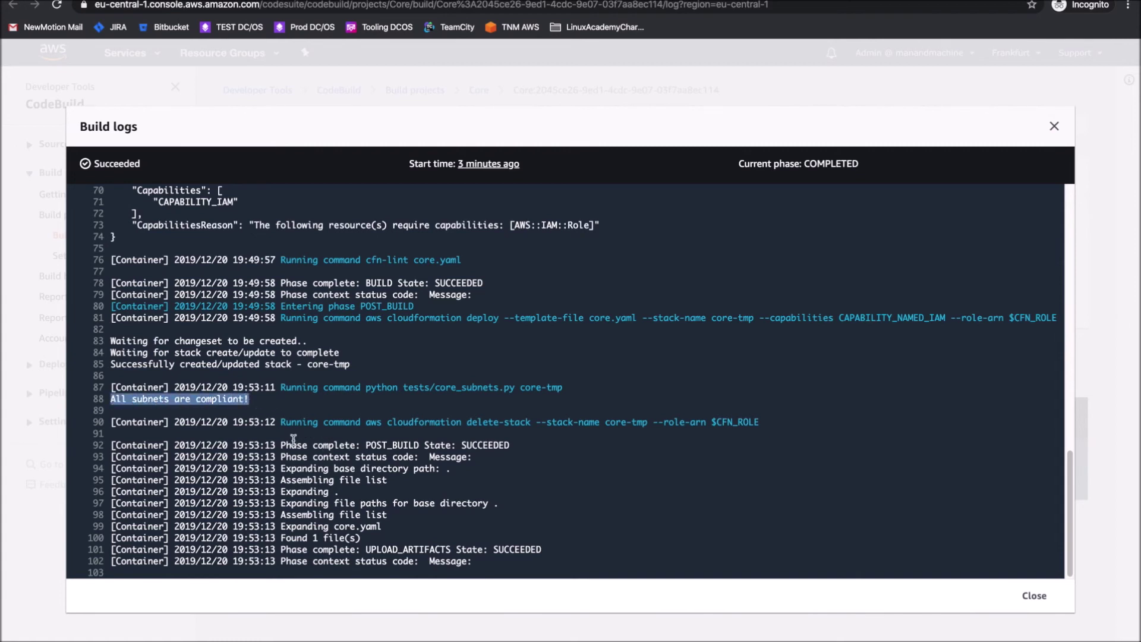
pyautogui.moveTo(285, 445); pyautogui.dragTo(509, 566)
pyautogui.click(366, 497)
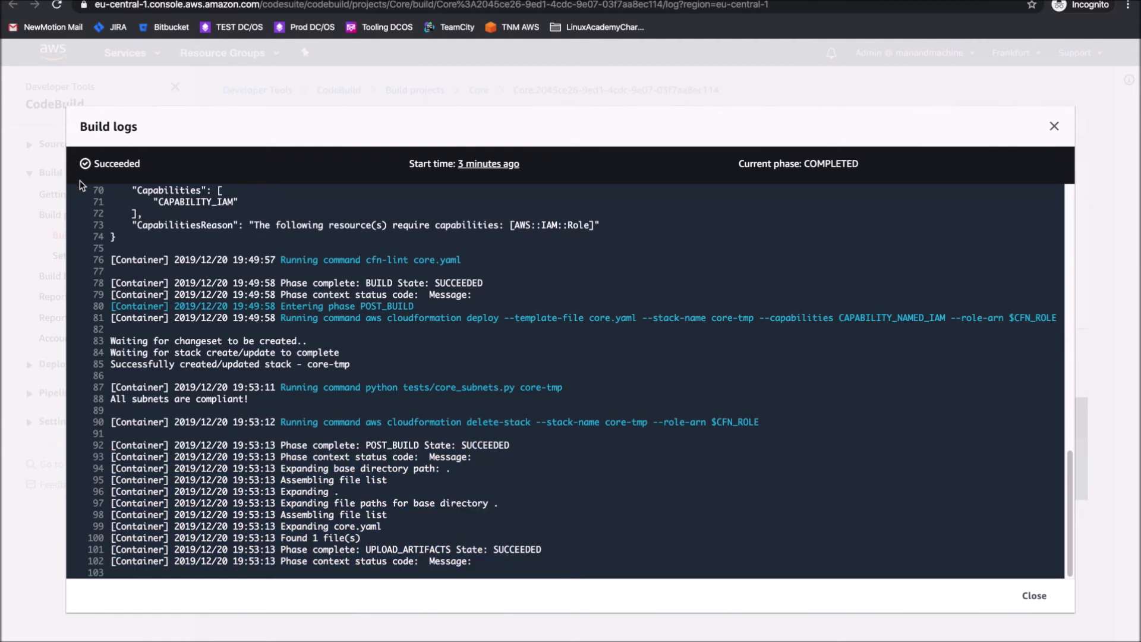
pyautogui.click(1035, 595)
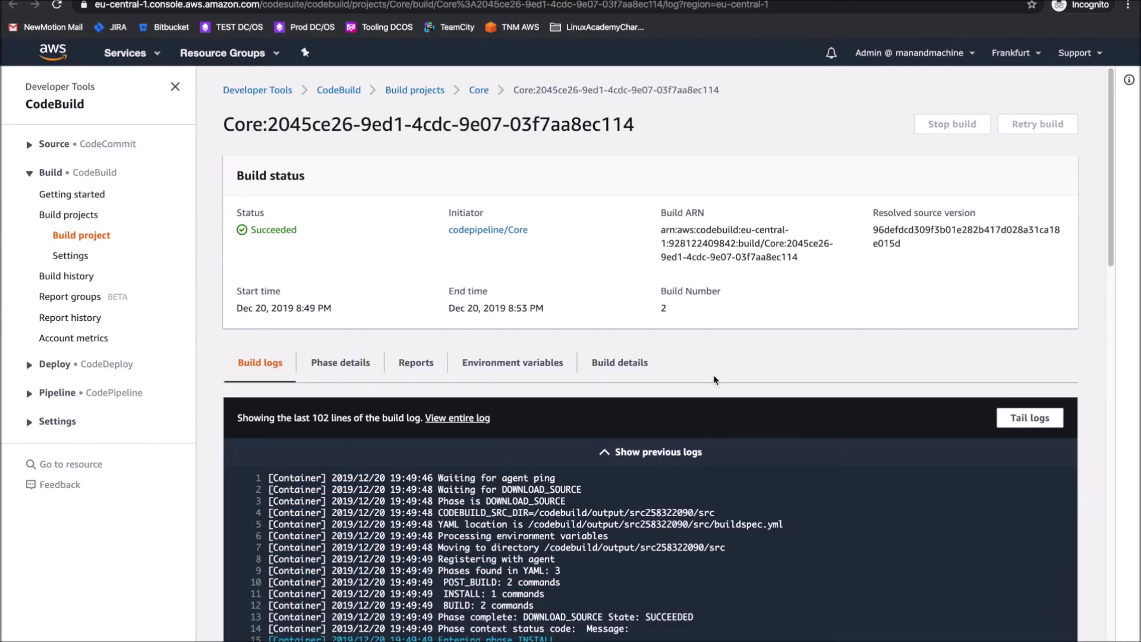
# From the Core pipeline, open the Deploy stage's Core stack and view its events
pyautogui.click(305, 52)
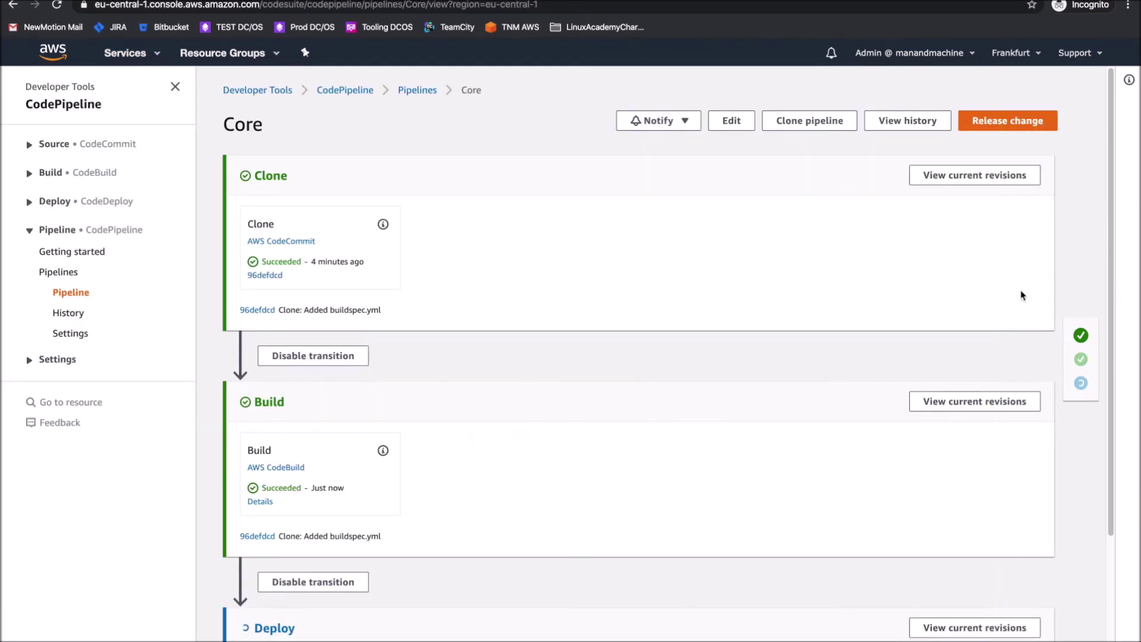
pyautogui.scroll(-3, 765, 402)
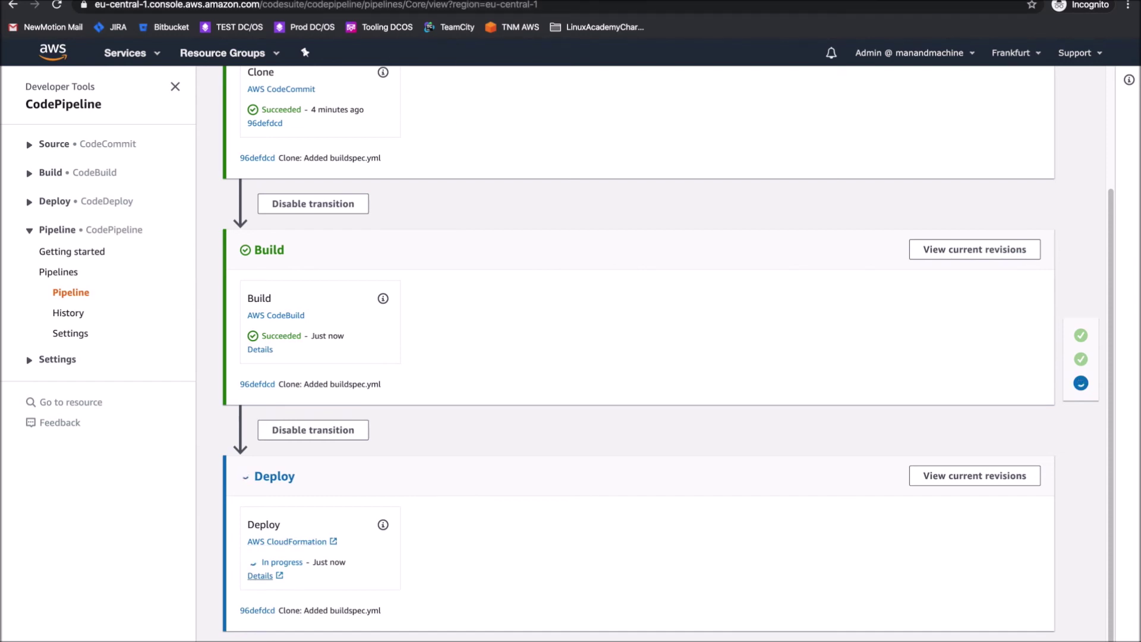
pyautogui.click(260, 576)
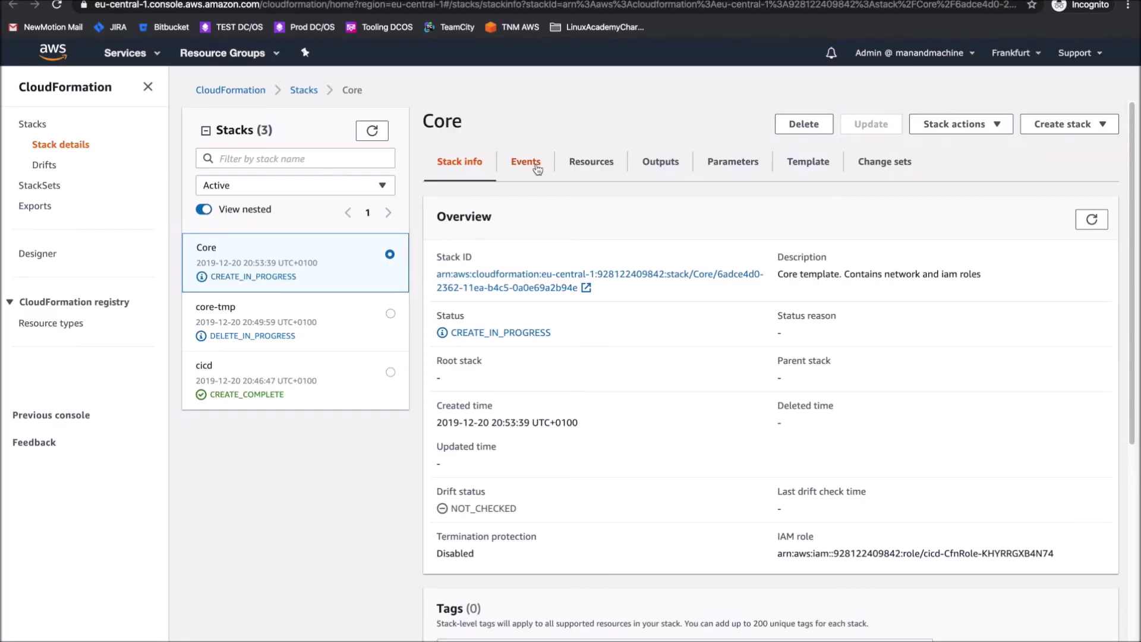
pyautogui.click(528, 164)
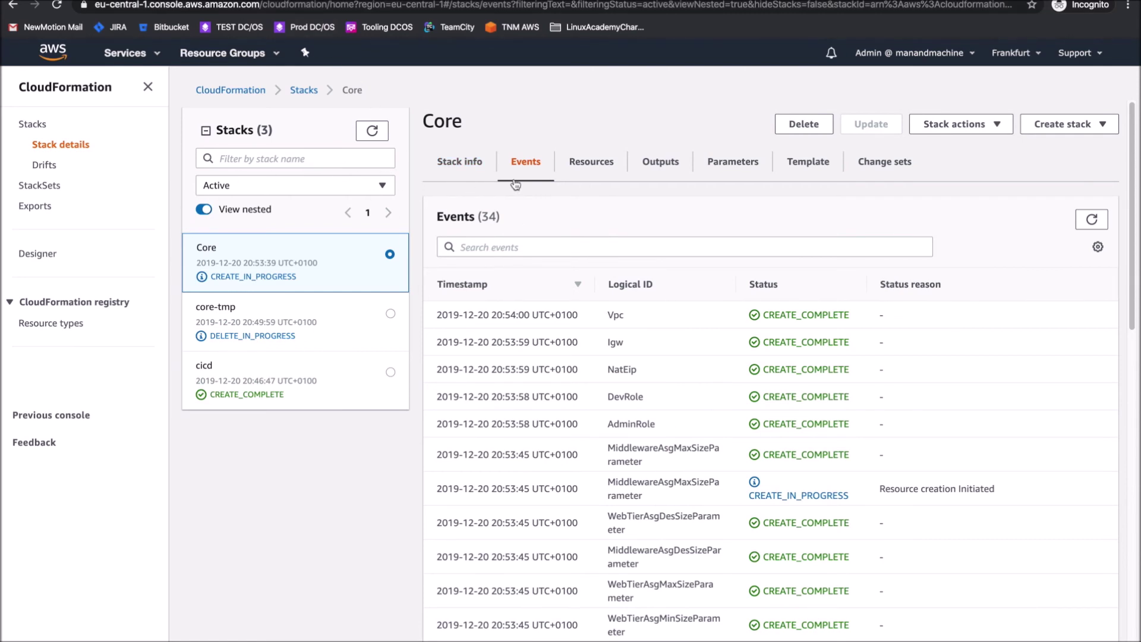
# Sort the Core stack's resources by status, recheck events, and return to the Core pipeline
pyautogui.click(589, 167)
pyautogui.click(922, 298)
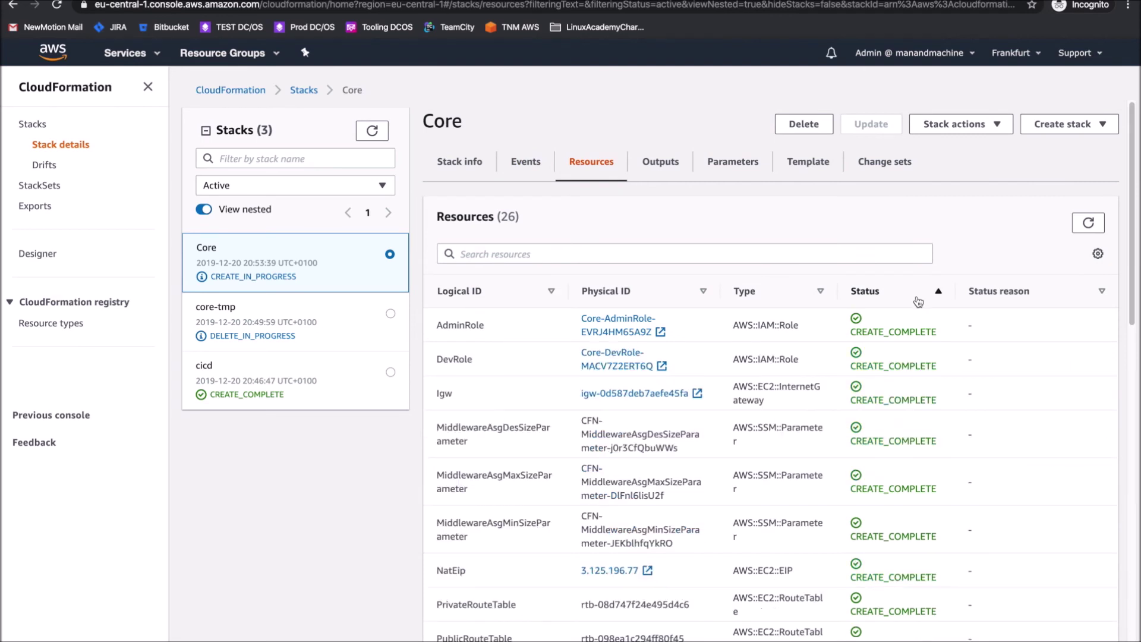
pyautogui.click(919, 301)
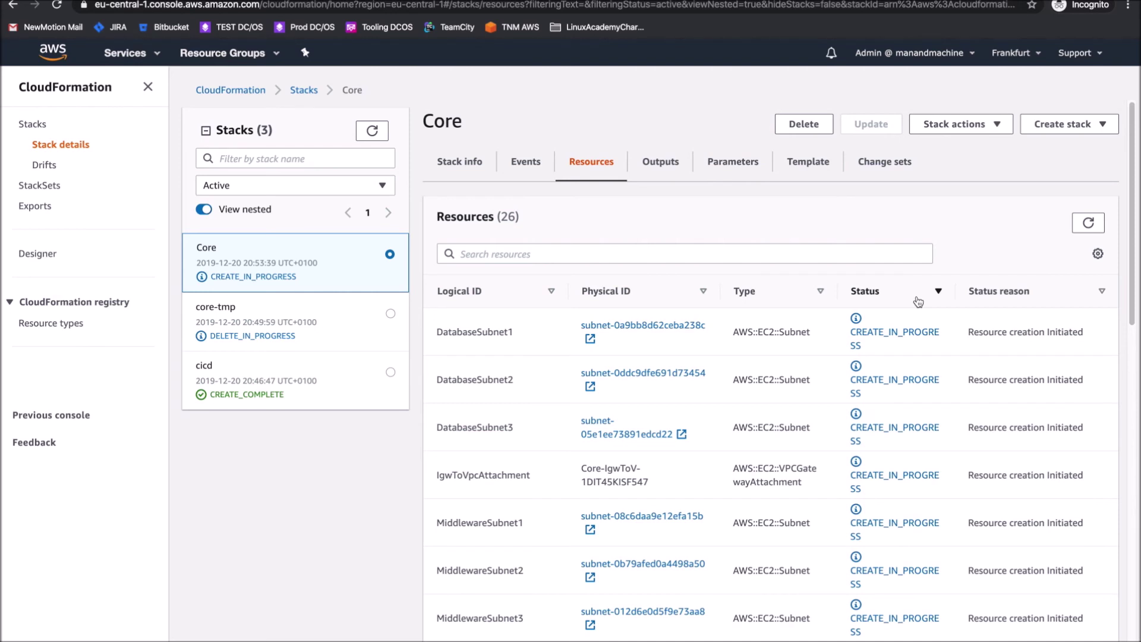
pyautogui.hotkey('alt', 'Left')
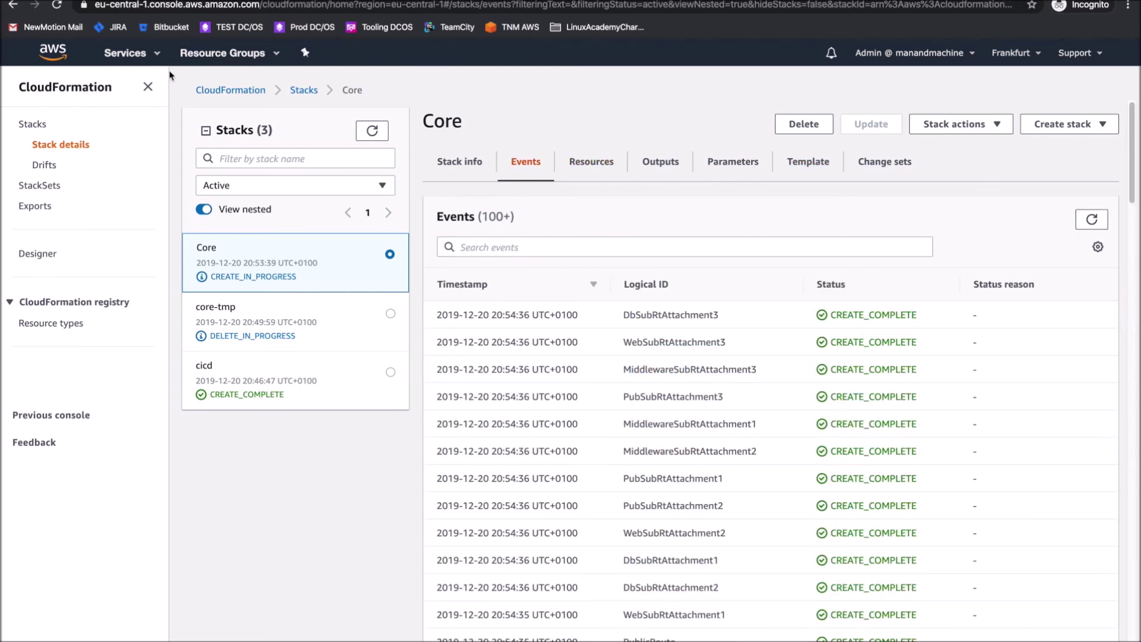
pyautogui.hotkey('ctrl', 'Tab')
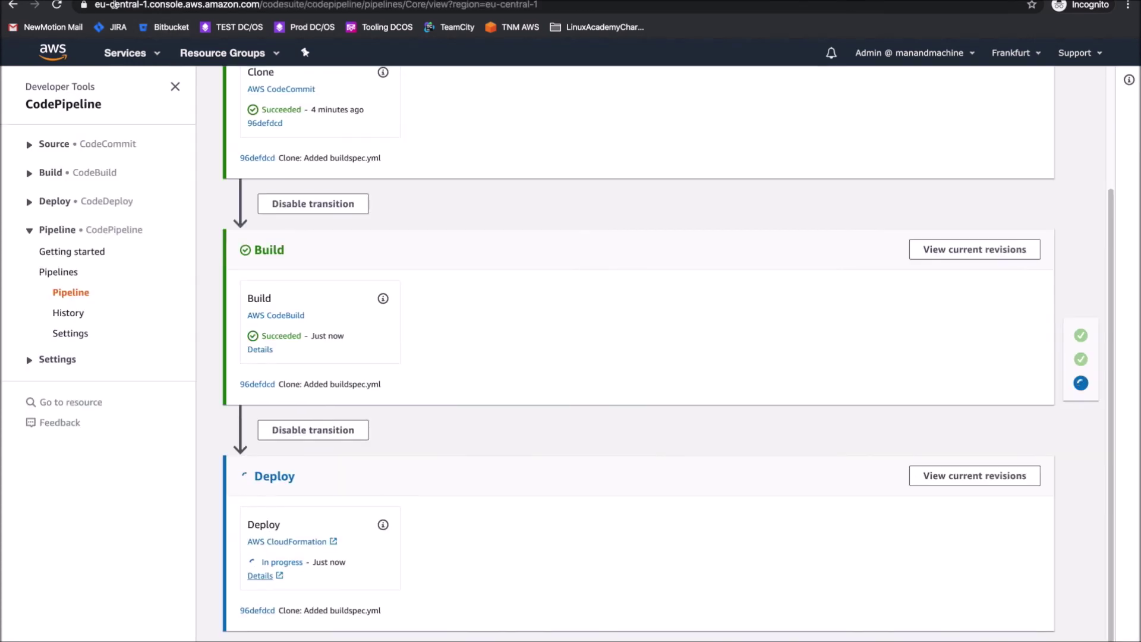
# Review the Deploy action's configuration and the revisions the Deploy stage is running
pyautogui.click(383, 525)
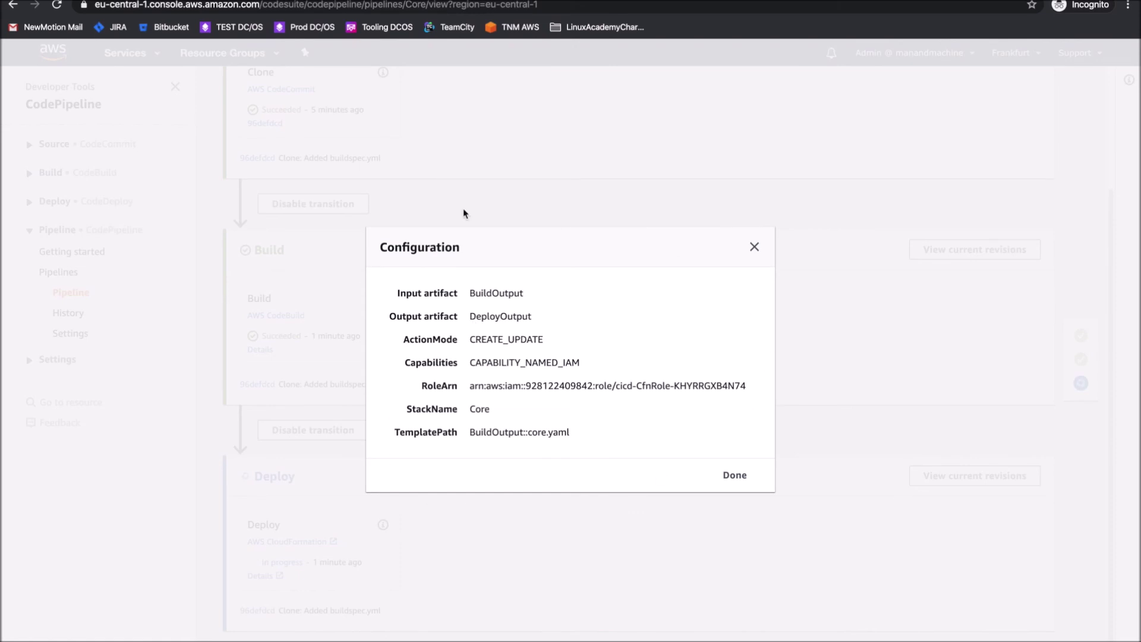
pyautogui.click(735, 475)
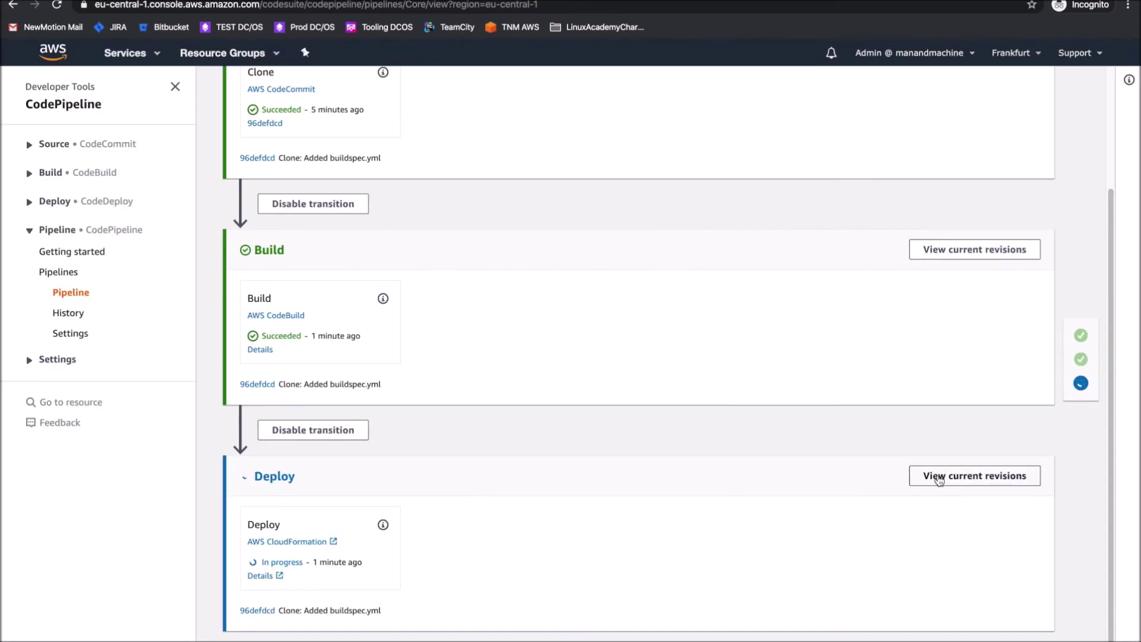
pyautogui.click(938, 477)
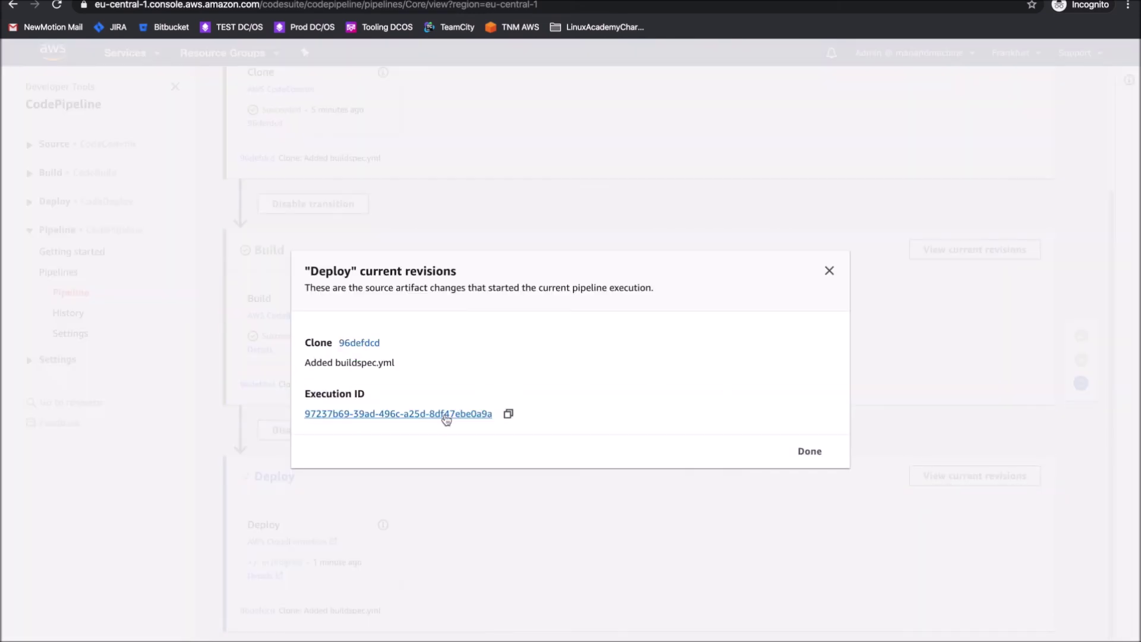
# Open the current execution's details and compare its stage diagram with the actions timeline
pyautogui.click(448, 415)
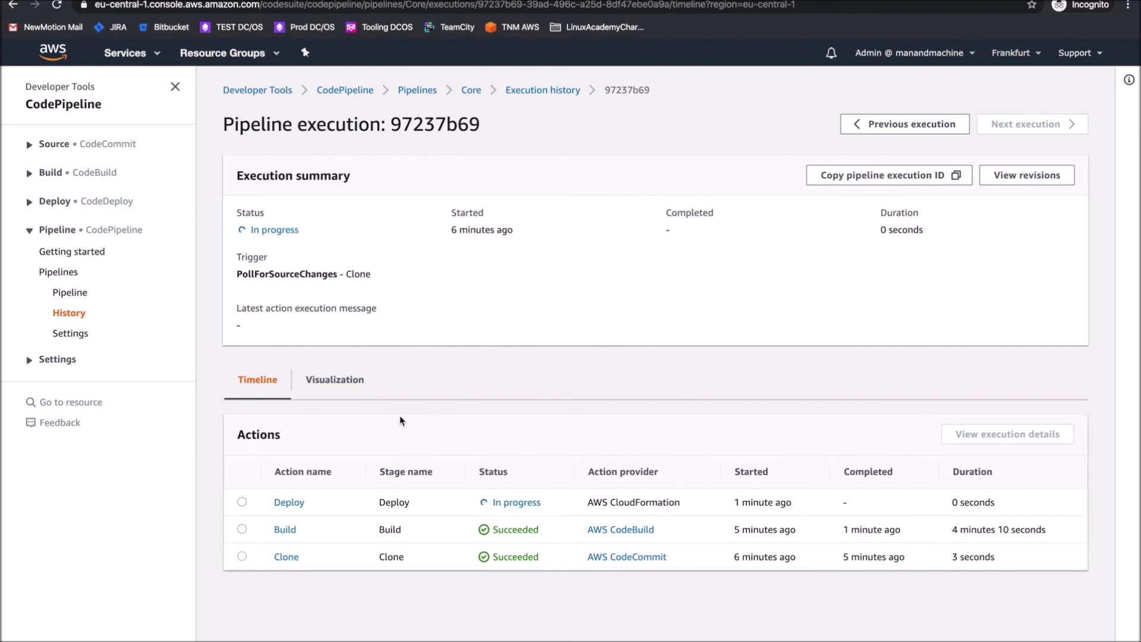
pyautogui.click(343, 381)
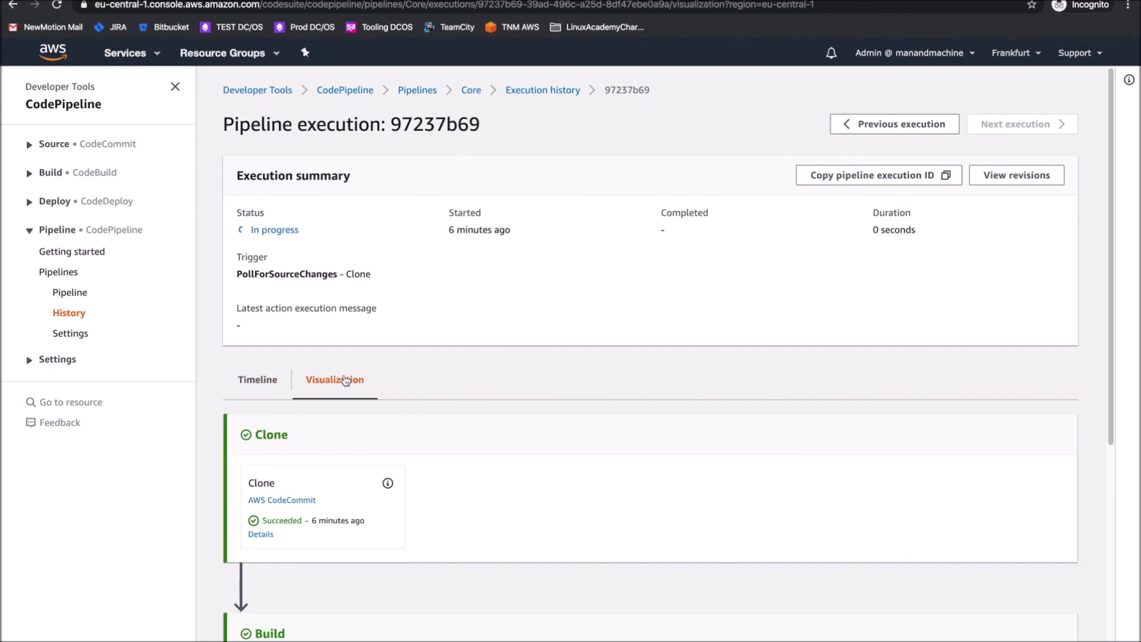
pyautogui.scroll(-5, 355, 437)
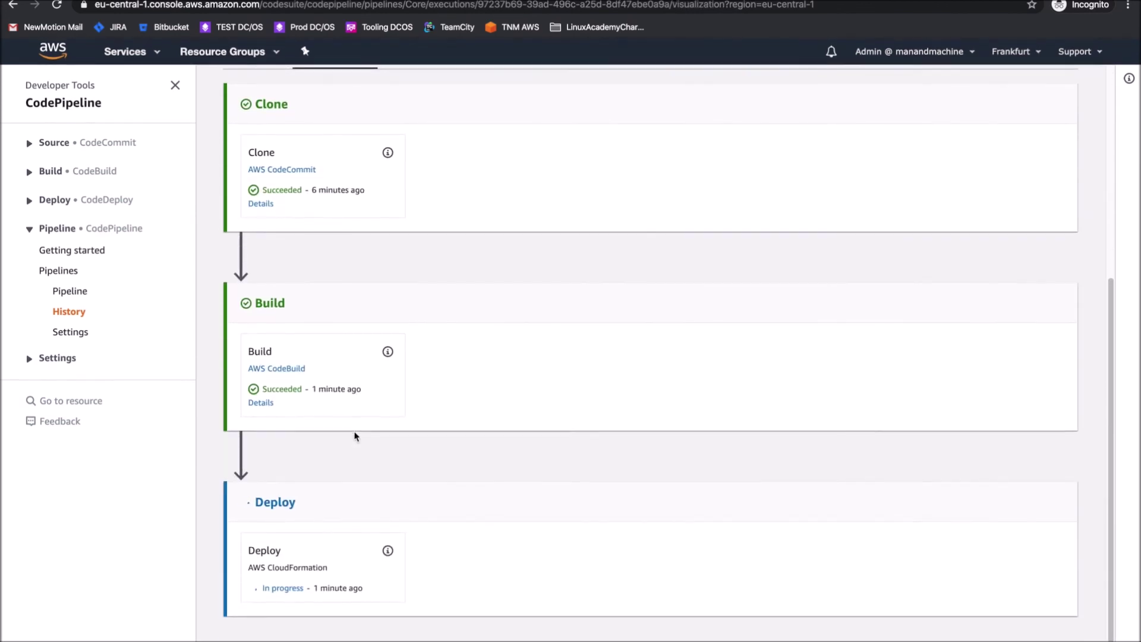
pyautogui.scroll(4, 355, 437)
pyautogui.click(245, 297)
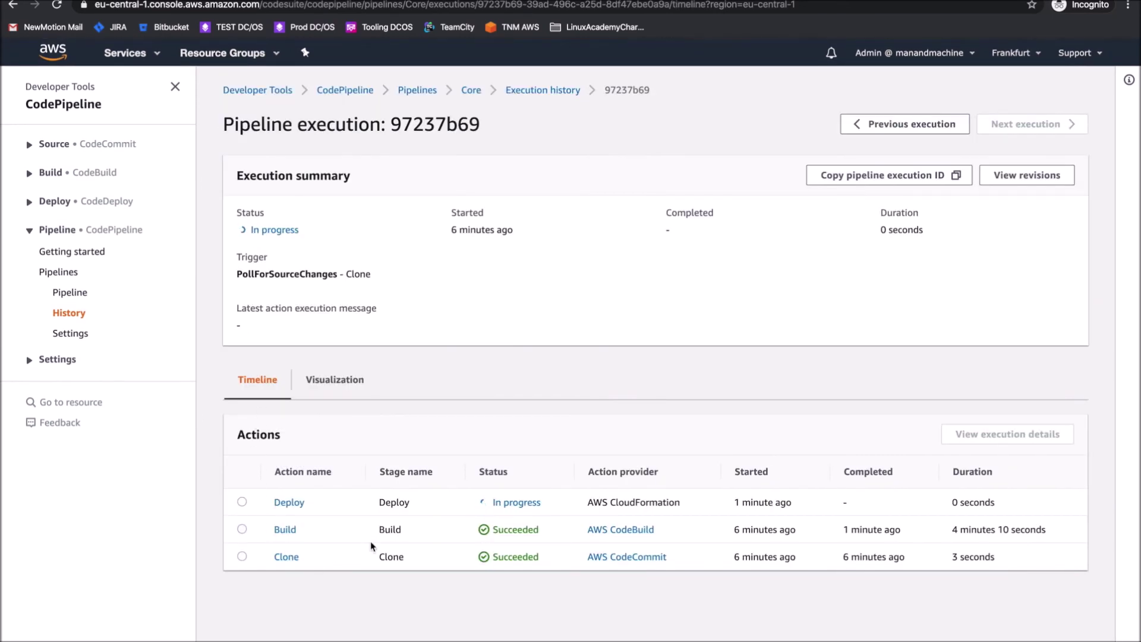
# Inspect the Deploy action's execution details and its BuildOutput artifact object RZOmhut in S3
pyautogui.click(242, 502)
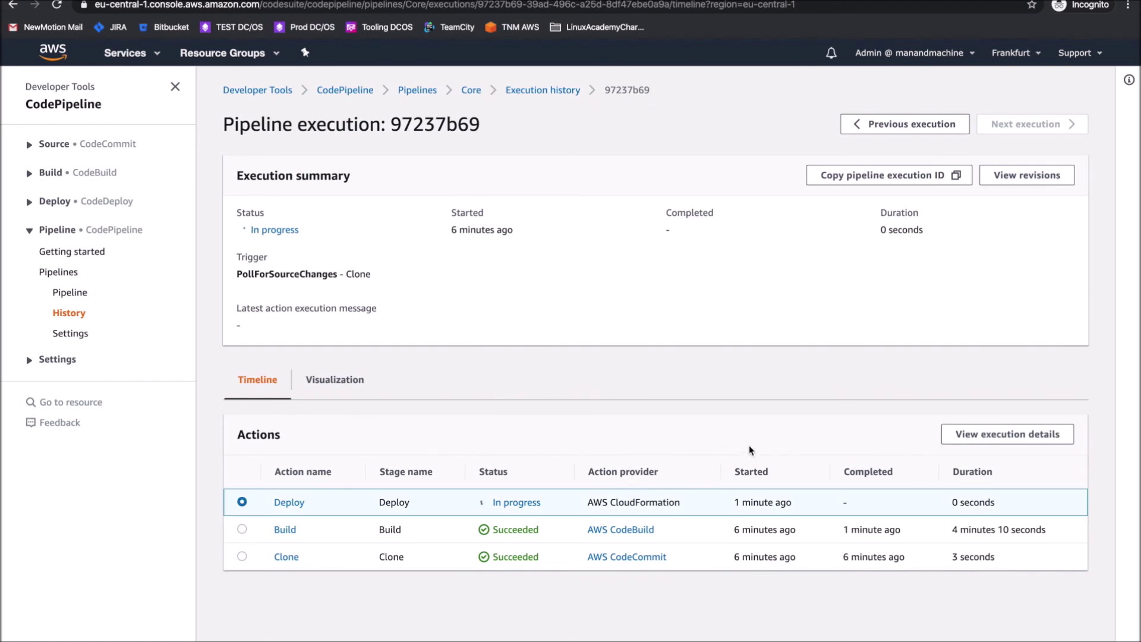
pyautogui.click(956, 434)
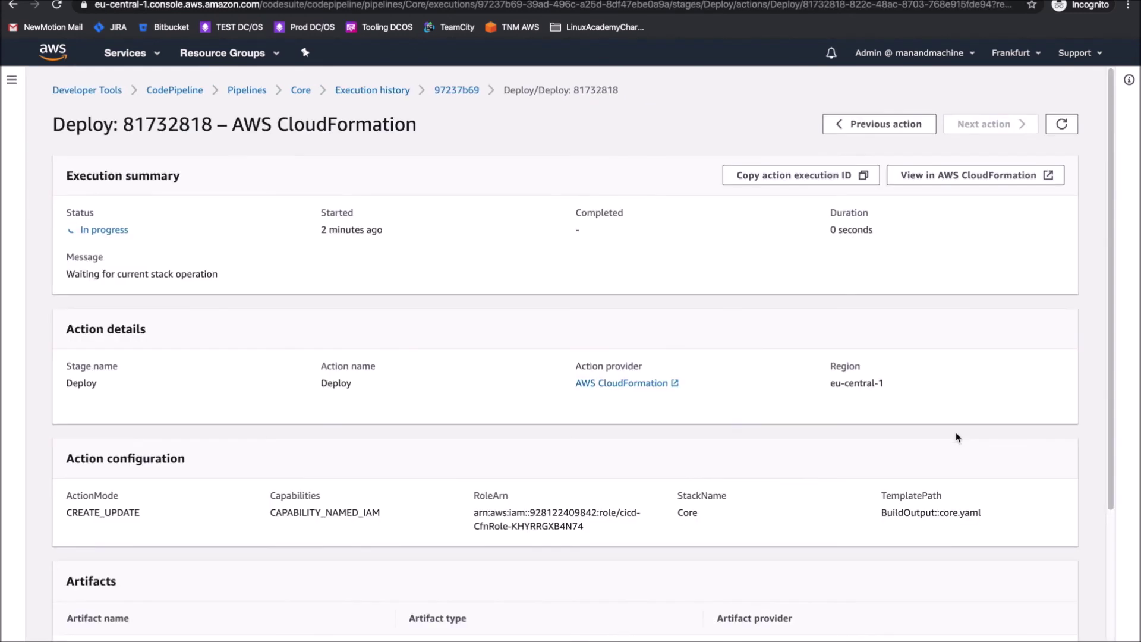
pyautogui.scroll(-3, 198, 273)
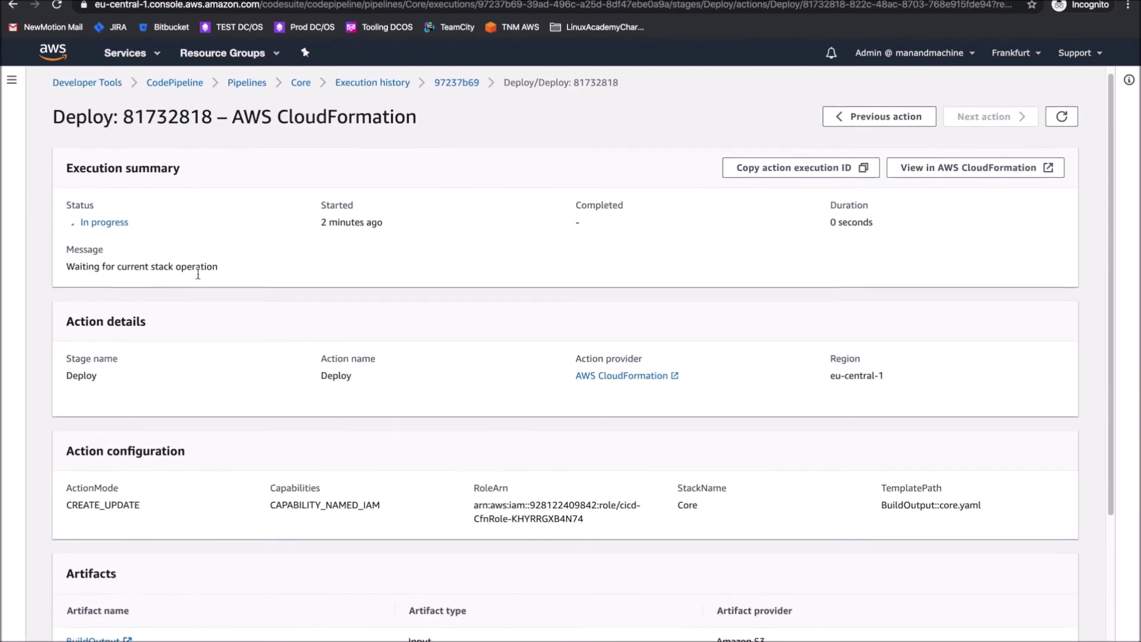
pyautogui.scroll(-1, 198, 274)
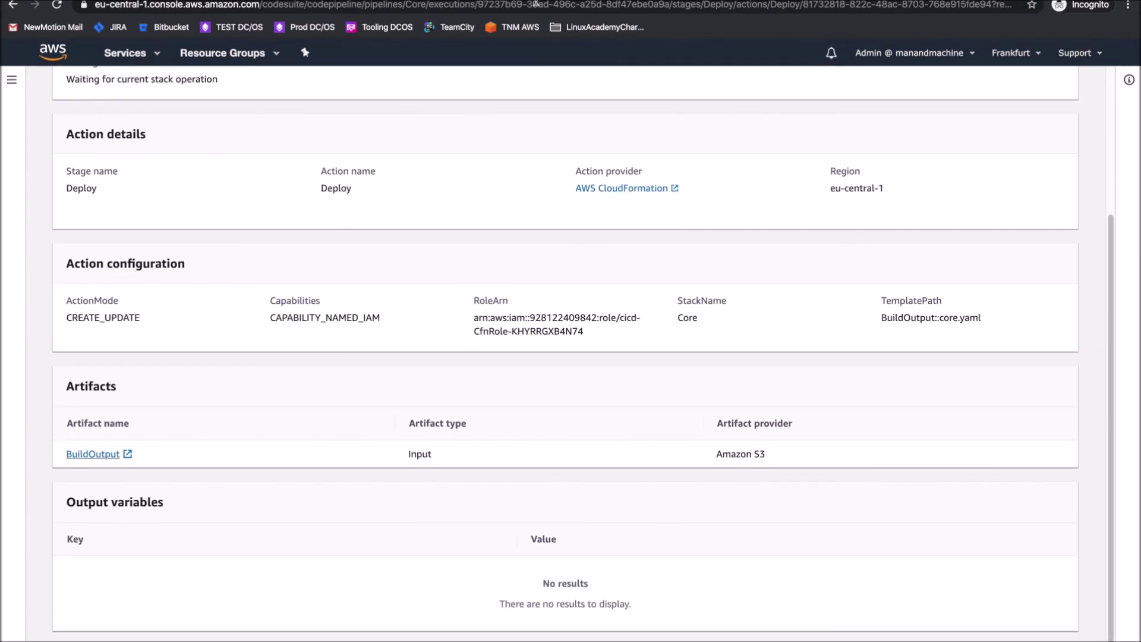
pyautogui.hotkey('ctrl', 'Tab')
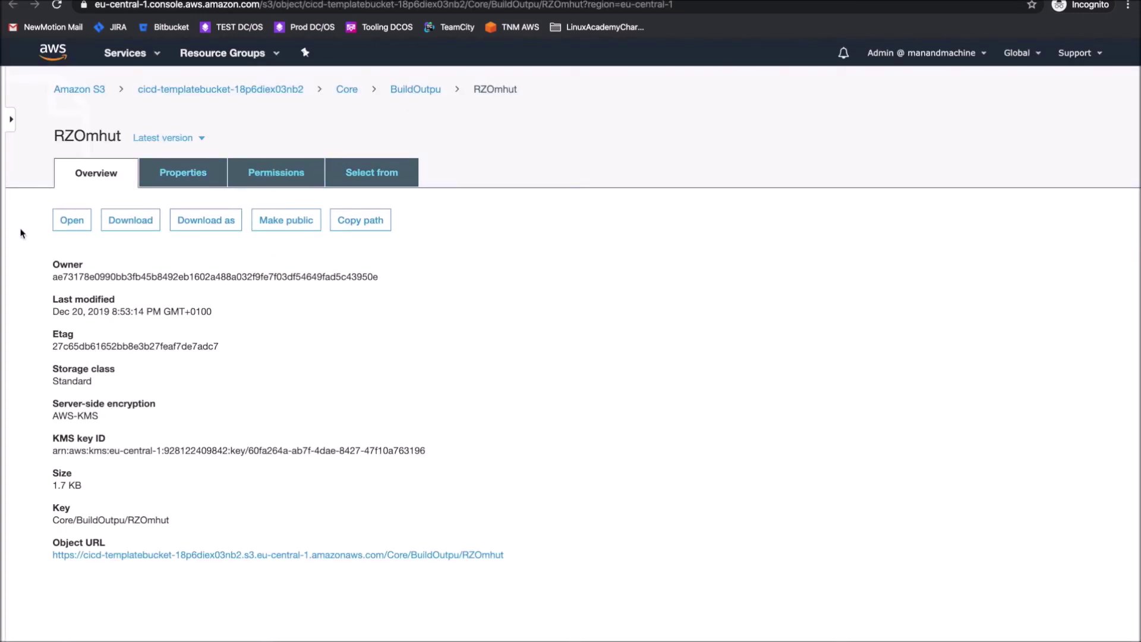
pyautogui.moveTo(49, 136); pyautogui.dragTo(49, 164)
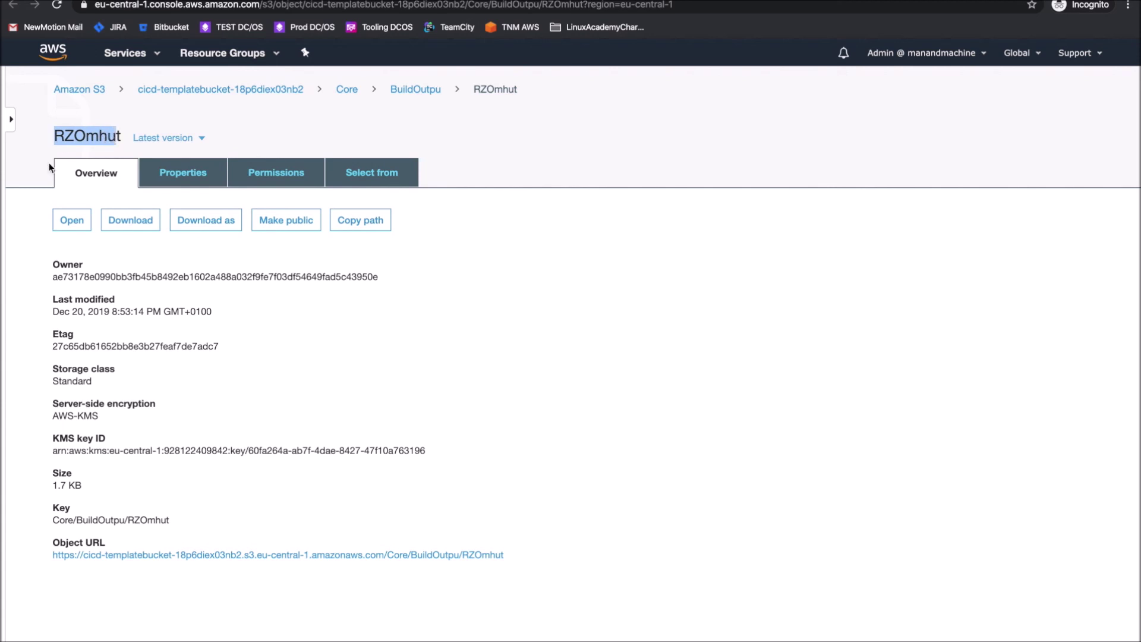
pyautogui.hotkey('ctrl', 'w')
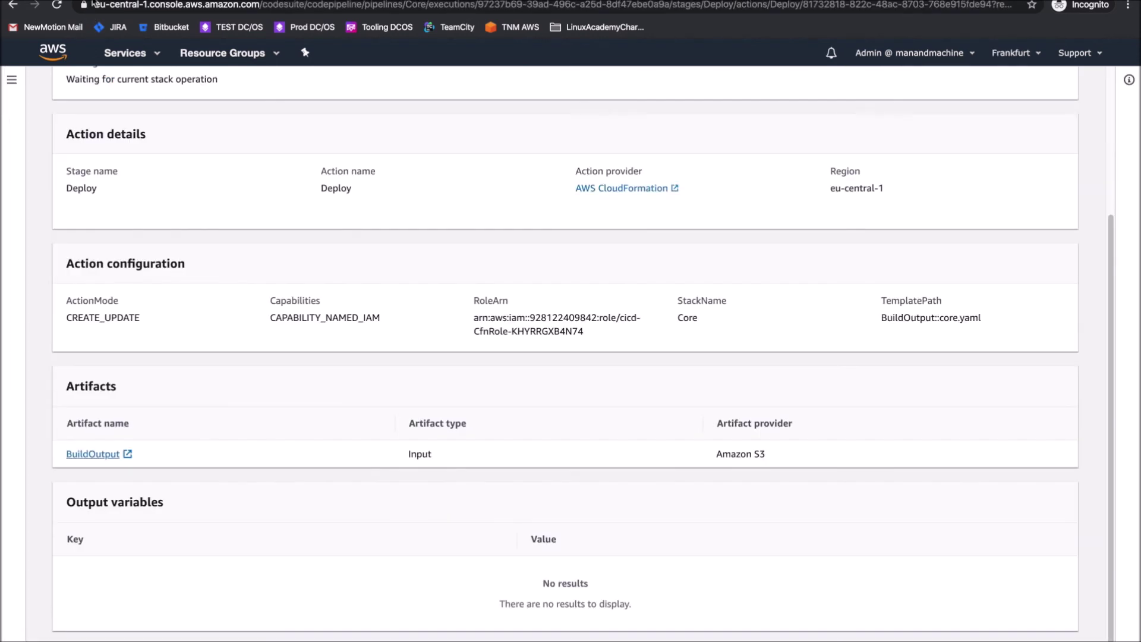
pyautogui.scroll(4, 209, 377)
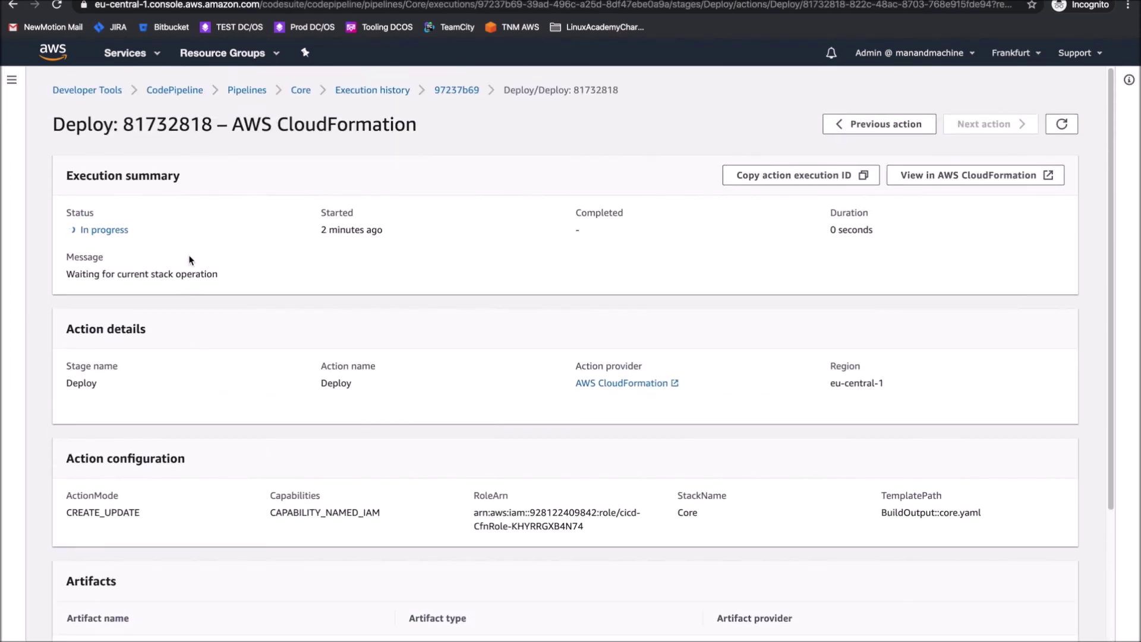
# Open in-progress execution 97237b69 from the Core pipeline's execution history
pyautogui.click(366, 91)
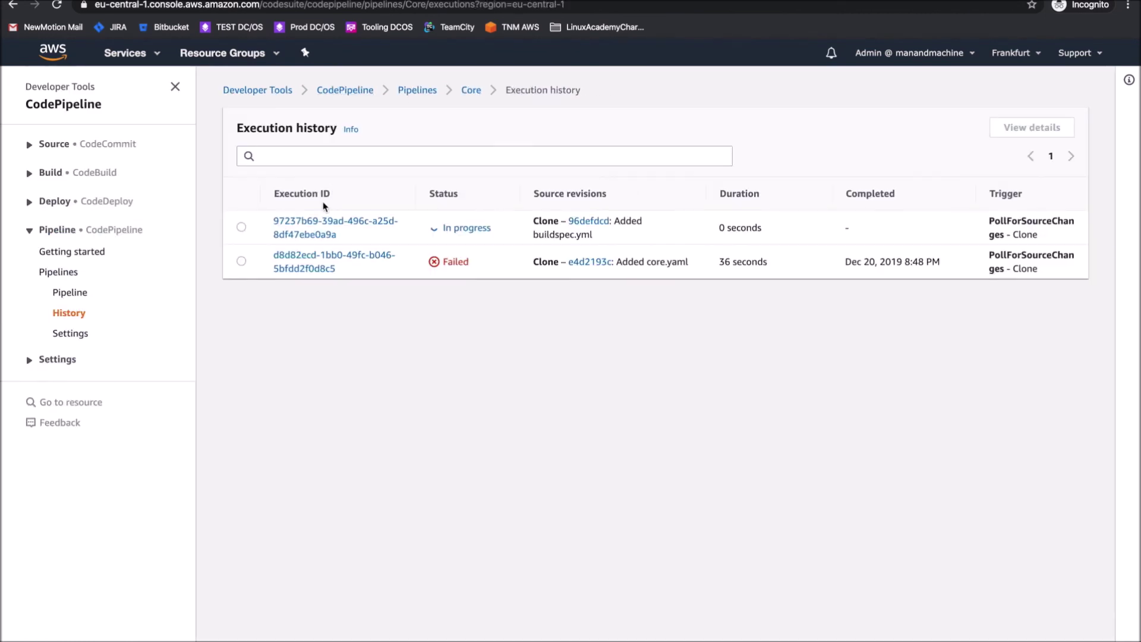
pyautogui.click(243, 227)
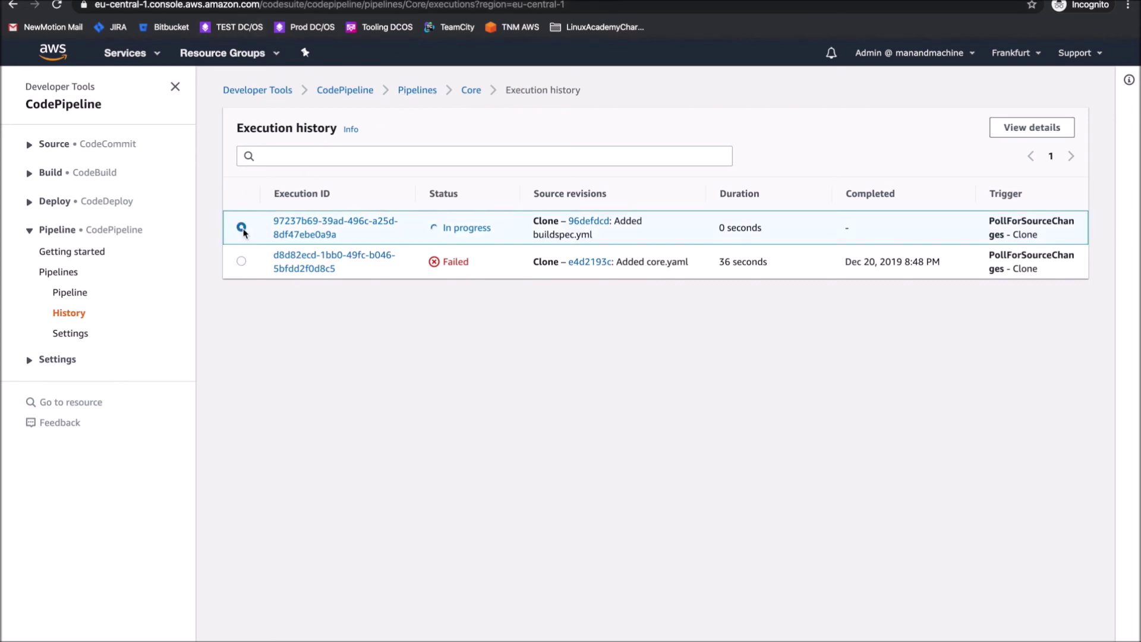
pyautogui.click(1011, 128)
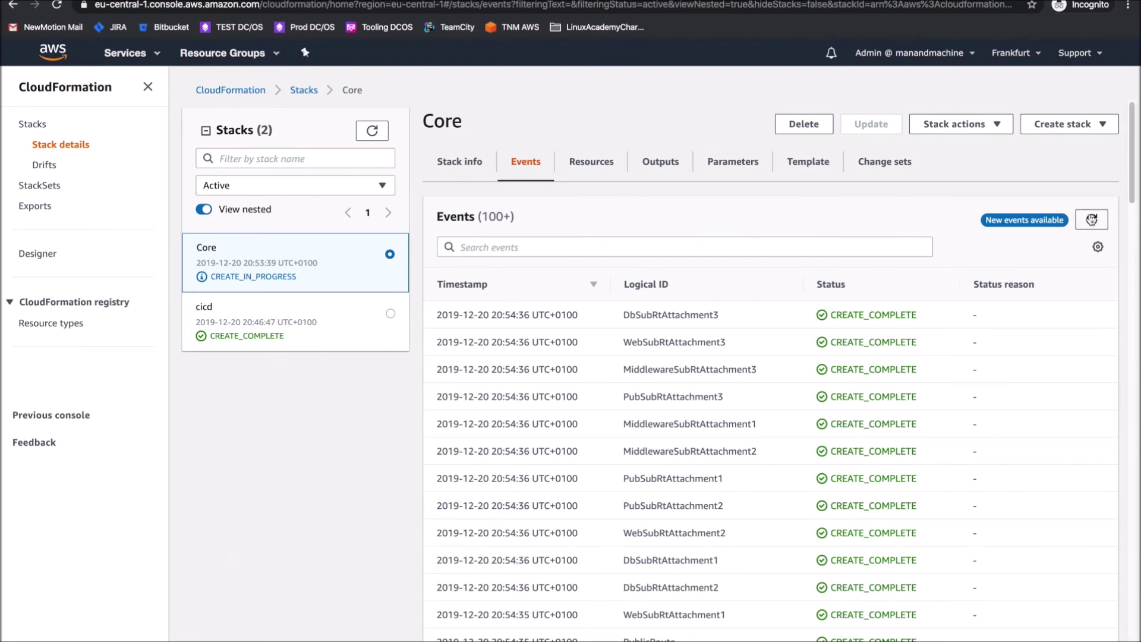
# Load the latest Core stack events and open the Deploy action's details
pyautogui.click(1092, 220)
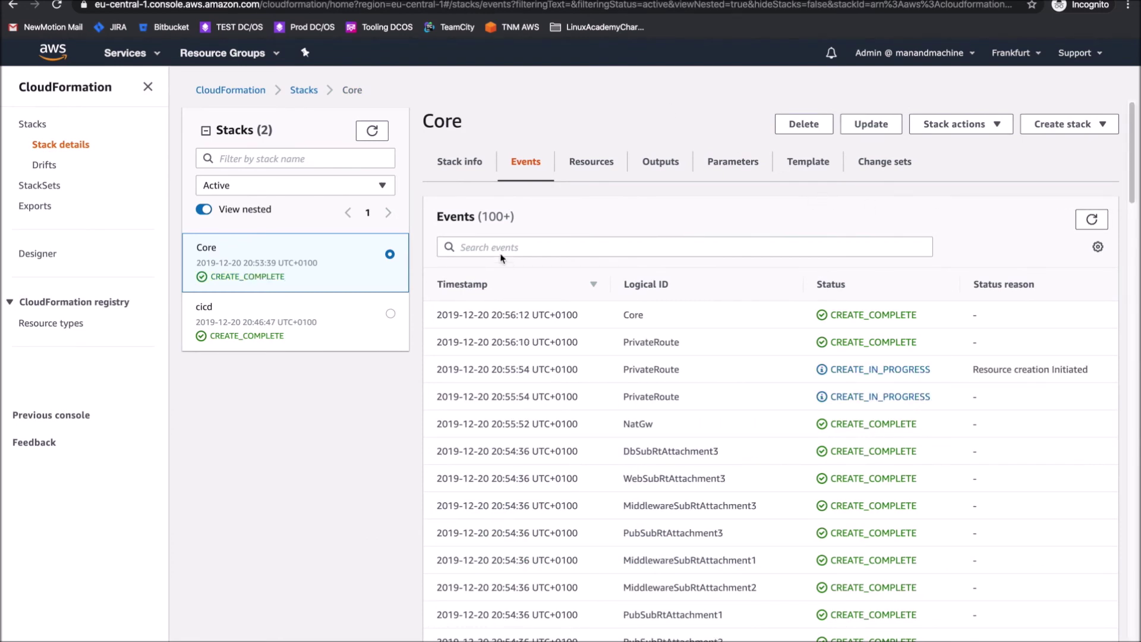
pyautogui.click(373, 137)
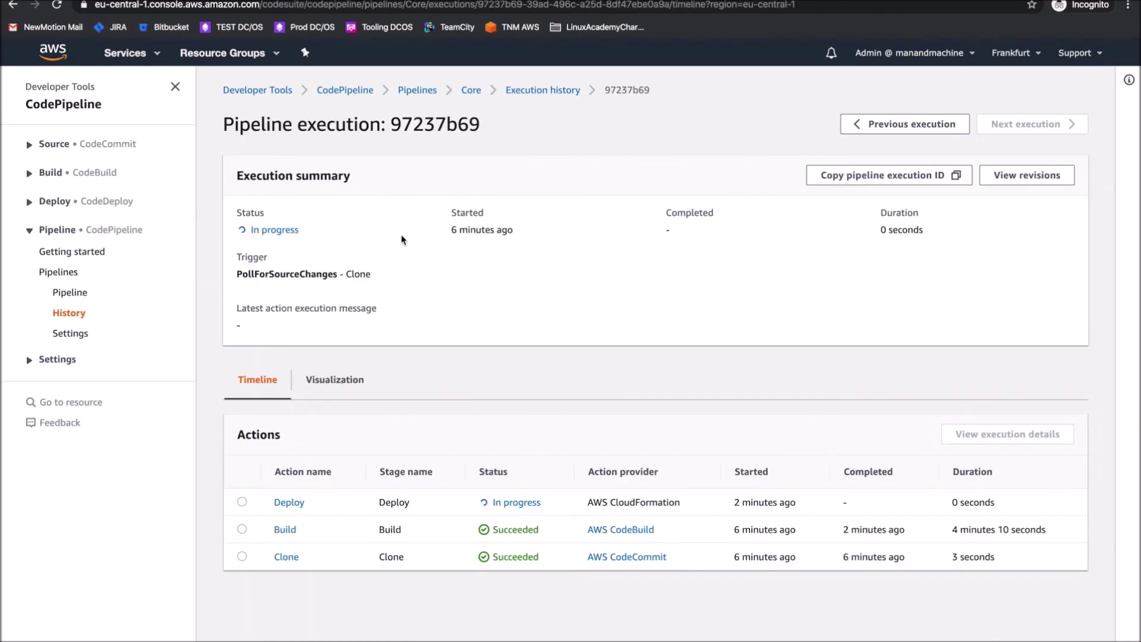
pyautogui.click(286, 503)
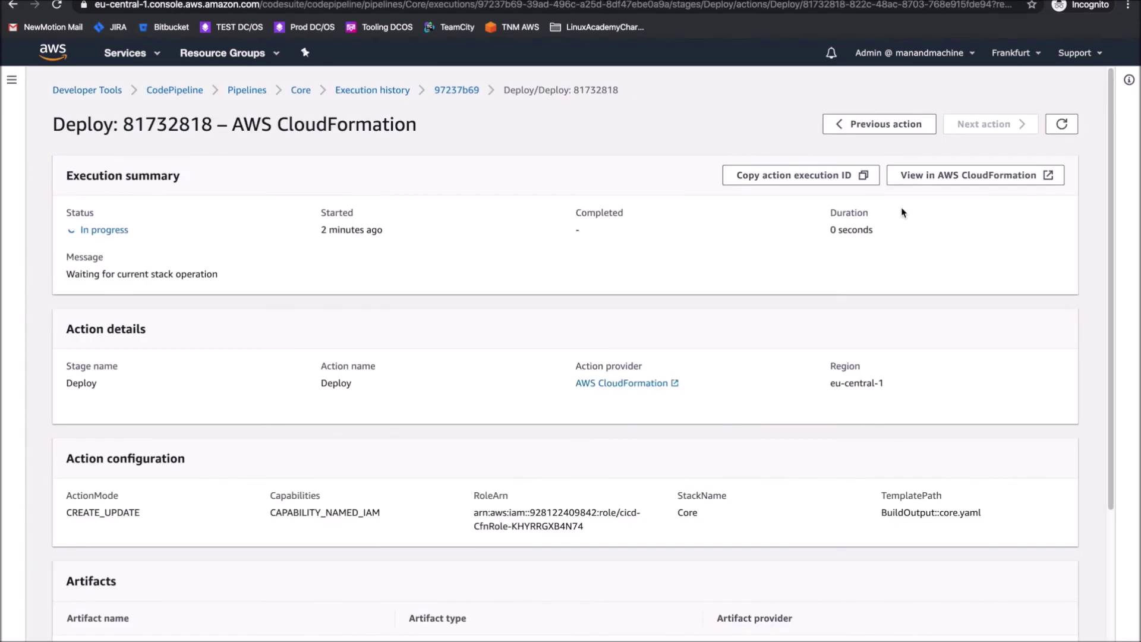
# Reload until the Deploy action shows Succeeded, then view the Core pipeline overview
pyautogui.click(1064, 124)
pyautogui.click(1057, 126)
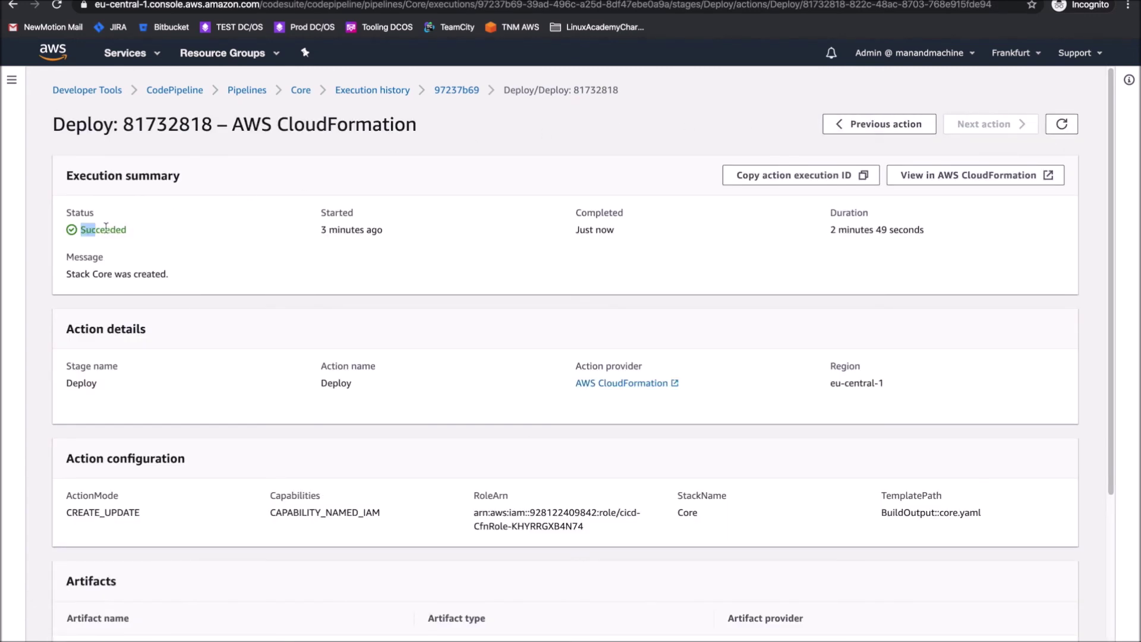
pyautogui.moveTo(94, 227); pyautogui.dragTo(175, 227)
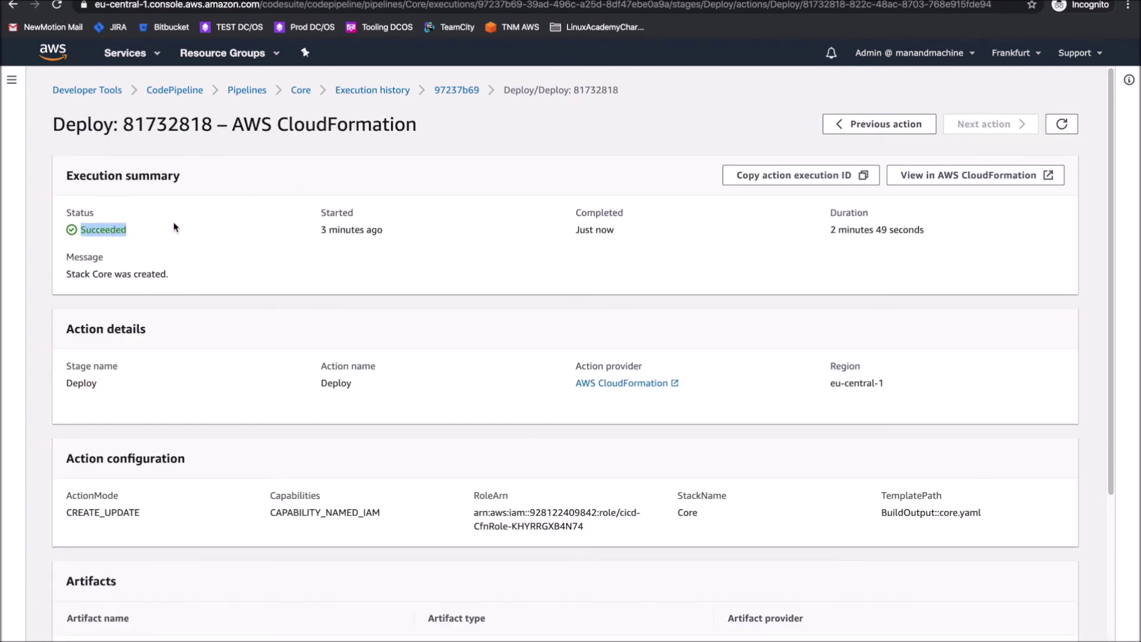
pyautogui.click(297, 94)
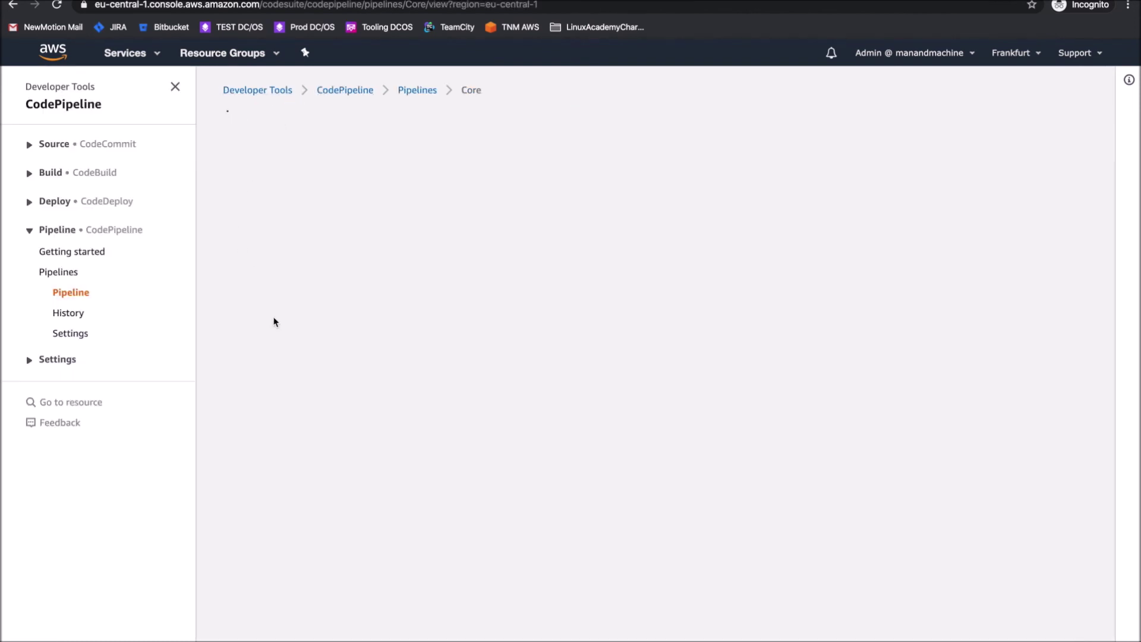
pyautogui.scroll(-3, 274, 324)
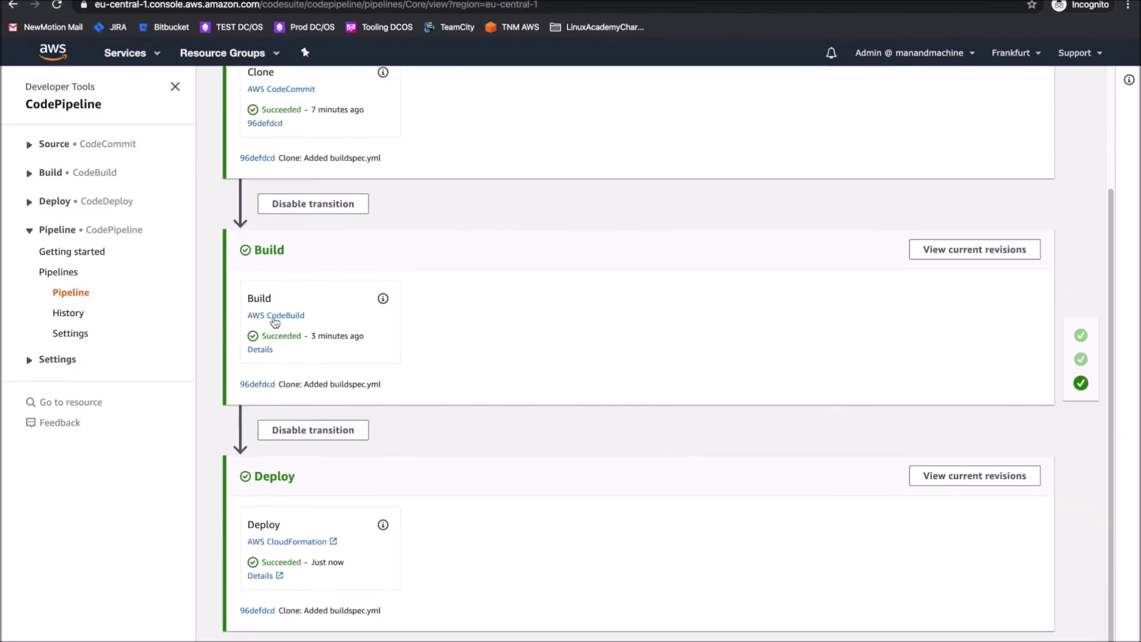